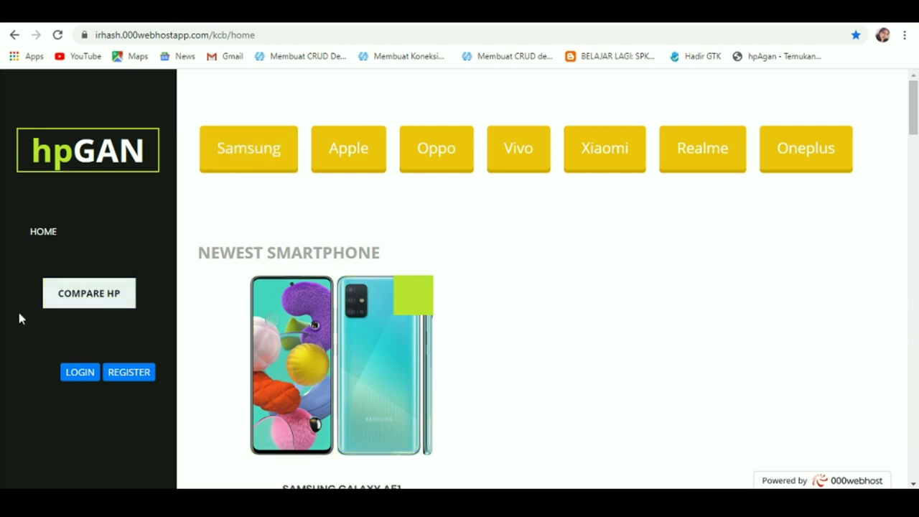
# Step: Open the registration form and enter the new user's full name in Nama Lengkap
pyautogui.click(126, 380)
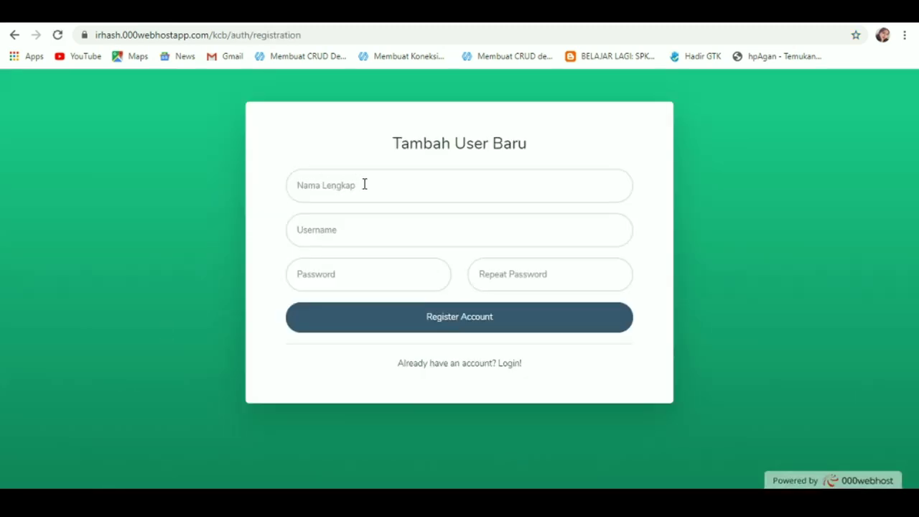
pyautogui.click(367, 187)
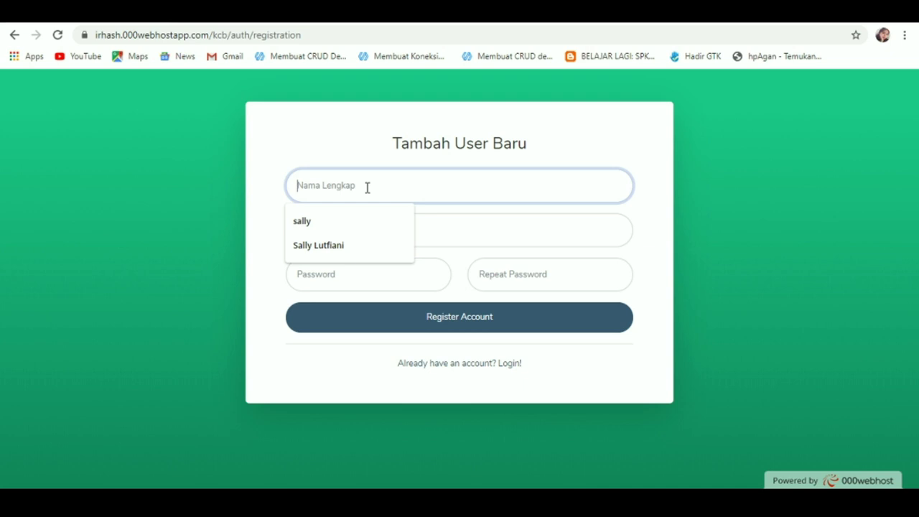
pyautogui.write('s')
pyautogui.press('BackSpace')
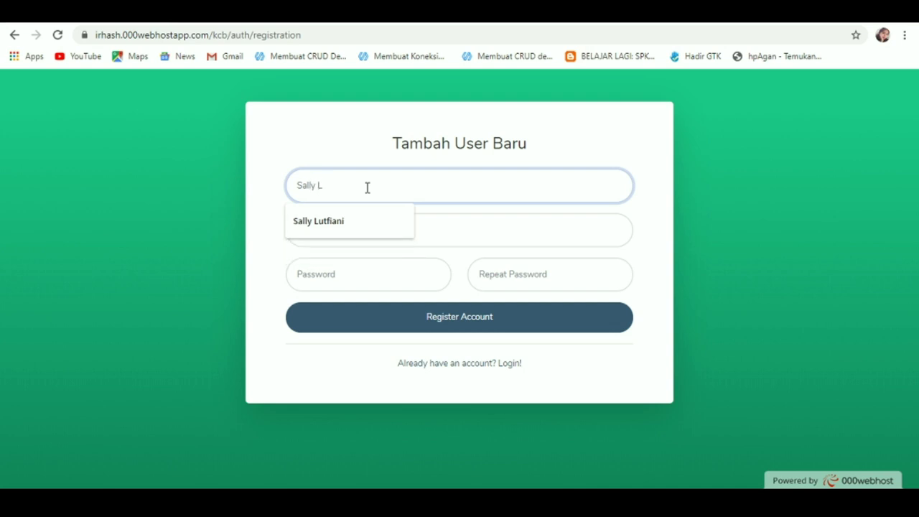
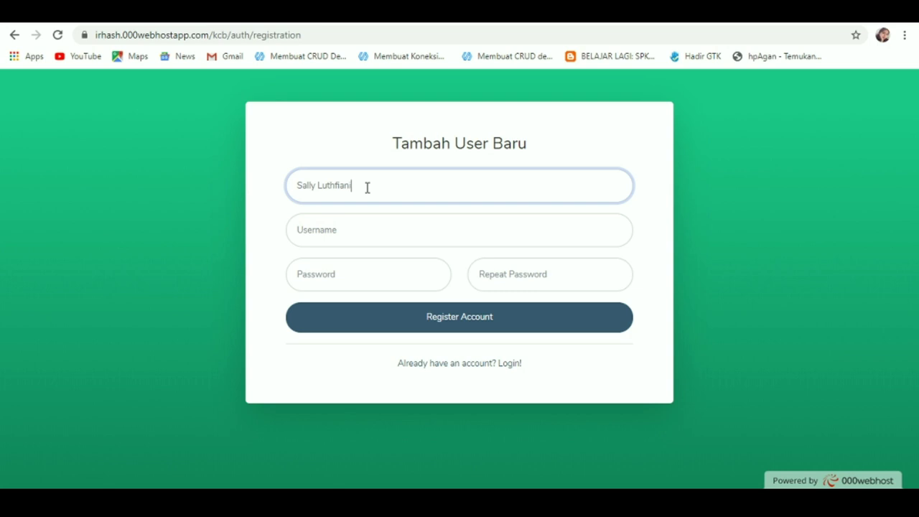
# Step: Enter the username and a password, repeat it, and submit the account registration
pyautogui.click(370, 230)
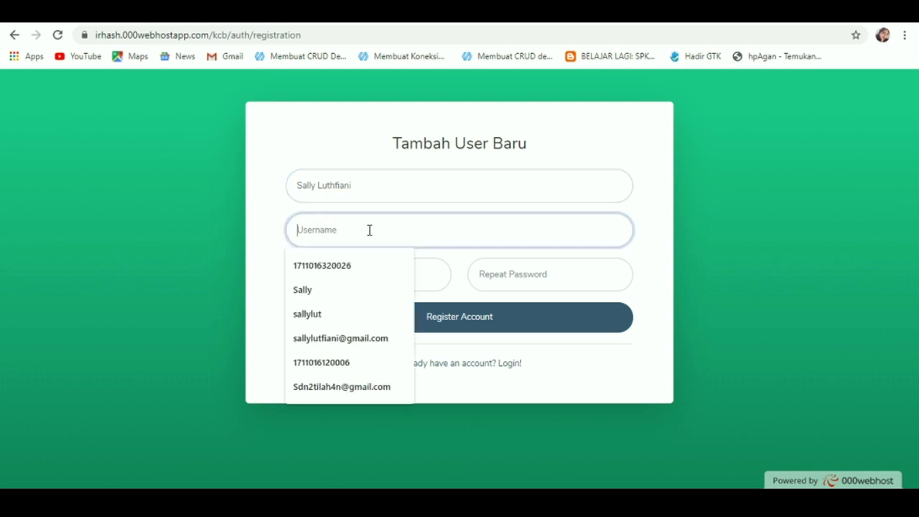
pyautogui.write('S')
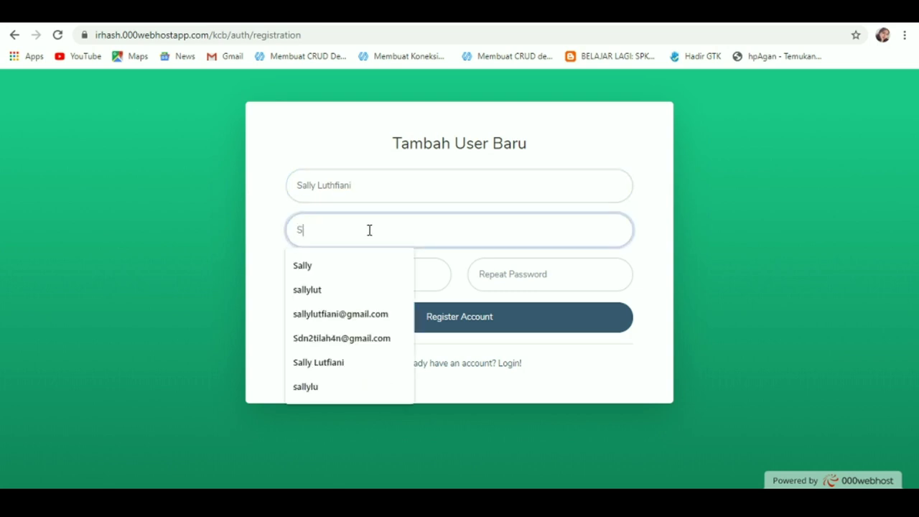
pyautogui.write('ally')
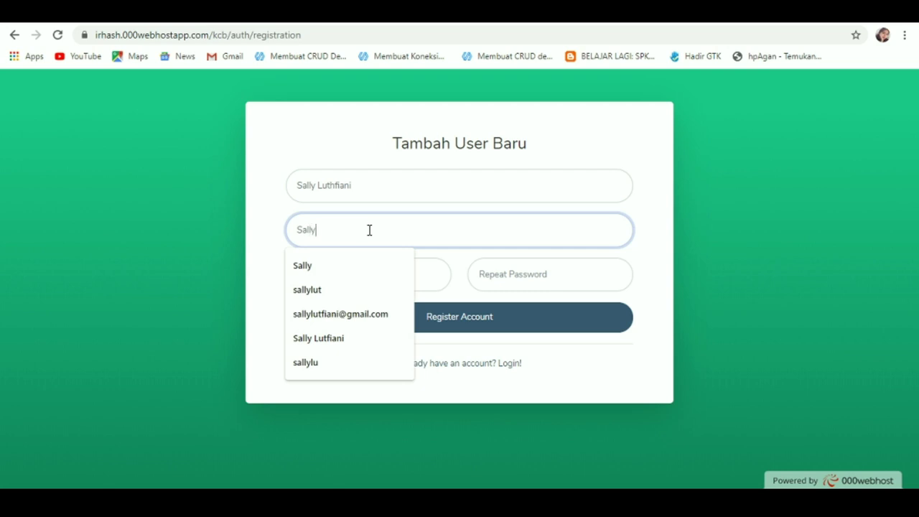
pyautogui.click(428, 274)
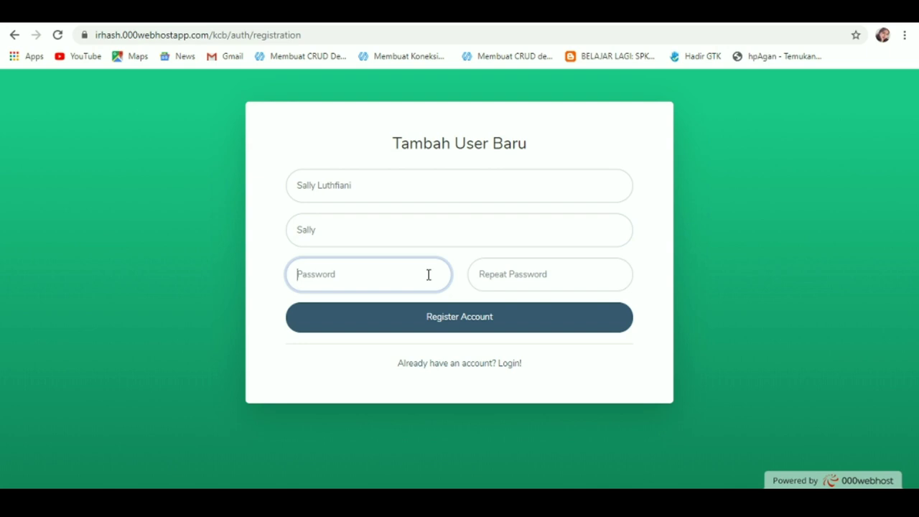
pyautogui.click(569, 287)
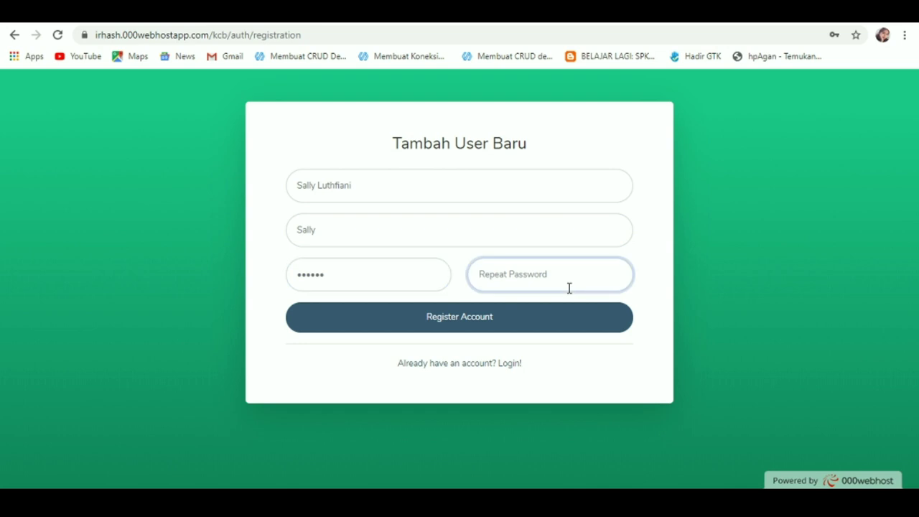
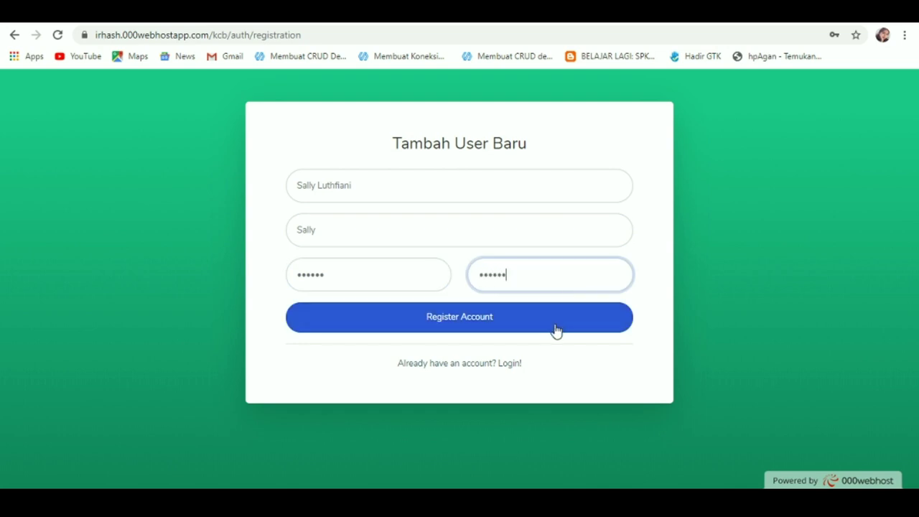
pyautogui.click(556, 329)
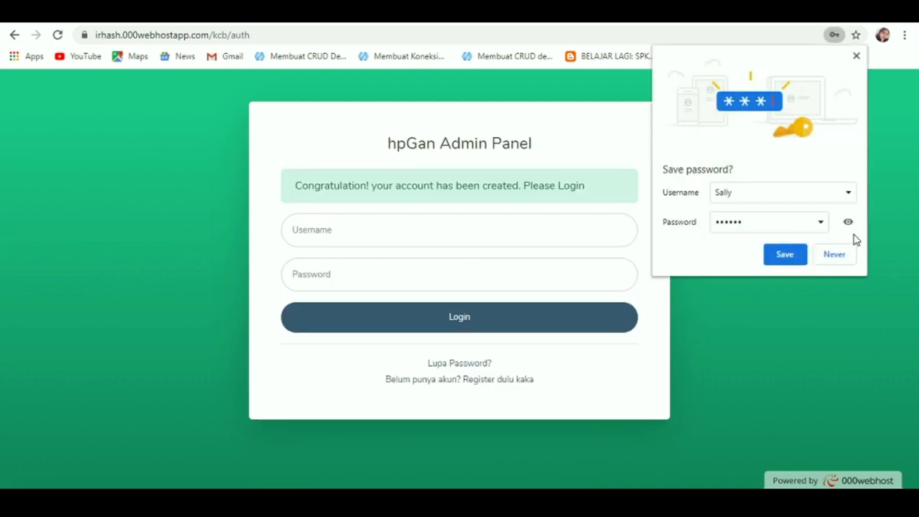
# Step: Dismiss the save-password prompt and try logging in with the saved username and a password
pyautogui.click(856, 57)
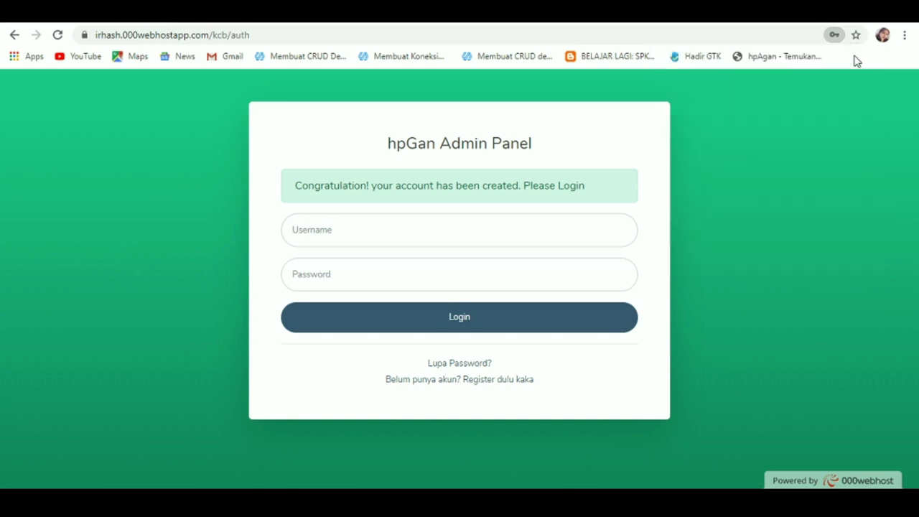
pyautogui.click(428, 228)
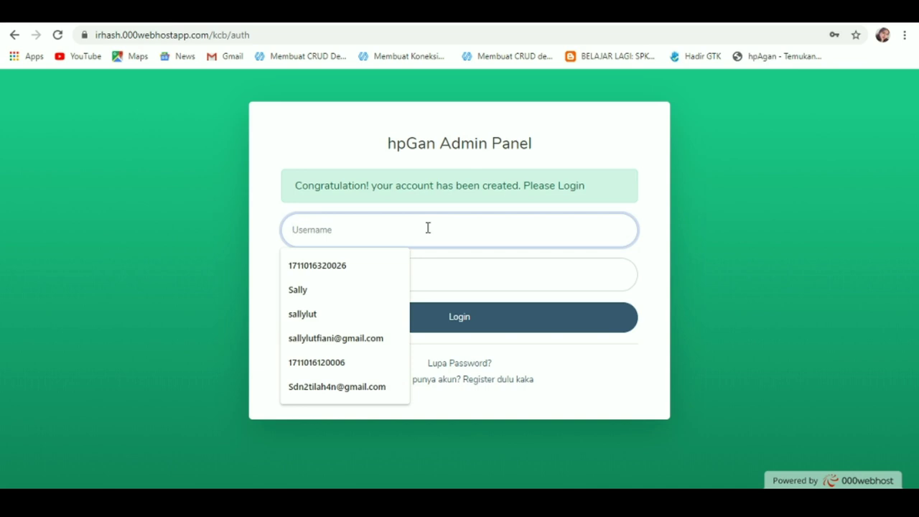
pyautogui.click(371, 291)
pyautogui.click(349, 273)
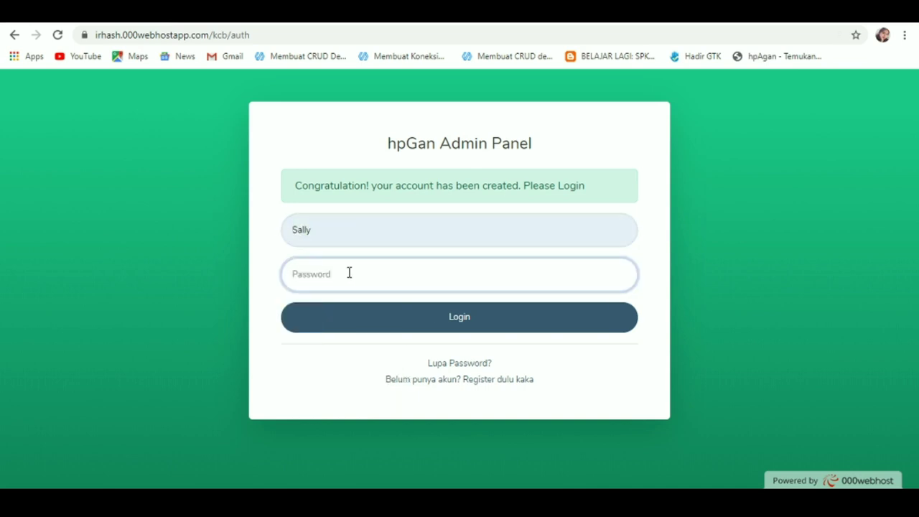
pyautogui.click(367, 320)
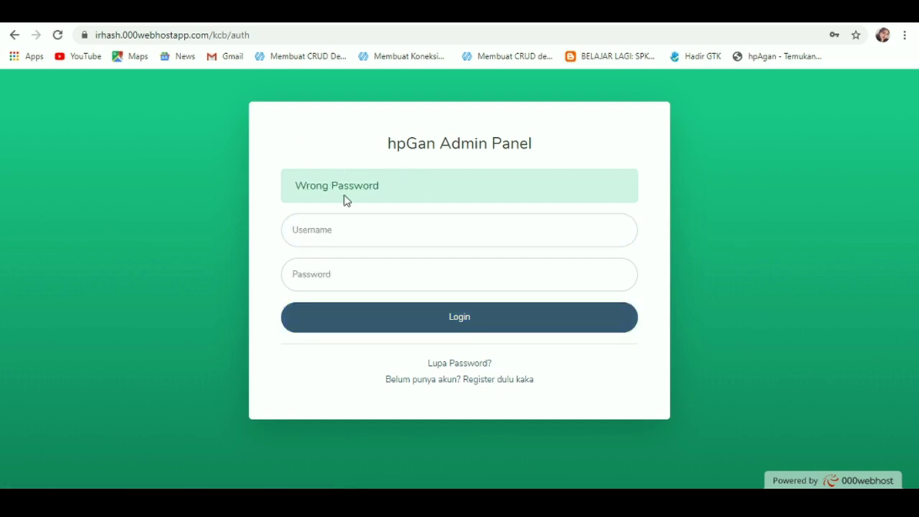
# Step: Retry the admin login with an altered username, which is rejected as not registered
pyautogui.click(338, 230)
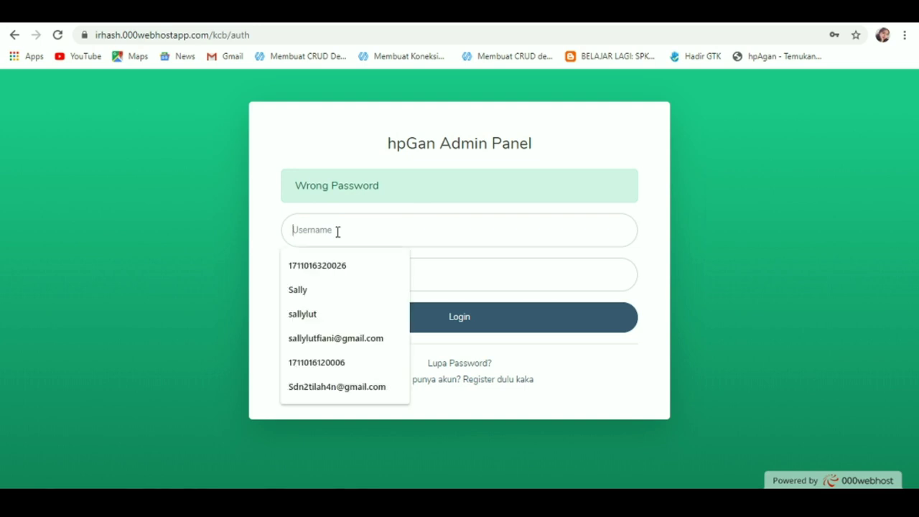
pyautogui.click(337, 288)
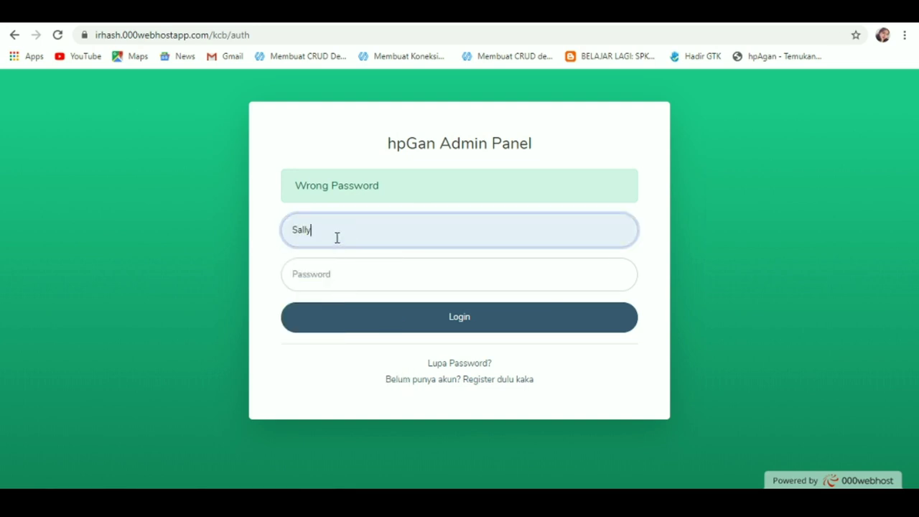
pyautogui.write('s')
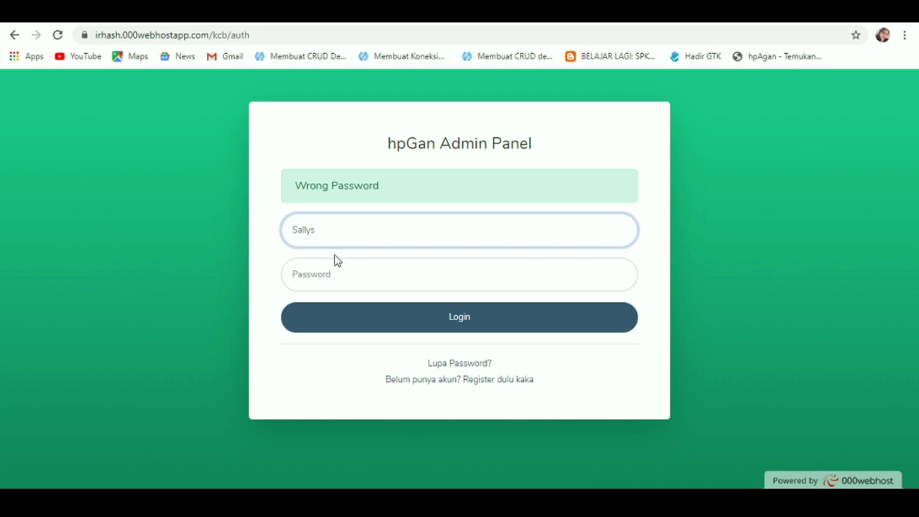
pyautogui.click(339, 271)
pyautogui.write('•')
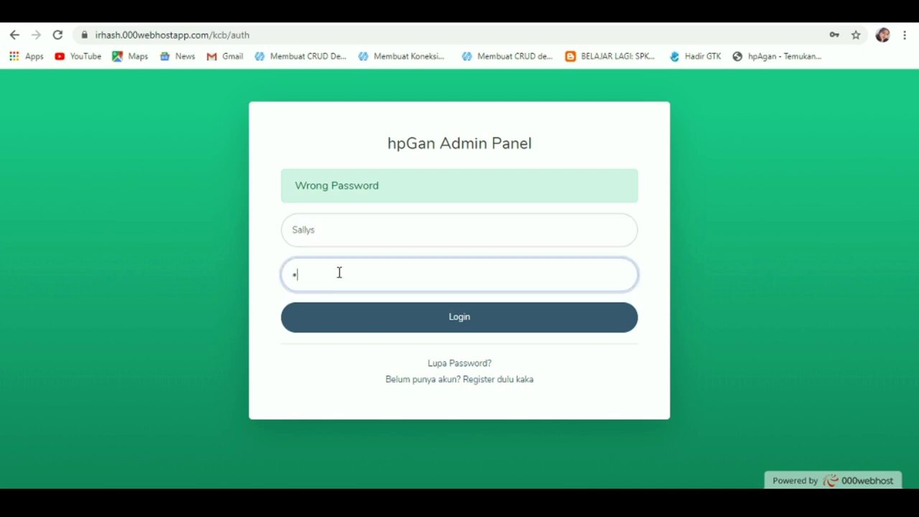
pyautogui.write('•••••')
pyautogui.click(359, 321)
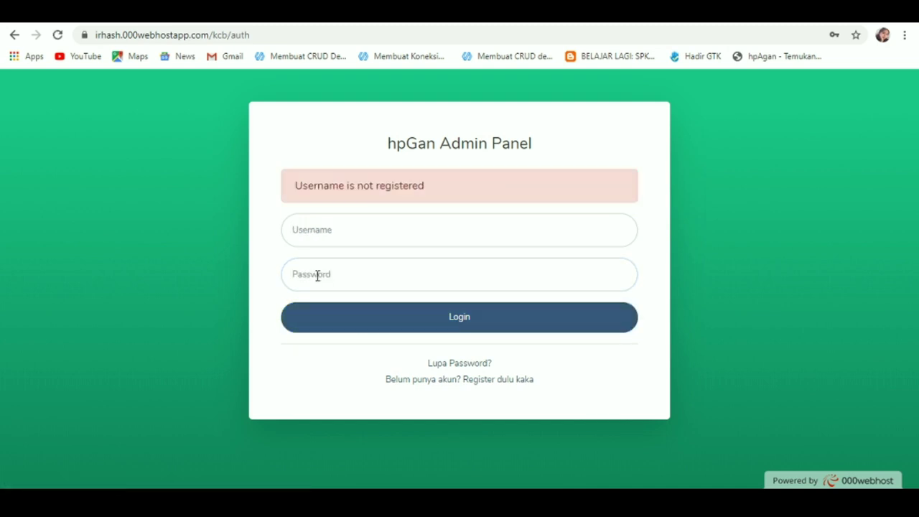
# Step: Log in with the saved username and correct password, then dismiss the save-password prompt
pyautogui.click(382, 223)
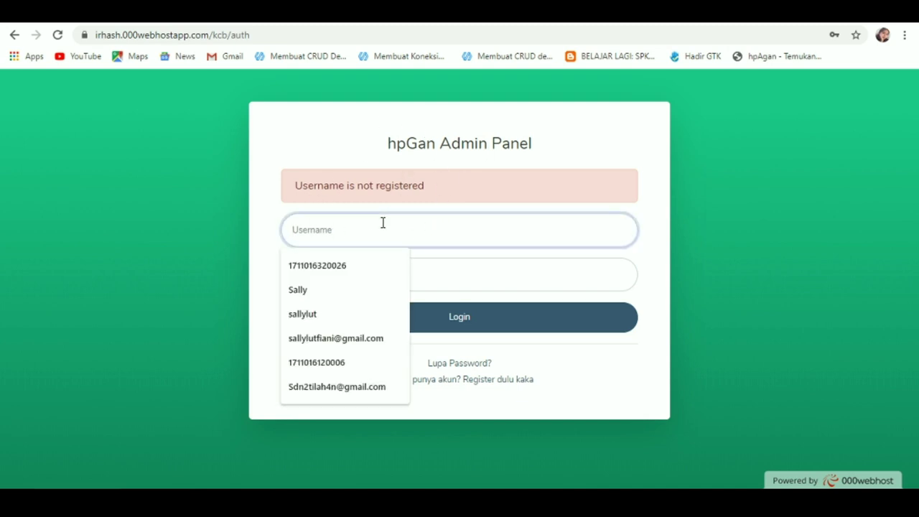
pyautogui.click(335, 294)
pyautogui.click(339, 274)
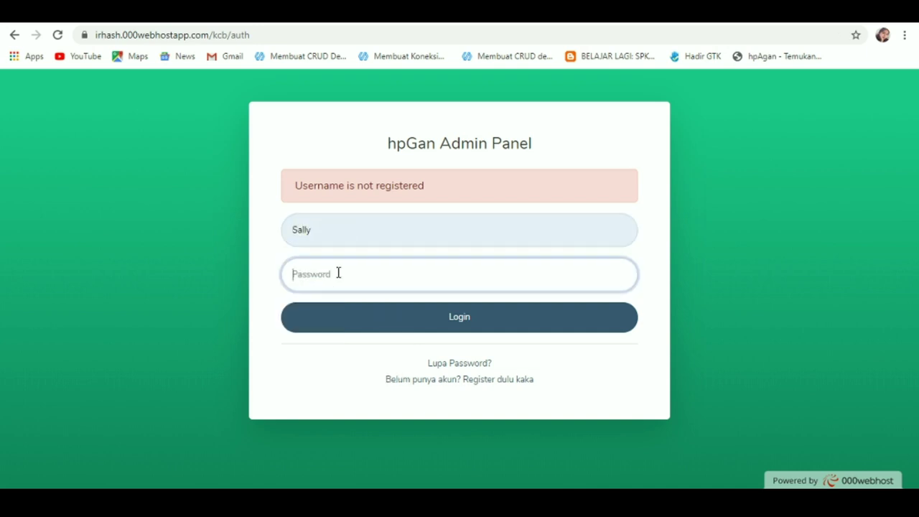
pyautogui.write('******')
pyautogui.click(350, 316)
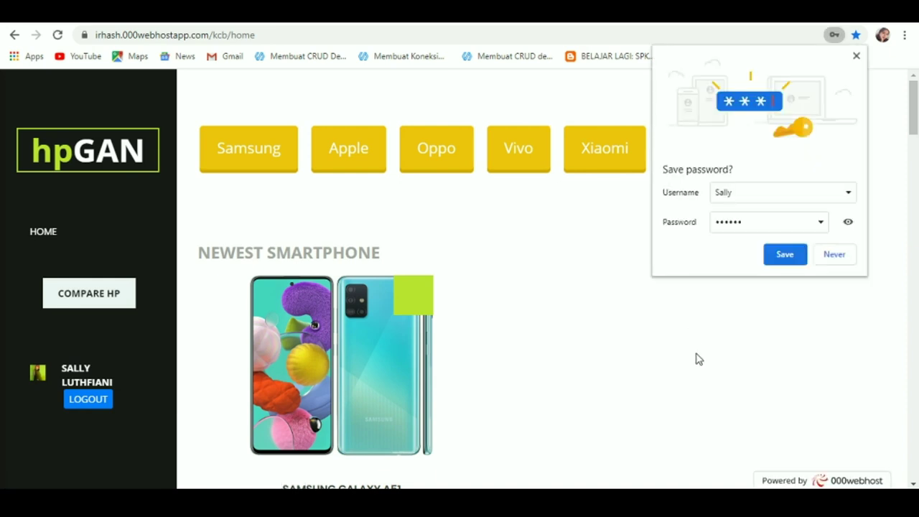
pyautogui.click(856, 56)
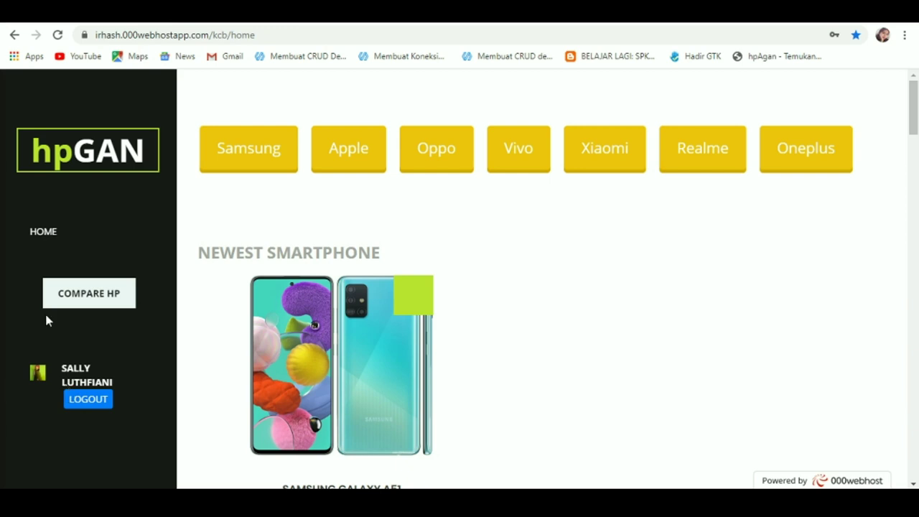
# Step: On the account page, enter and repeat a new password, then save it with Simpan Password
pyautogui.click(37, 374)
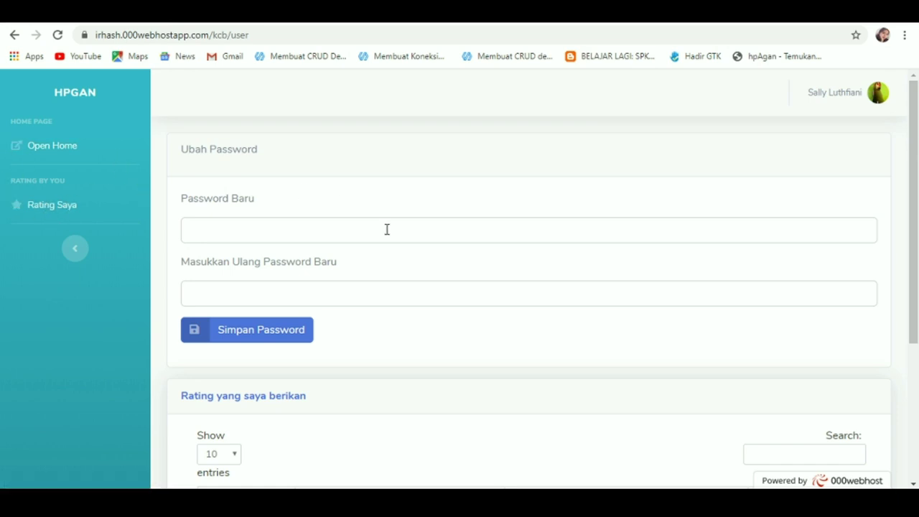
pyautogui.scroll(-3, 426, 175)
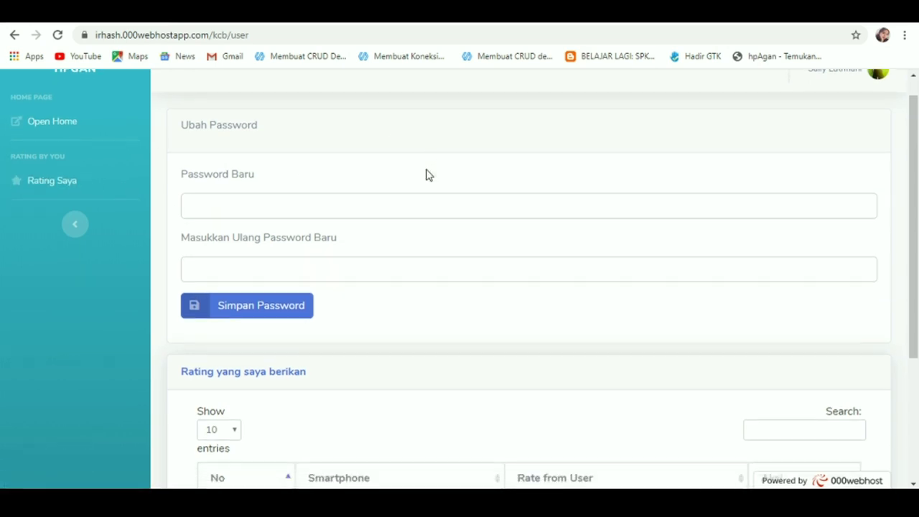
pyautogui.scroll(3, 426, 175)
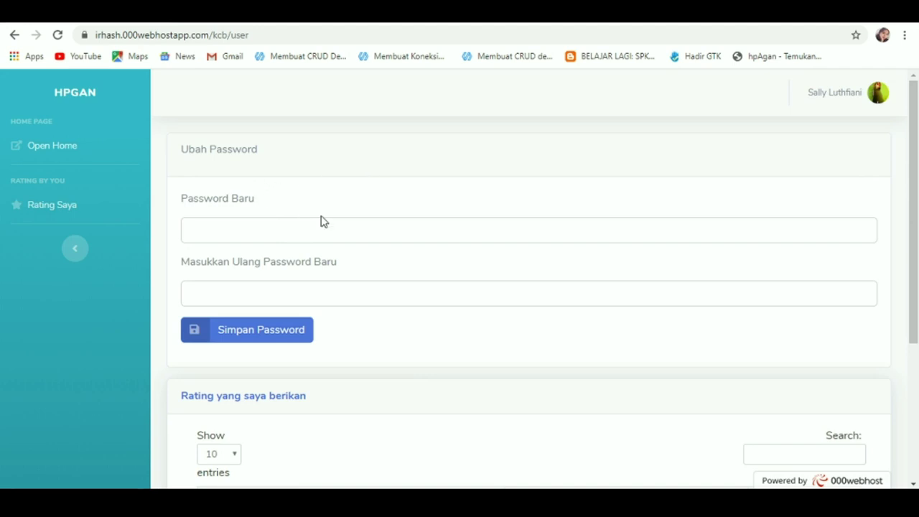
pyautogui.click(300, 227)
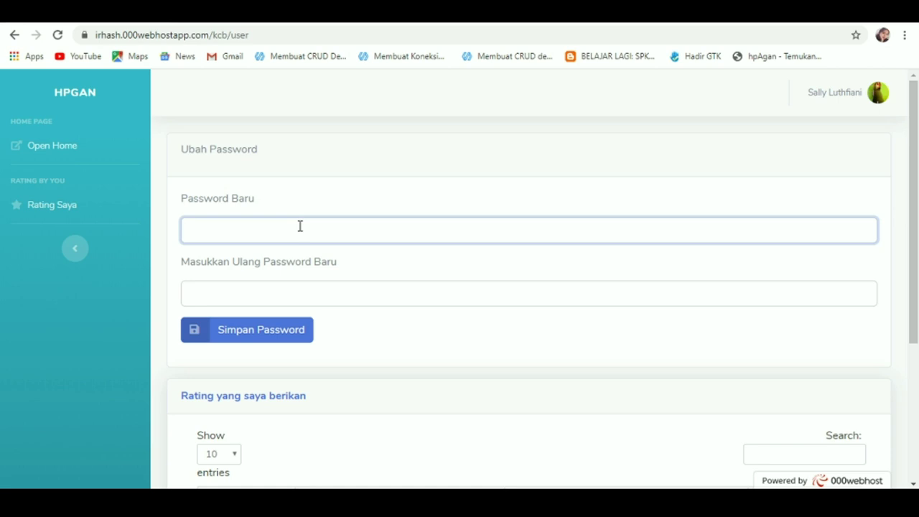
pyautogui.write('••••••••')
pyautogui.click(324, 294)
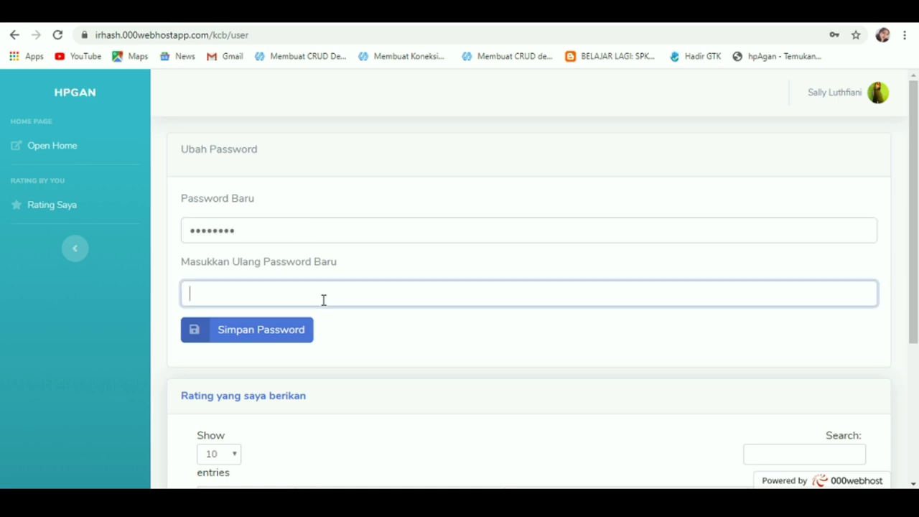
pyautogui.write('••••••••')
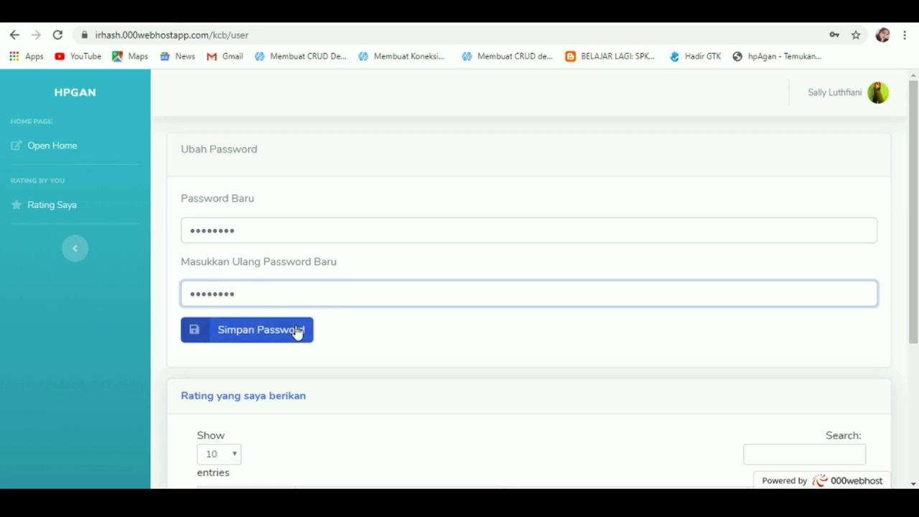
pyautogui.click(298, 331)
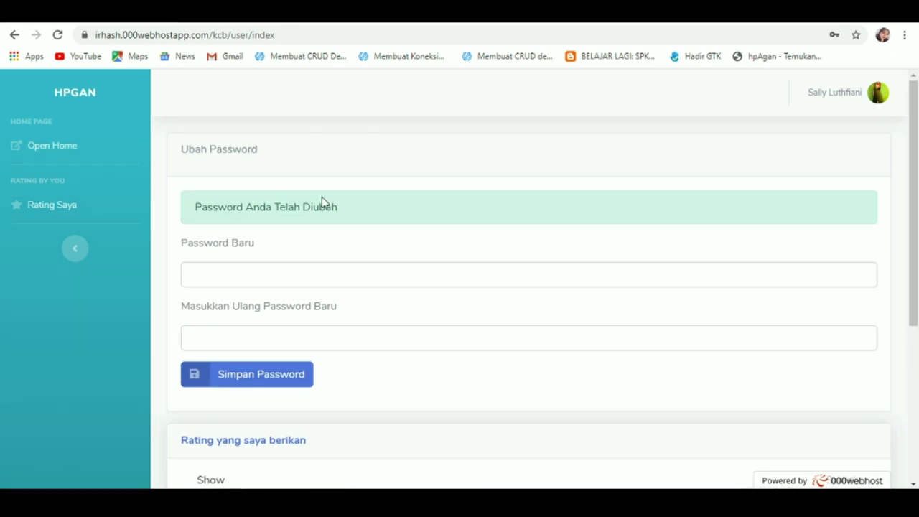
# Step: Log out from the account menu and confirm the logout
pyautogui.click(856, 96)
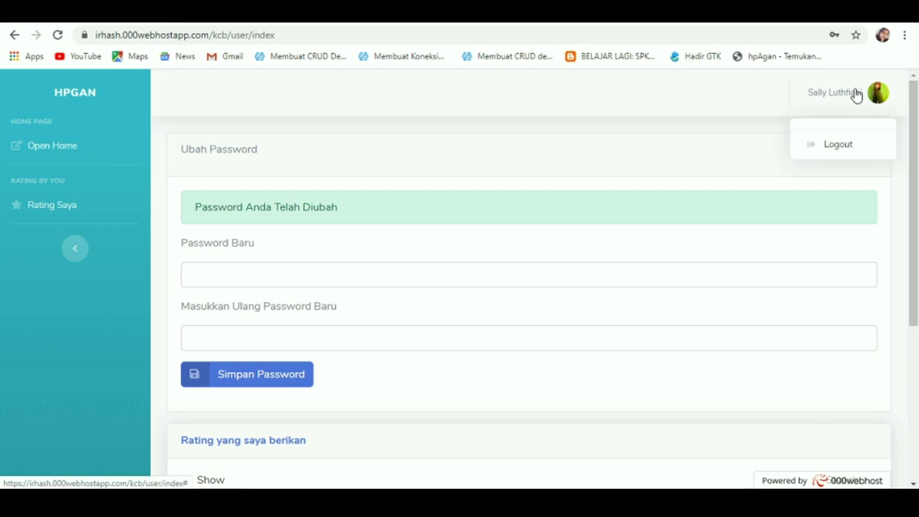
pyautogui.click(838, 149)
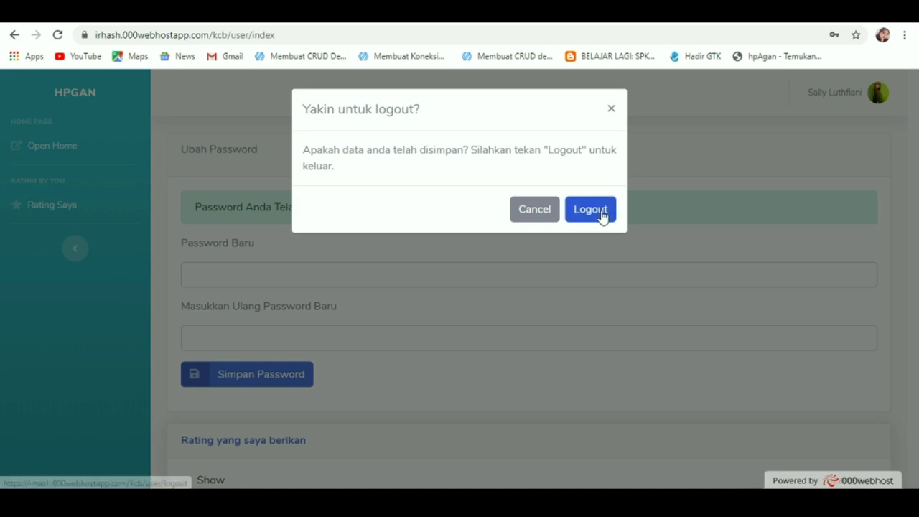
pyautogui.click(603, 215)
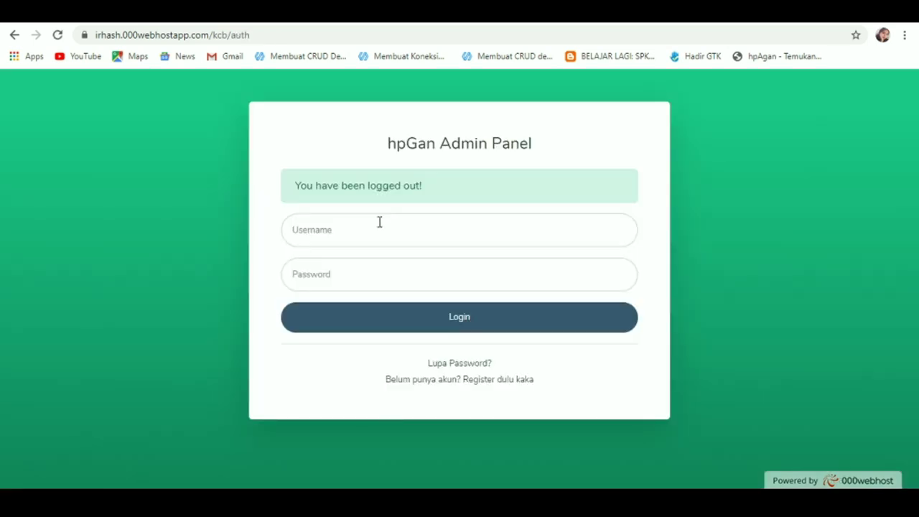
# Step: Sign back in with the saved username and new password, dismissing the save-password offer
pyautogui.click(380, 222)
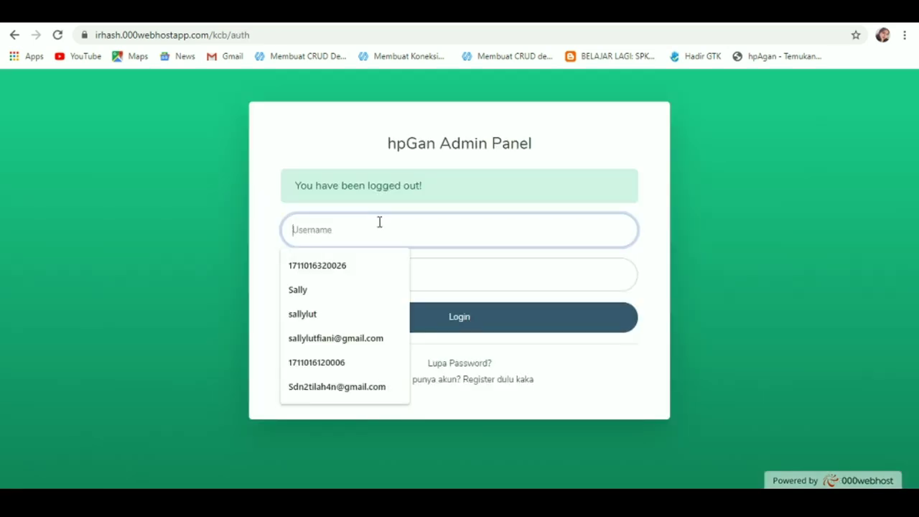
pyautogui.click(297, 289)
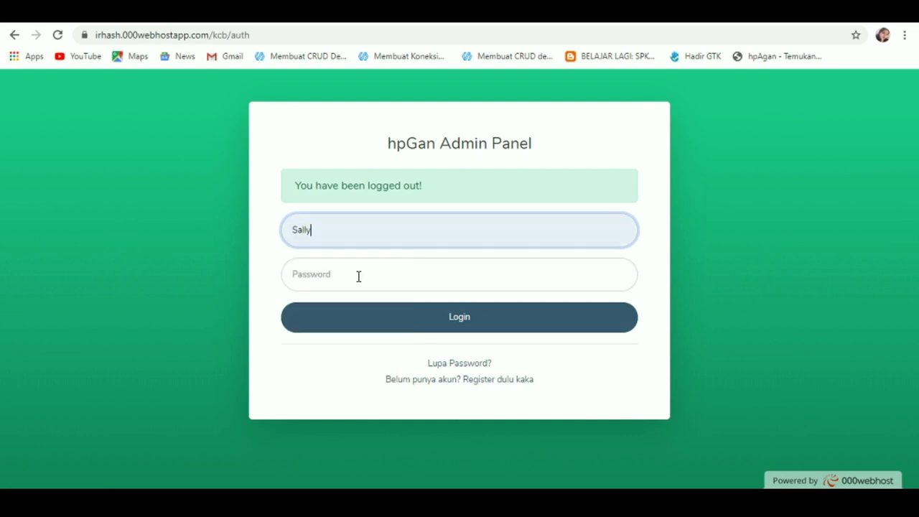
pyautogui.click(353, 273)
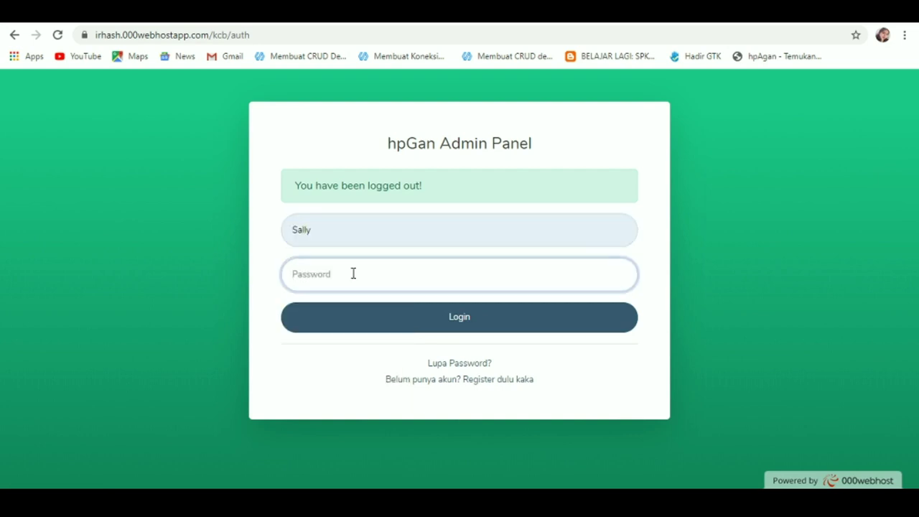
pyautogui.write('••••••••')
pyautogui.click(365, 323)
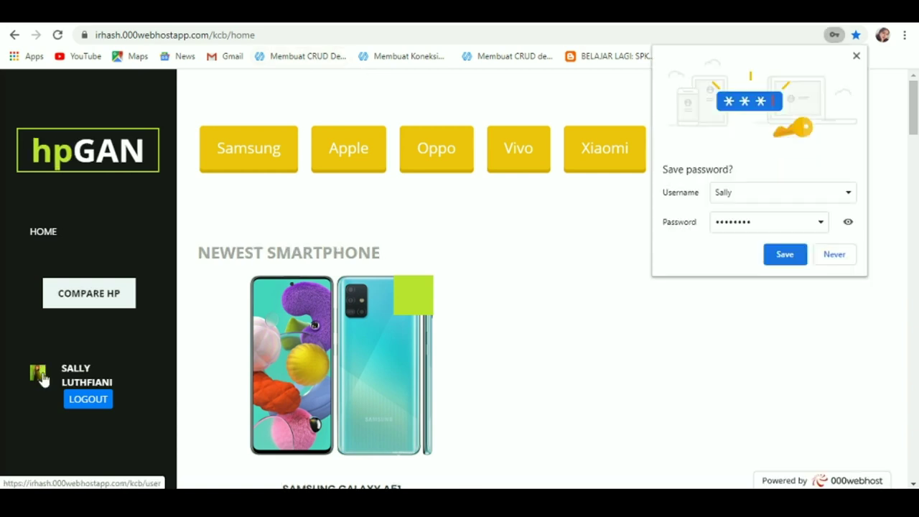
pyautogui.click(41, 381)
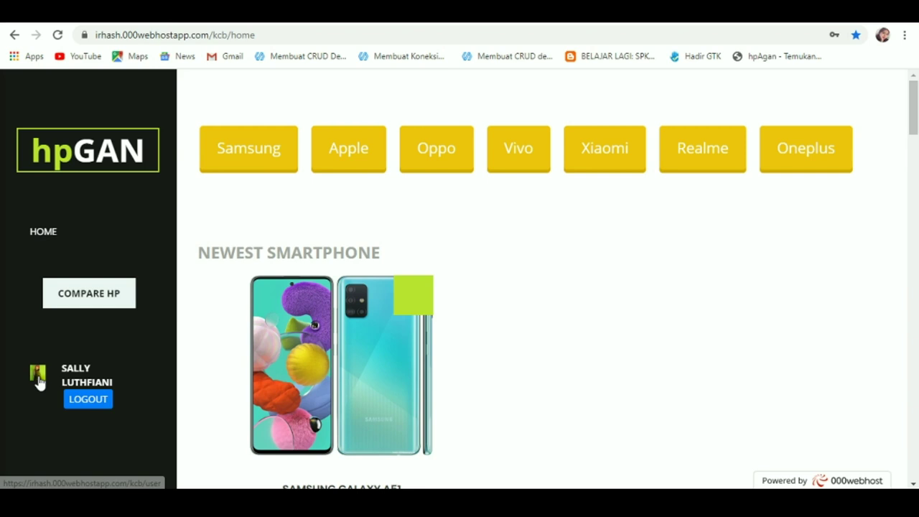
# Step: Open the user page and page through the ratings table to its second page
pyautogui.click(39, 380)
pyautogui.scroll(-10, 425, 371)
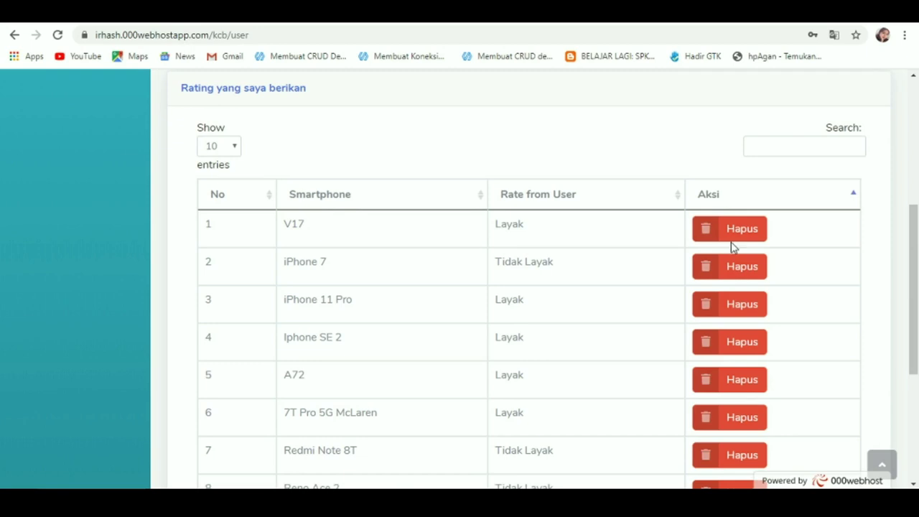
pyautogui.scroll(-2, 615, 375)
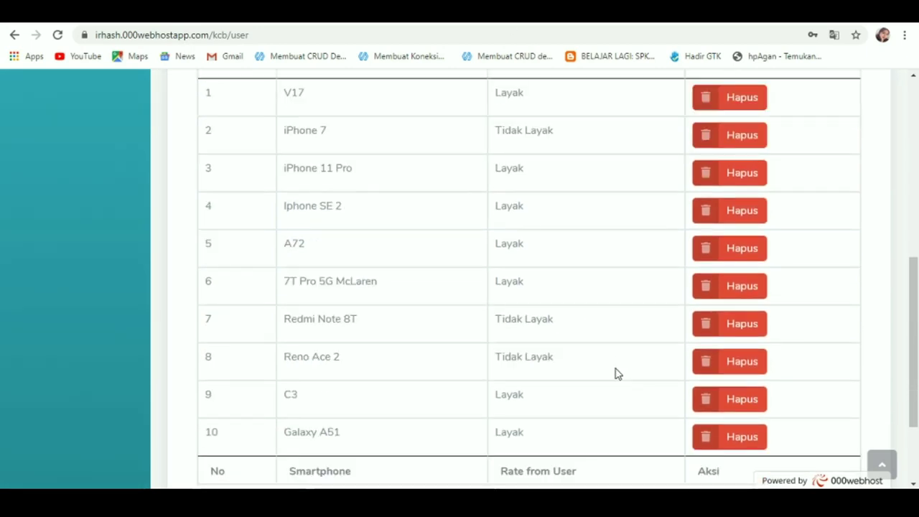
pyautogui.scroll(-1, 615, 373)
pyautogui.scroll(3, 616, 374)
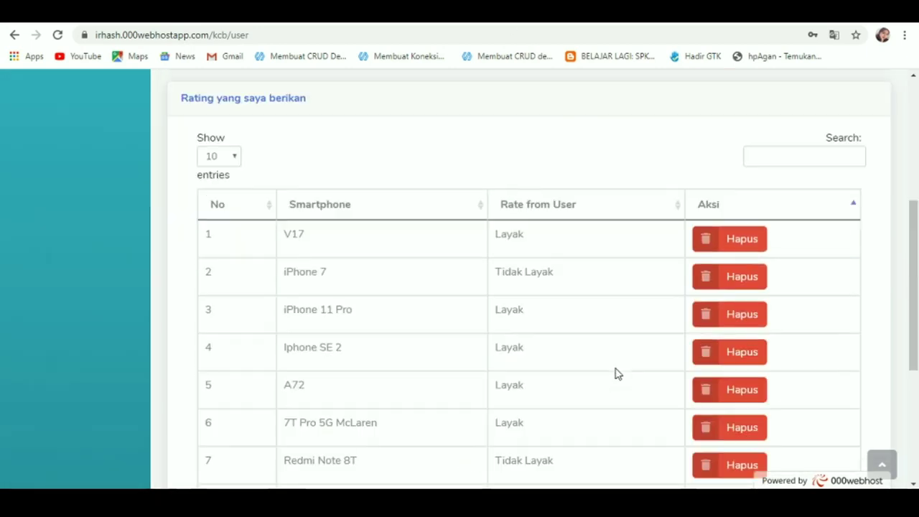
pyautogui.scroll(4, 616, 373)
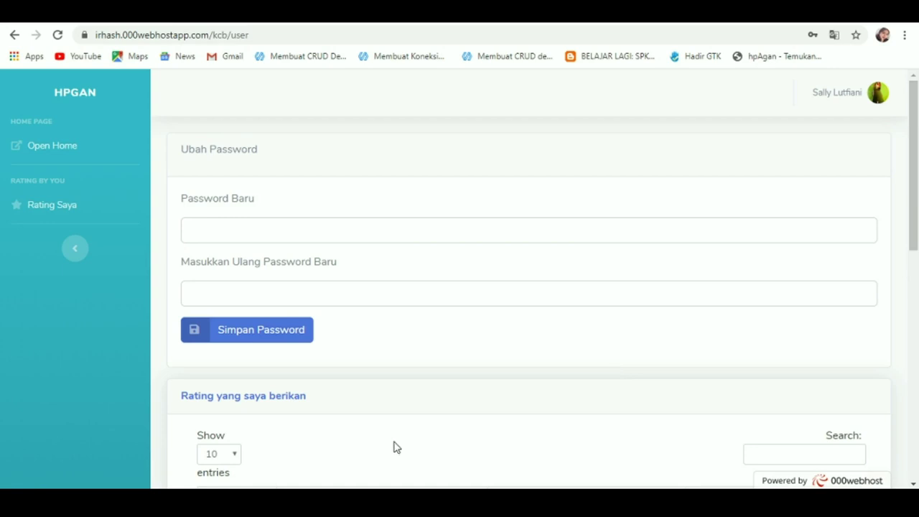
pyautogui.scroll(-7, 352, 411)
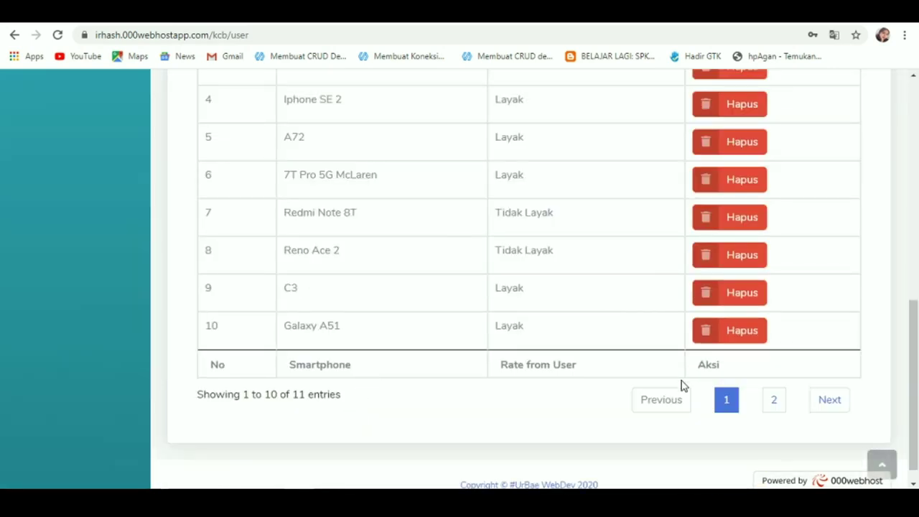
pyautogui.click(707, 294)
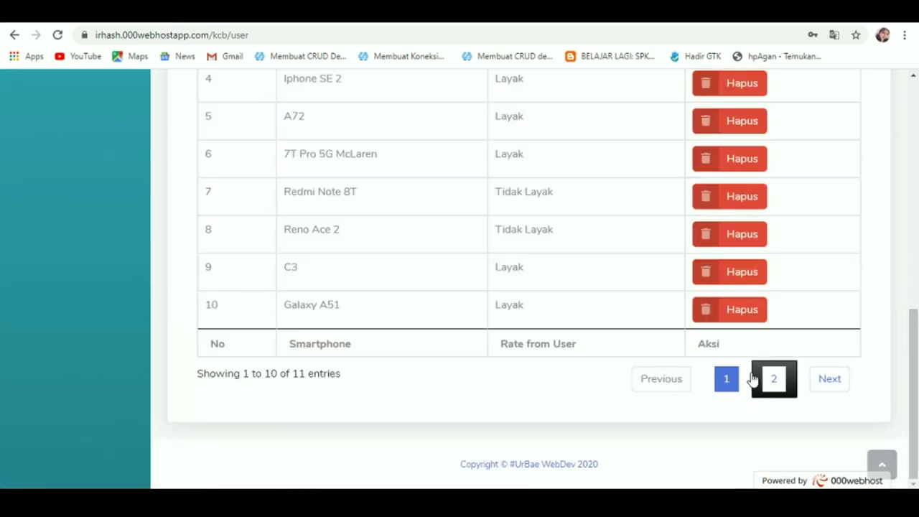
pyautogui.click(835, 379)
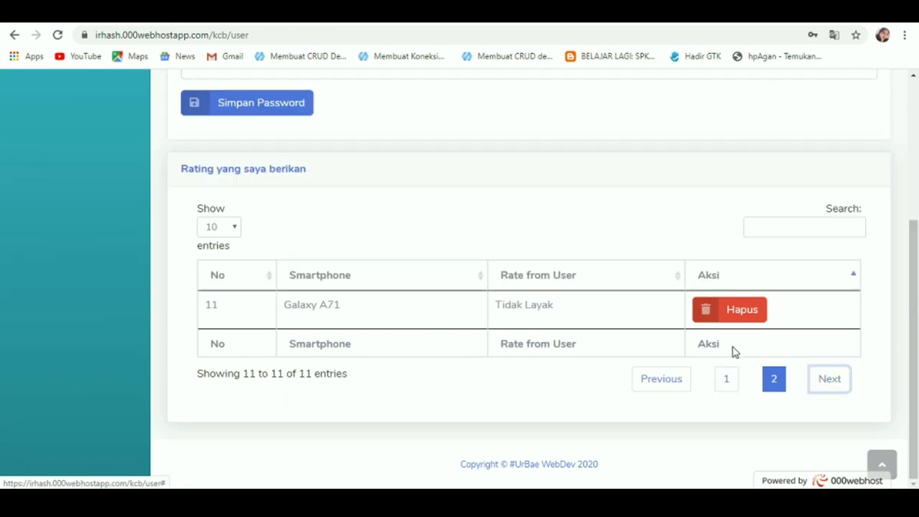
pyautogui.scroll(3, 302, 323)
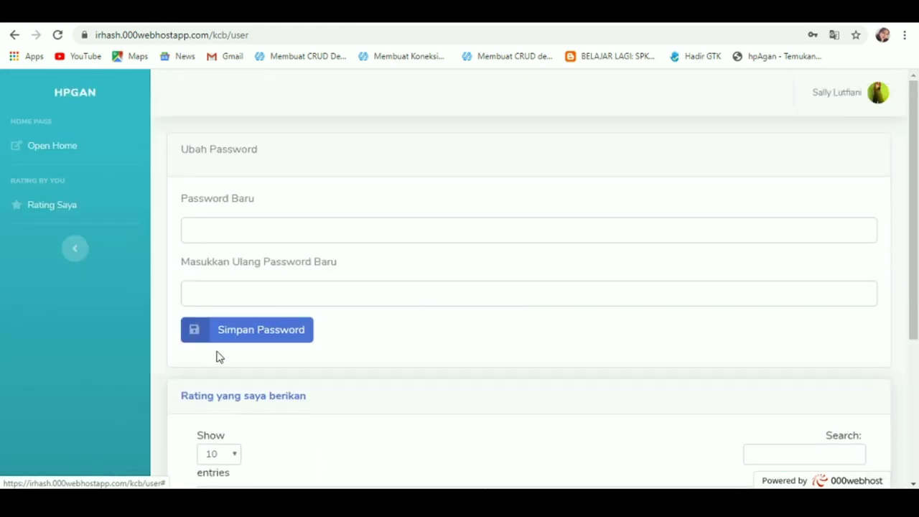
pyautogui.scroll(-3, 218, 357)
# Step: Set the ratings table to show 25 entries, listing all 11 ratings at once
pyautogui.click(228, 235)
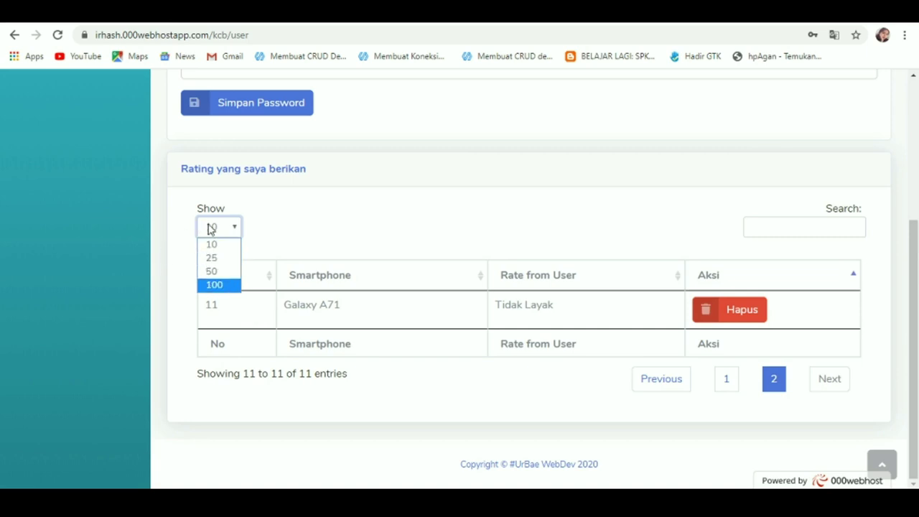
pyautogui.click(215, 258)
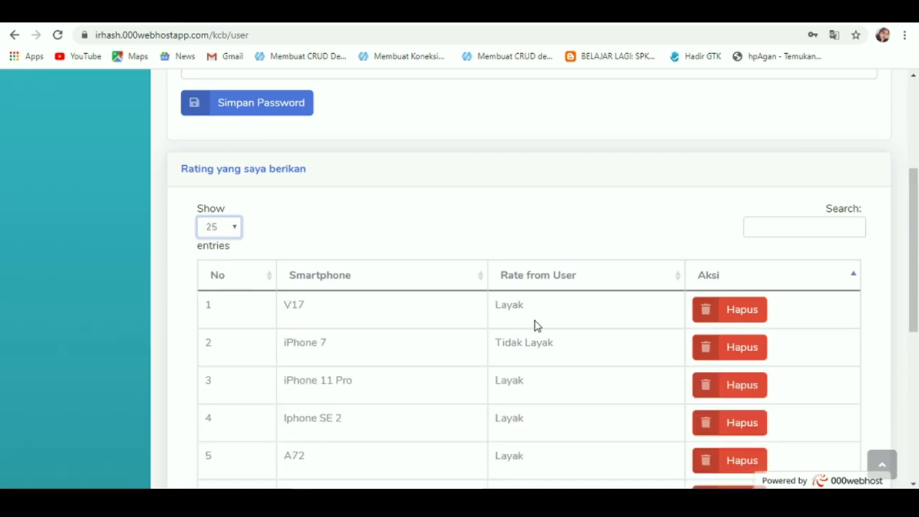
pyautogui.scroll(-5, 535, 324)
pyautogui.scroll(1, 535, 324)
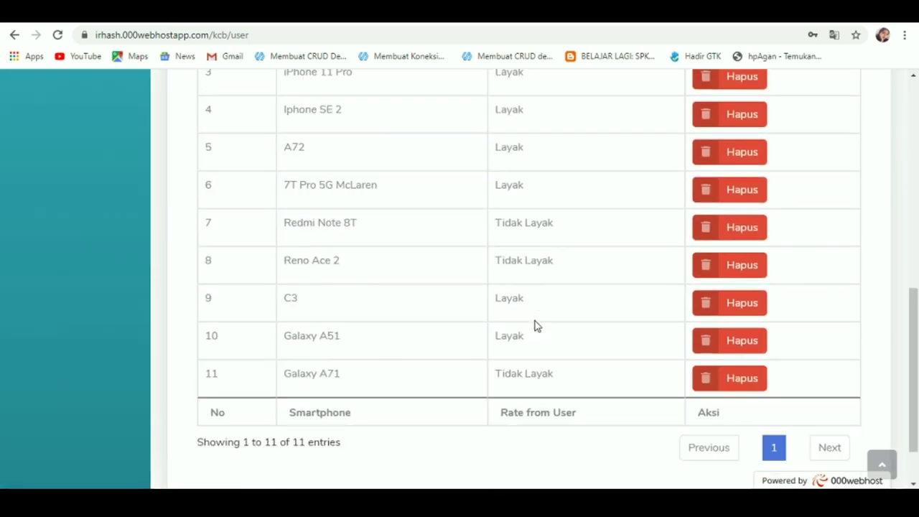
pyautogui.scroll(3, 415, 283)
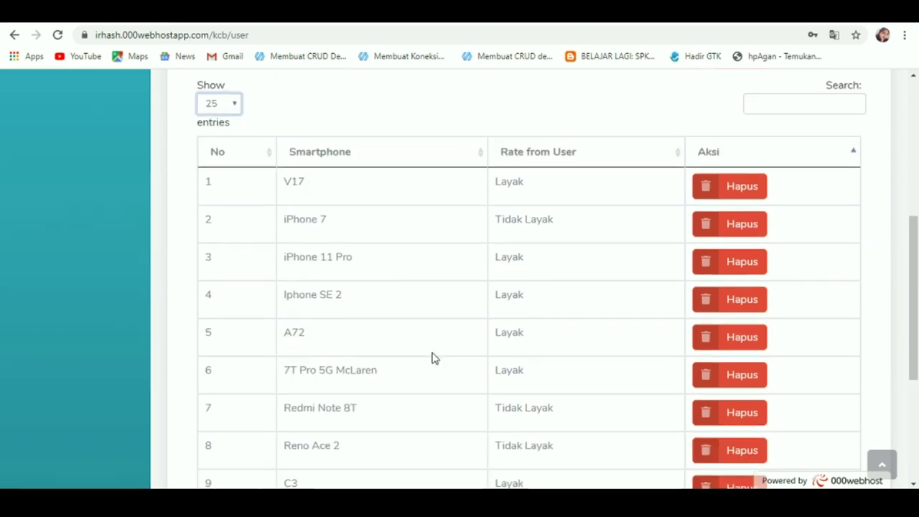
pyautogui.scroll(-4, 431, 357)
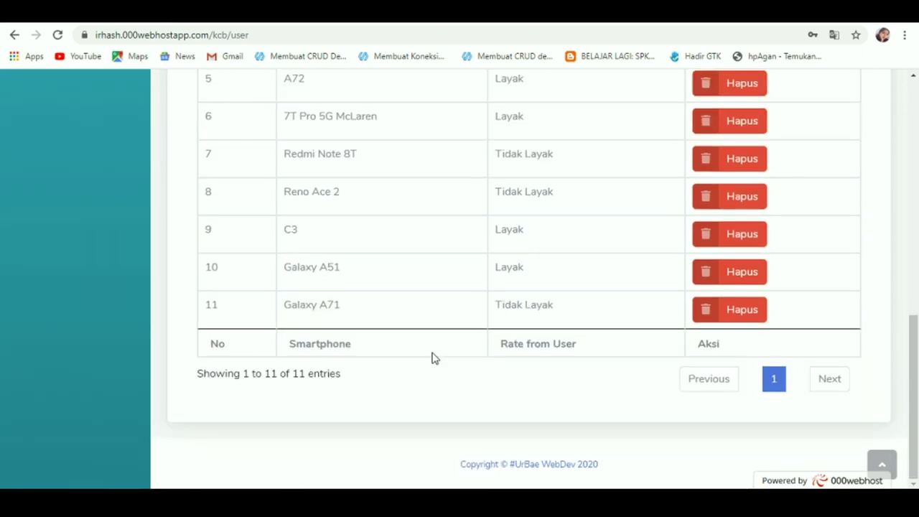
pyautogui.scroll(1, 575, 262)
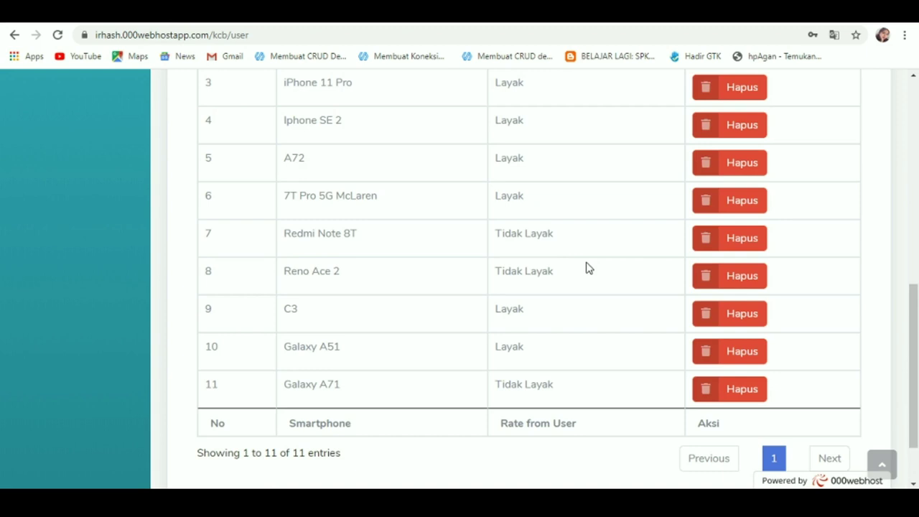
pyautogui.click(728, 396)
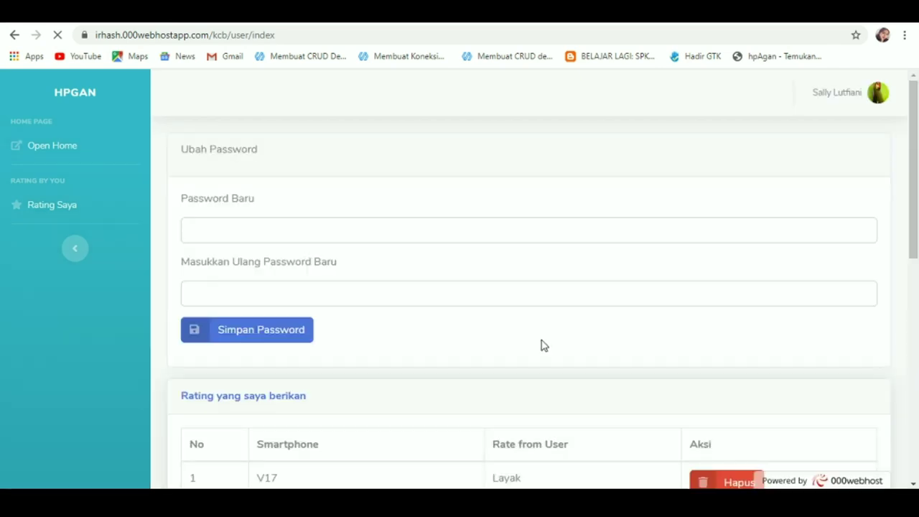
pyautogui.scroll(-10, 541, 345)
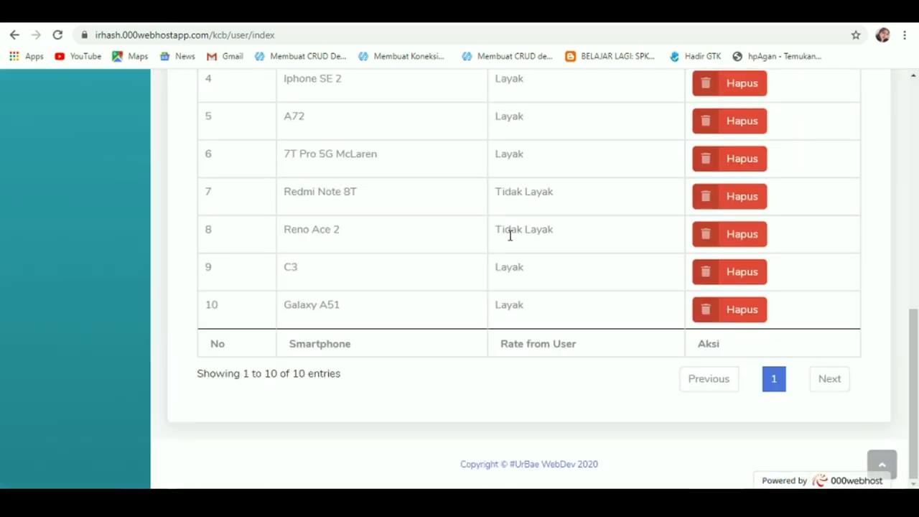
pyautogui.scroll(10, 521, 240)
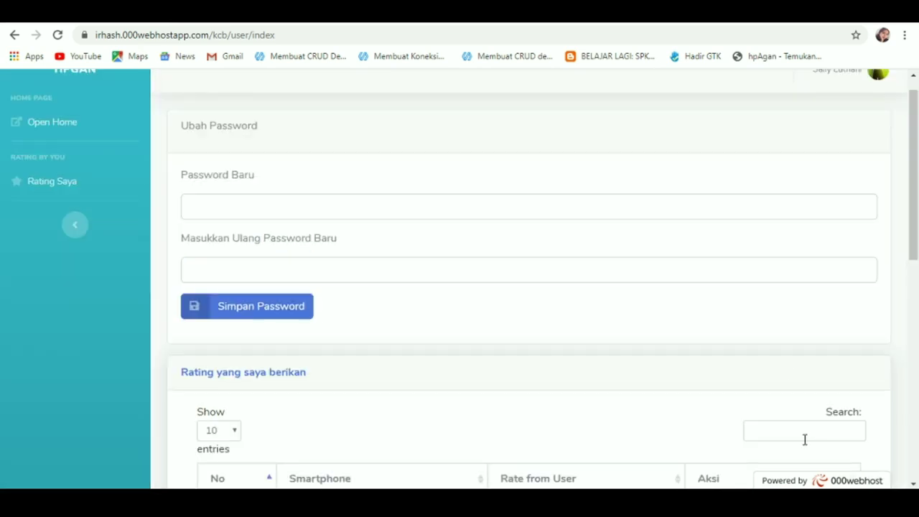
pyautogui.click(801, 435)
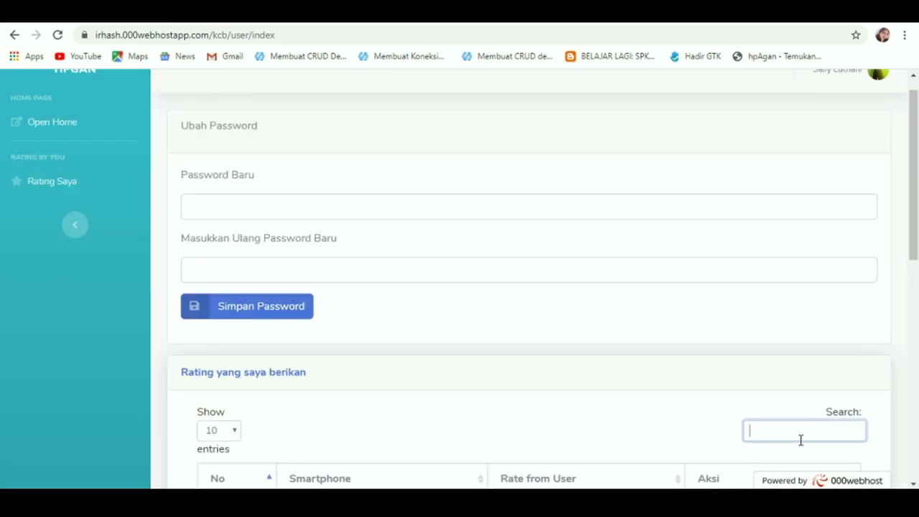
pyautogui.write('gal')
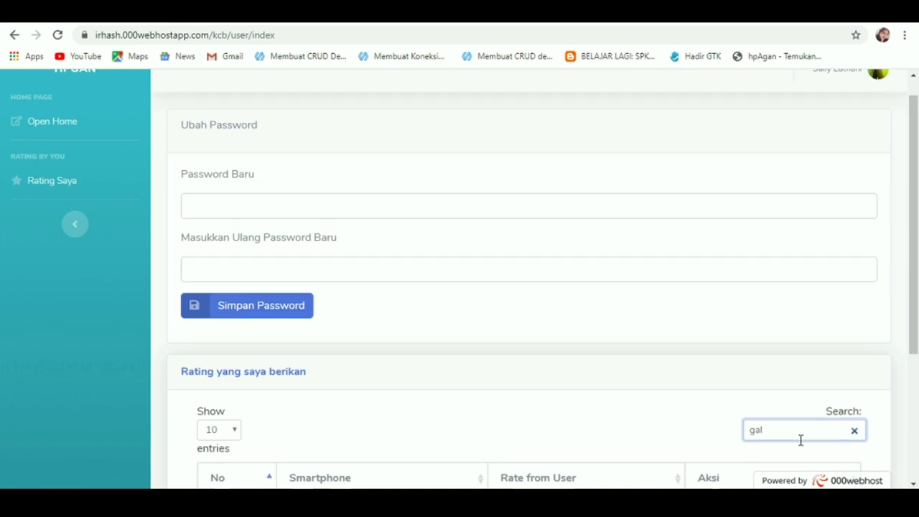
pyautogui.scroll(-3, 801, 440)
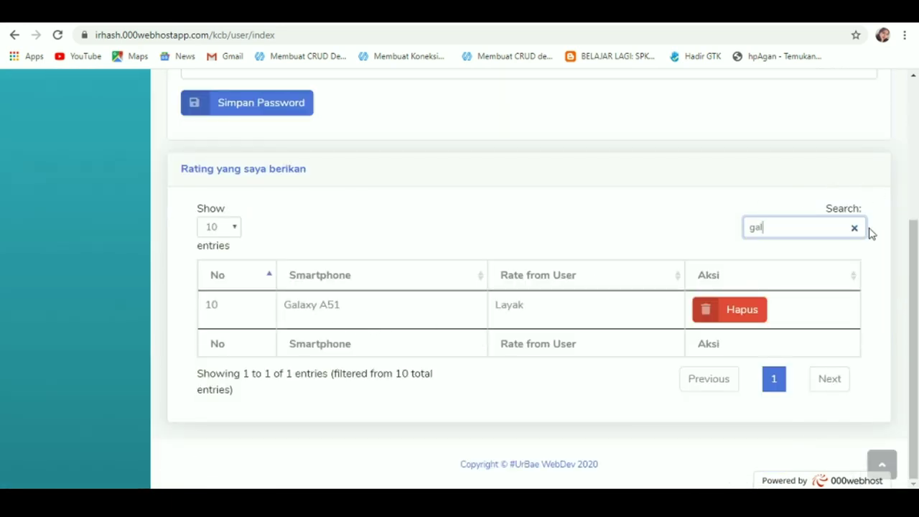
pyautogui.press('BackSpace')
pyautogui.press('BackSpace')
pyautogui.press('BackSpace')
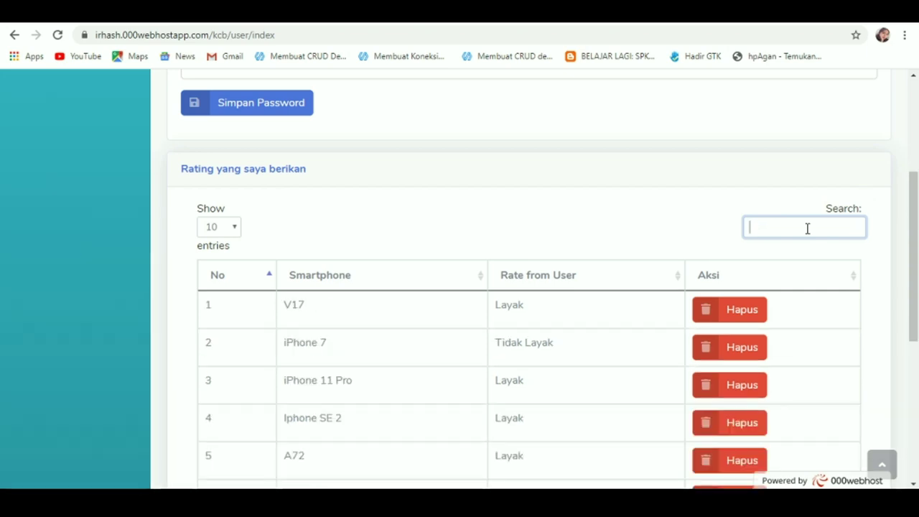
pyautogui.scroll(-3, 807, 229)
pyautogui.scroll(-3, 807, 229)
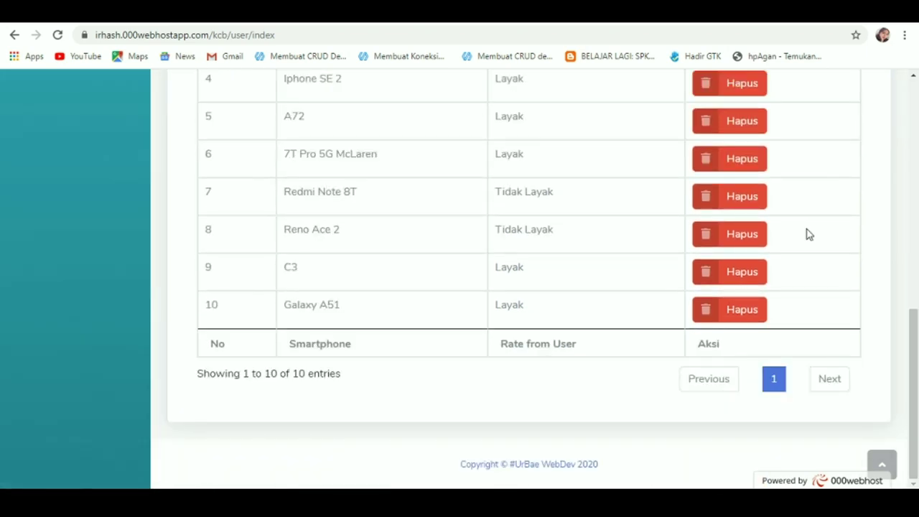
pyautogui.scroll(10, 674, 229)
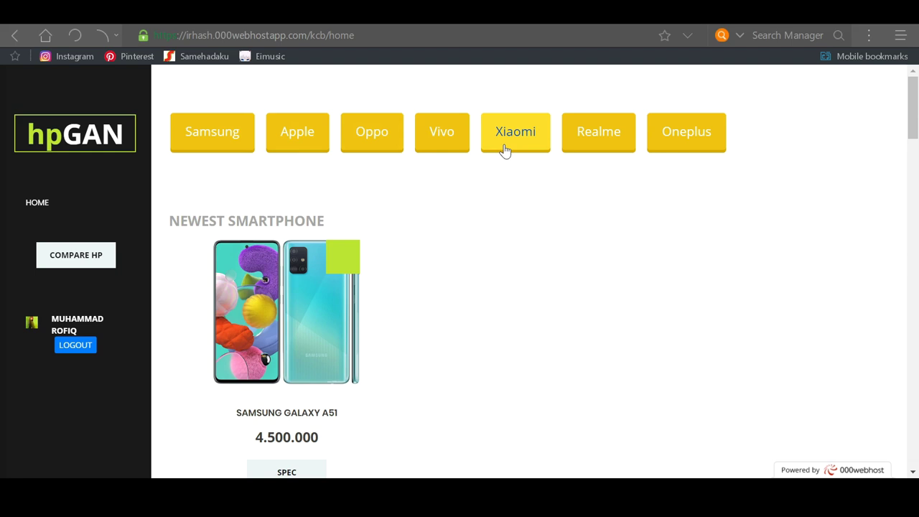
# Step: Filter the home page to Oppo phones and browse the list, led by the Reno Ace 2
pyautogui.click(372, 142)
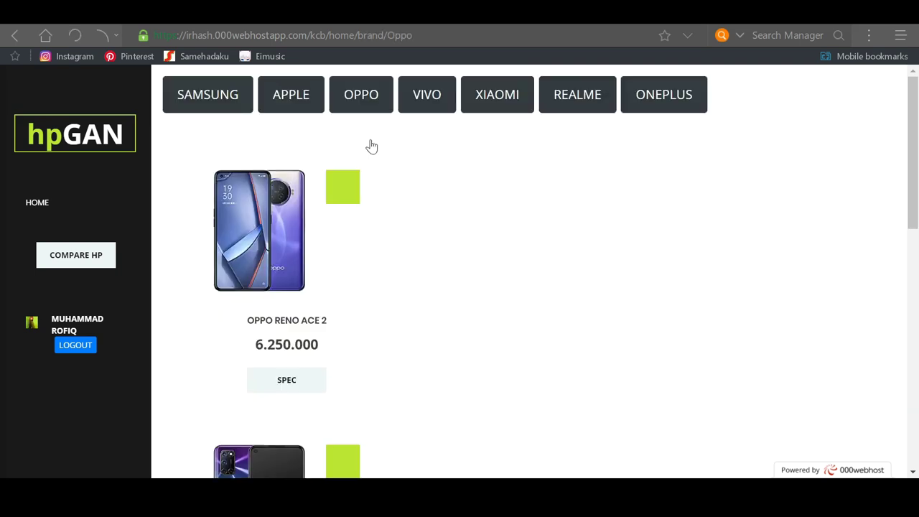
pyautogui.scroll(-5, 371, 146)
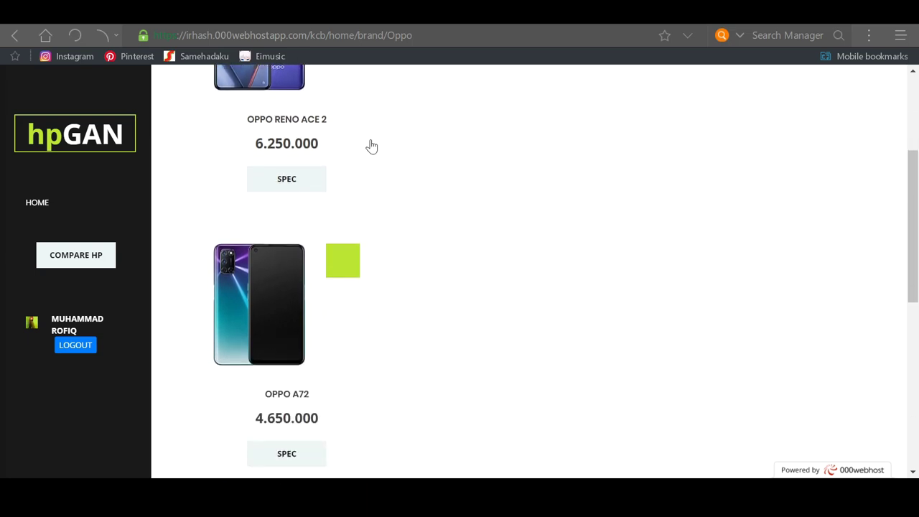
pyautogui.scroll(5, 372, 146)
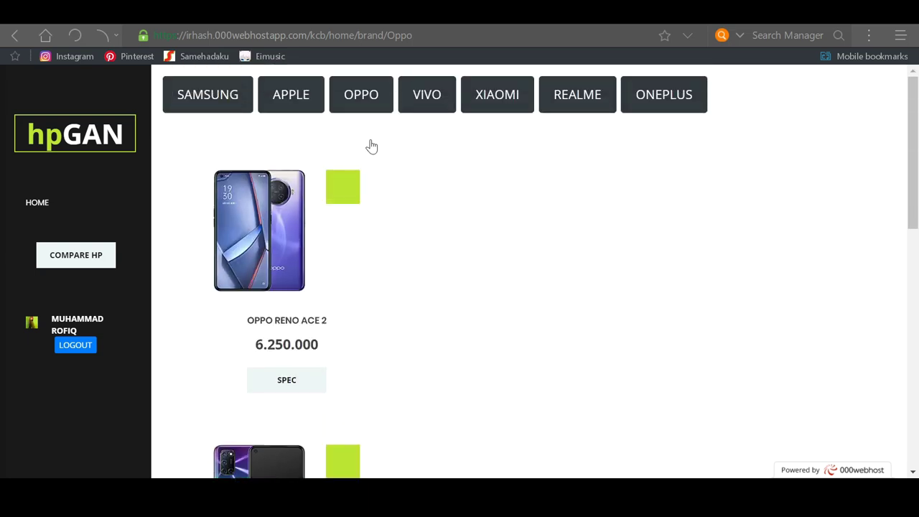
pyautogui.scroll(-2, 372, 146)
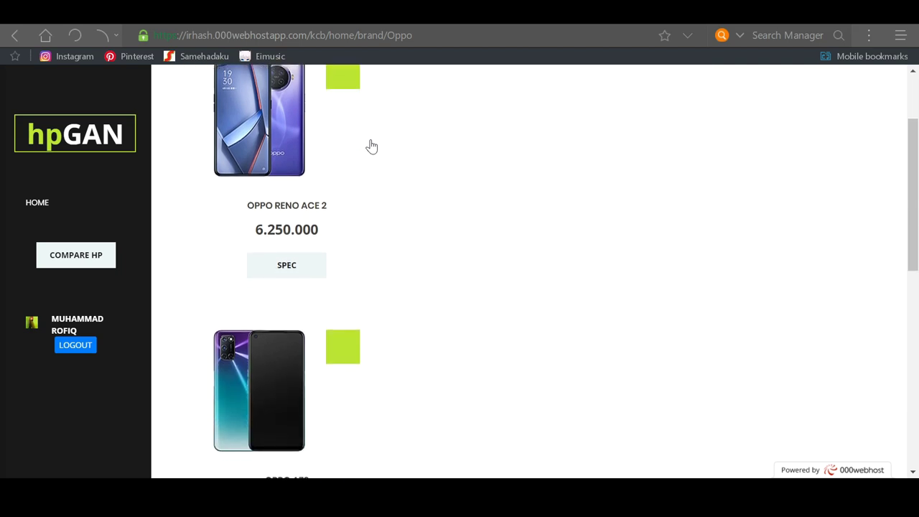
pyautogui.scroll(1, 371, 146)
pyautogui.scroll(1, 371, 146)
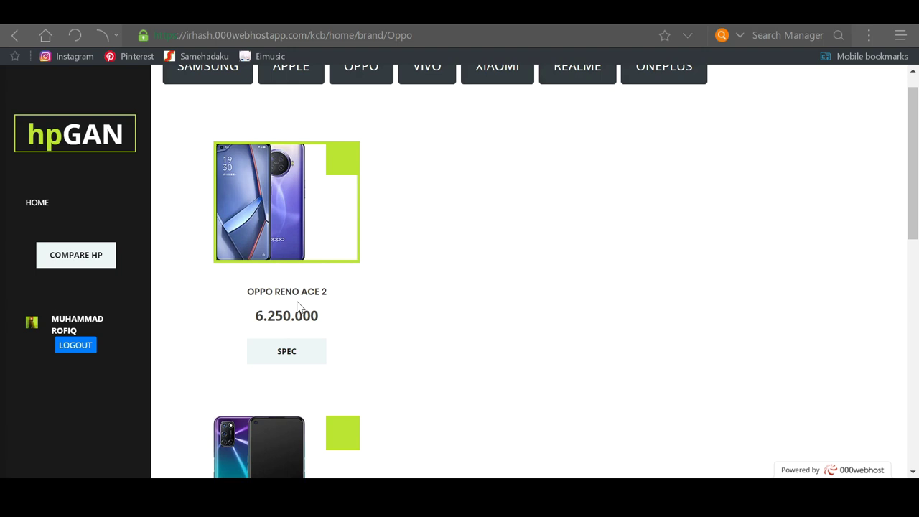
# Step: Open the Oppo Reno Ace 2 spec page and rate it Layak Dibeli, raising the count to 2
pyautogui.click(288, 351)
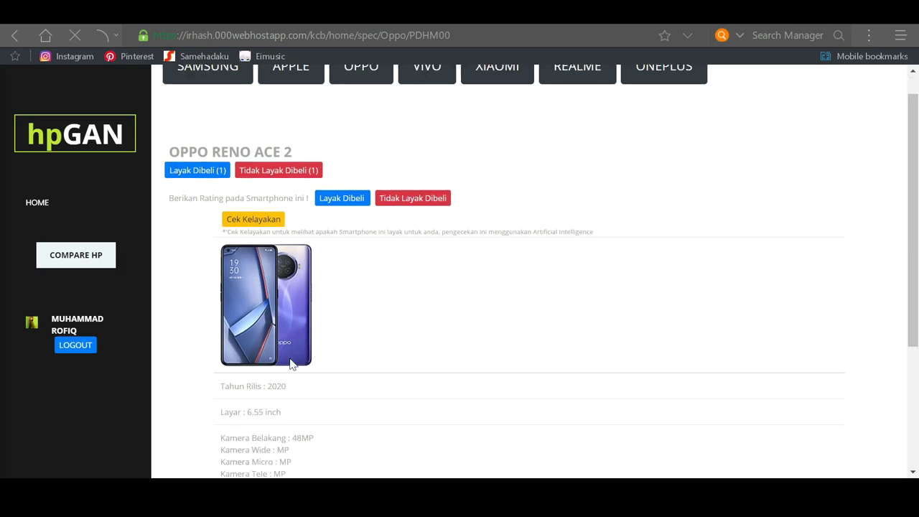
pyautogui.scroll(-2, 291, 364)
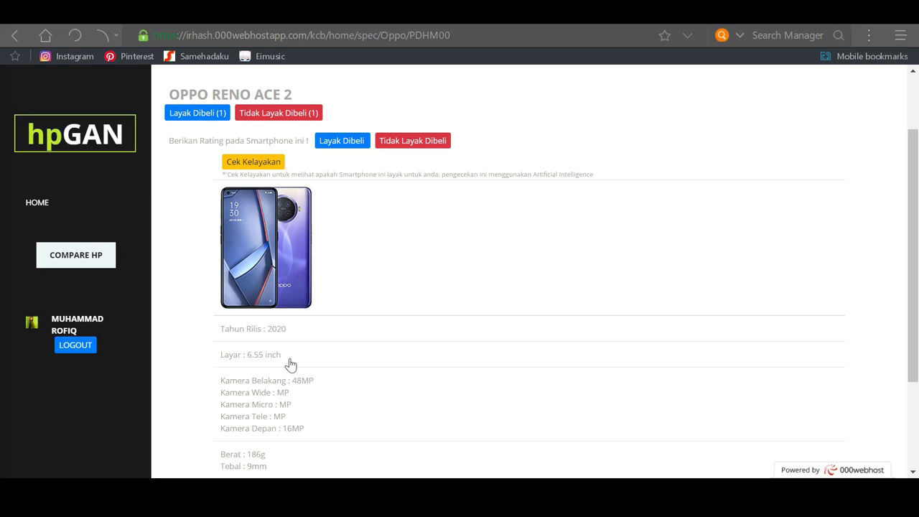
pyautogui.scroll(-1, 291, 365)
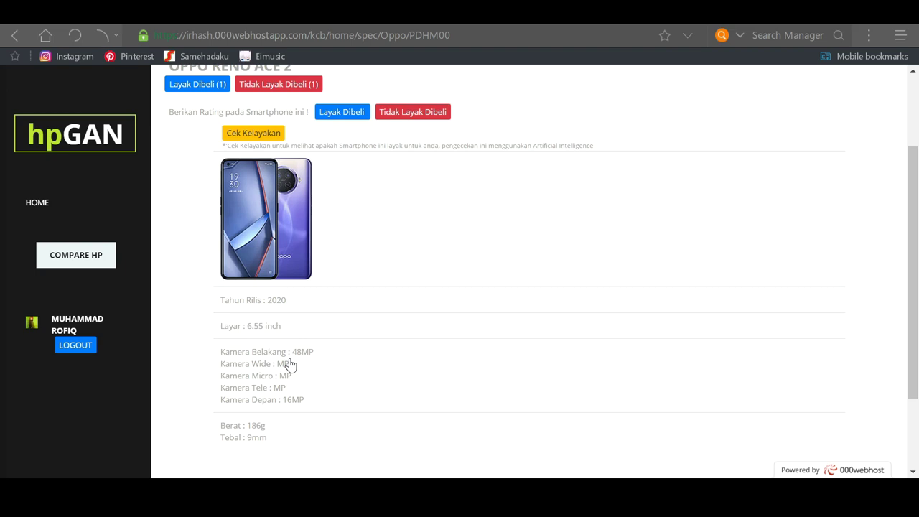
pyautogui.scroll(1, 291, 365)
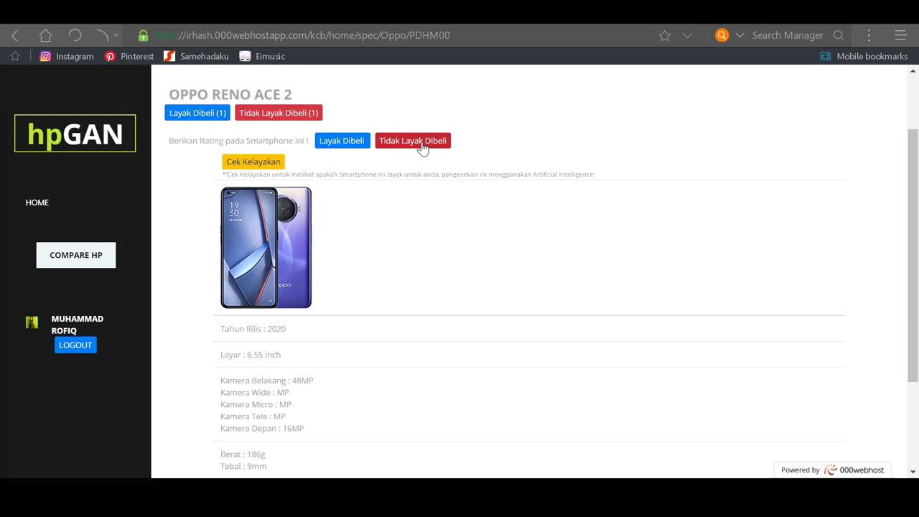
pyautogui.click(343, 141)
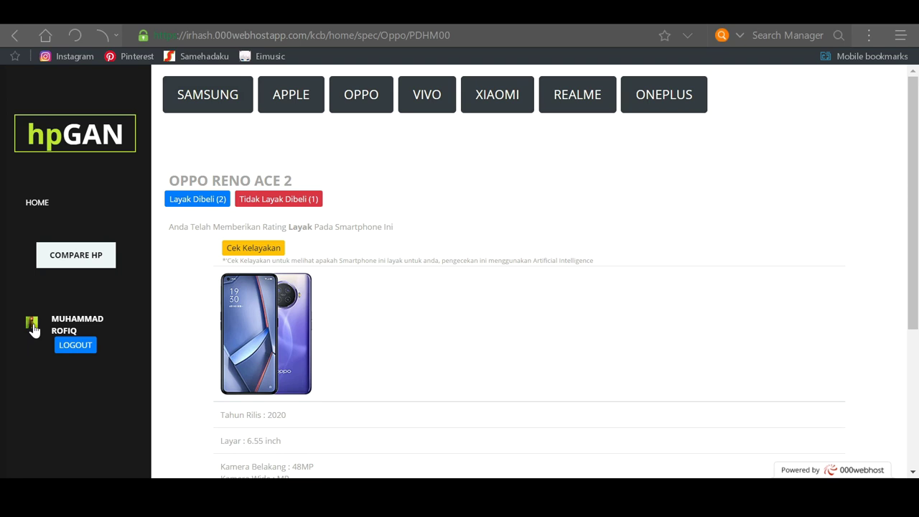
# Step: In Rating Saya, highlight the Reno Ace 2 Layak row, then return home via the HPGAN logo
pyautogui.click(33, 329)
pyautogui.scroll(-1, 48, 220)
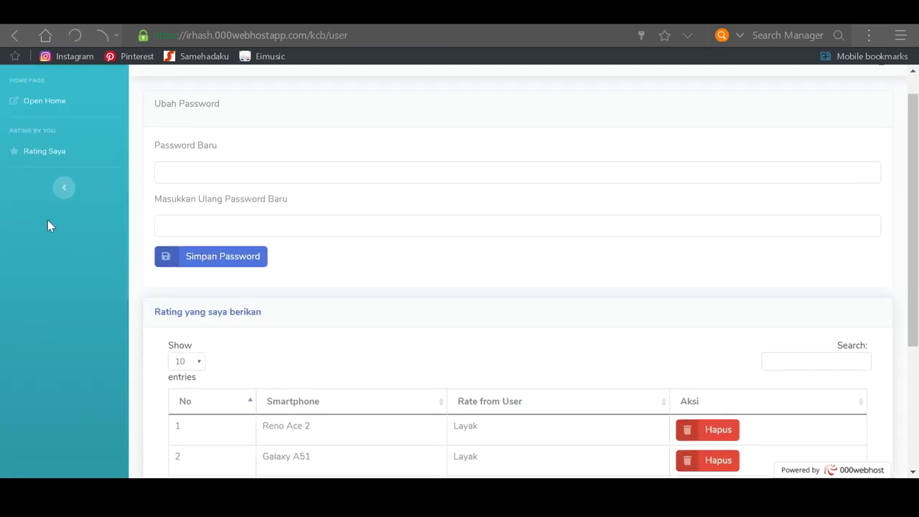
pyautogui.click(45, 155)
pyautogui.scroll(-2, 45, 158)
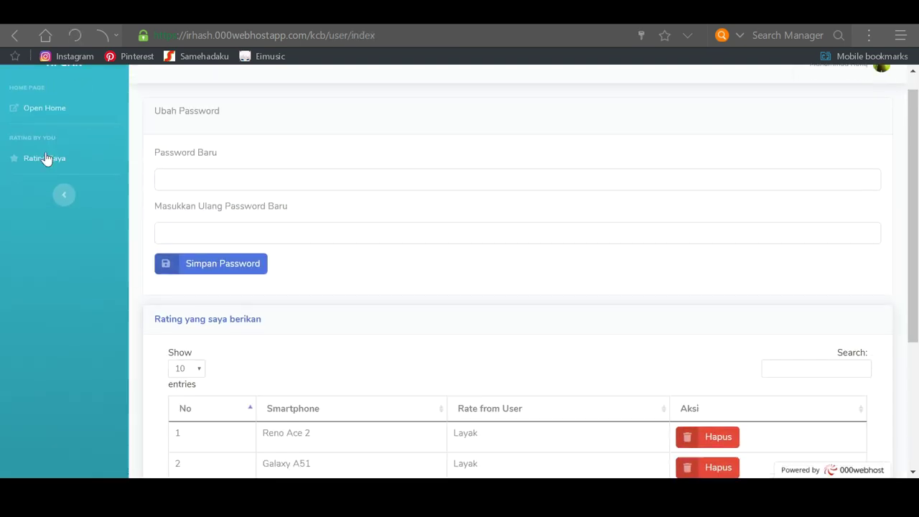
pyautogui.scroll(-1, 47, 158)
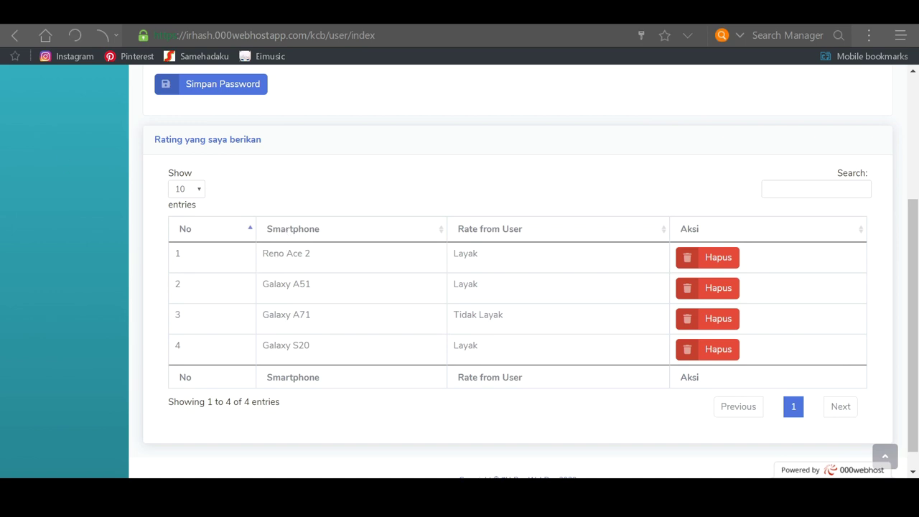
pyautogui.moveTo(174, 254); pyautogui.dragTo(479, 254)
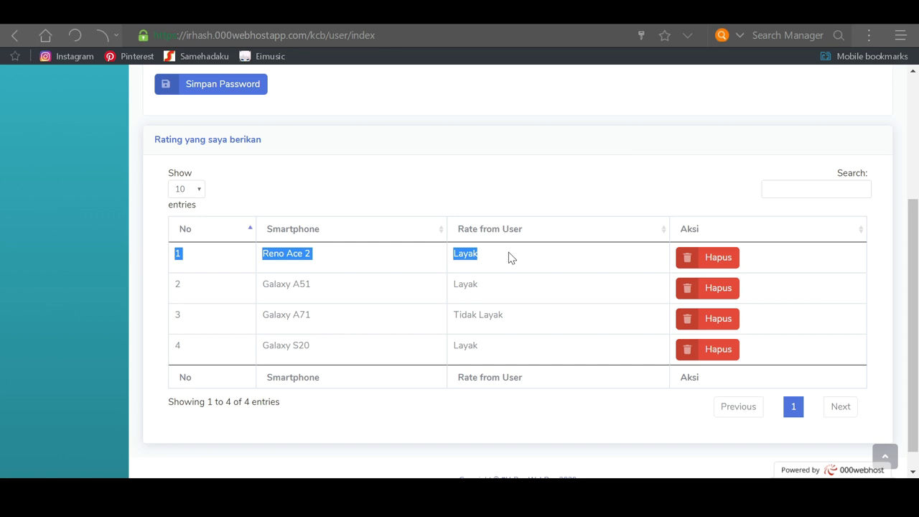
pyautogui.moveTo(913, 323); pyautogui.dragTo(914, 201)
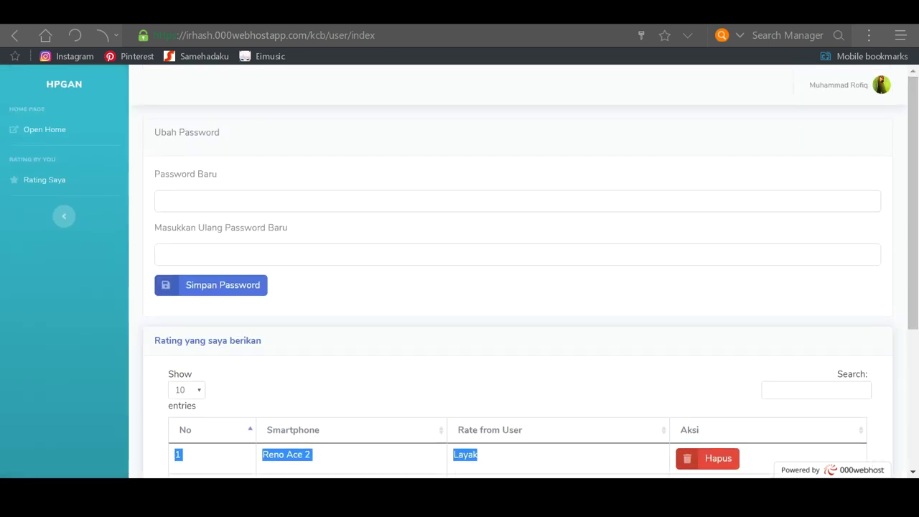
pyautogui.click(66, 81)
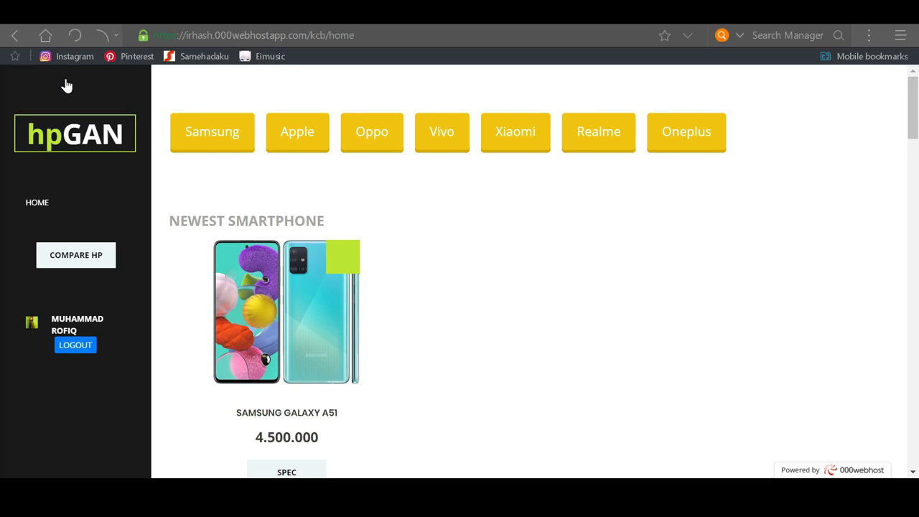
# Step: Open the COMPARE HP page and expand the Phone 1 dropdown
pyautogui.click(84, 265)
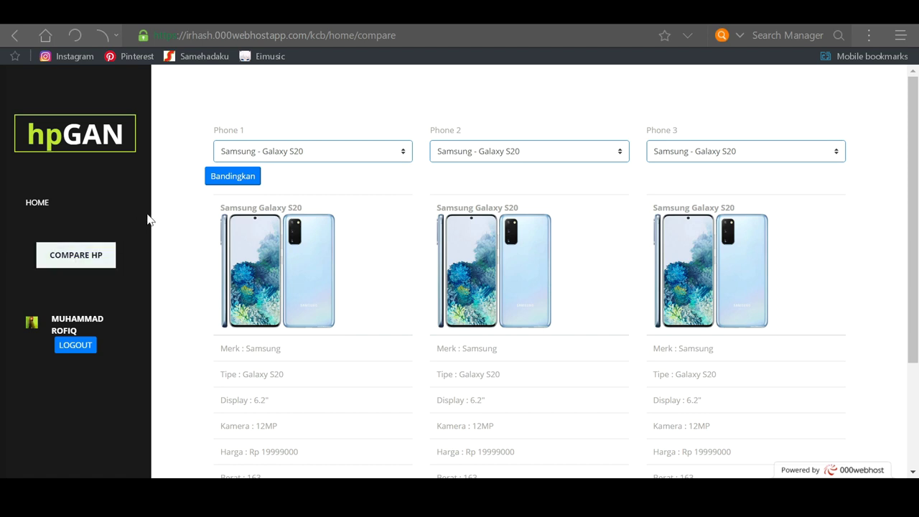
pyautogui.click(245, 153)
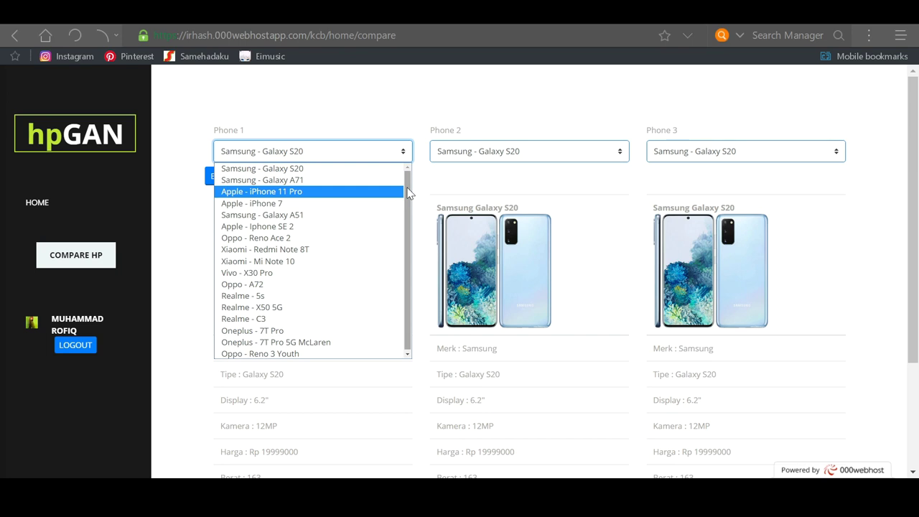
# Step: Compare Apple iPhone 7, Realme 5s and Oneplus 7T Pro as Phones 1, 2 and 3 with Bandingkan
pyautogui.click(255, 203)
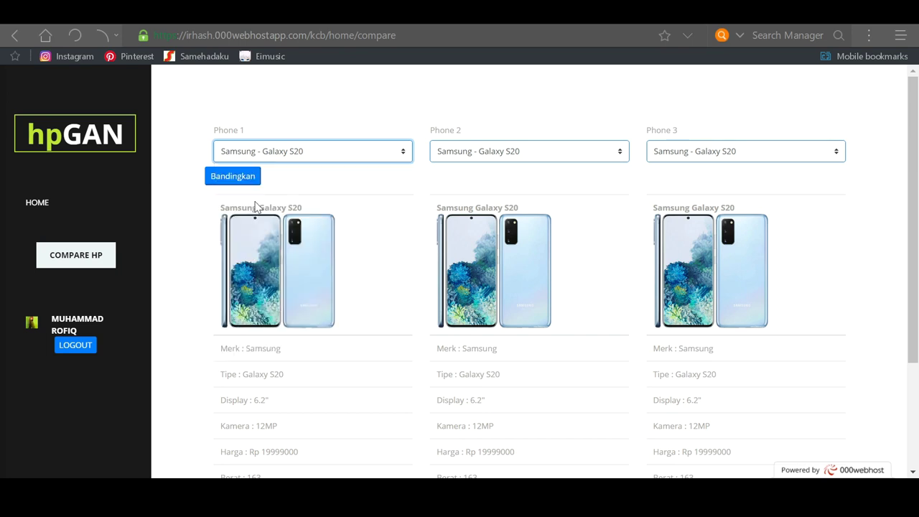
pyautogui.click(464, 153)
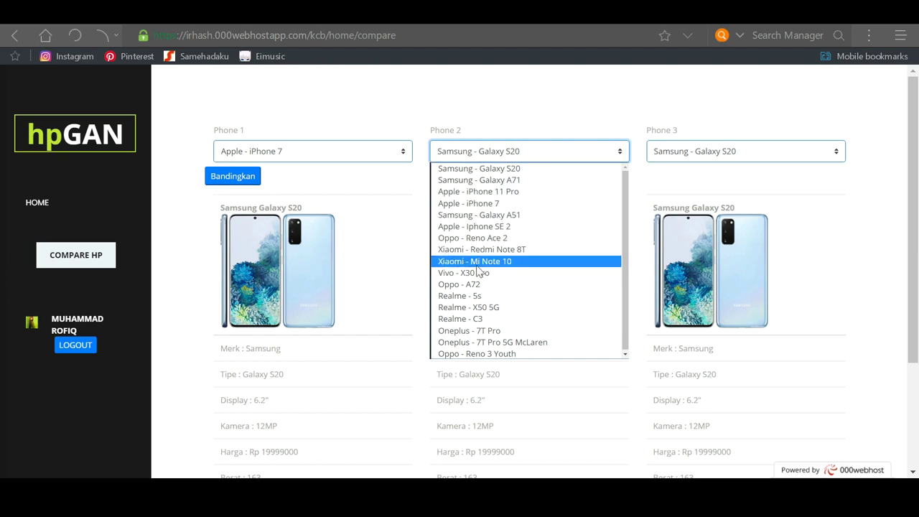
pyautogui.click(473, 296)
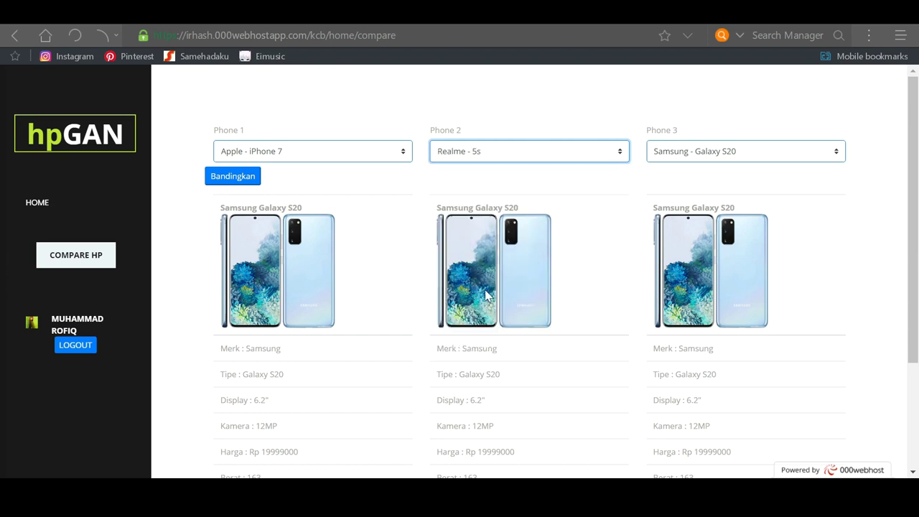
pyautogui.click(709, 158)
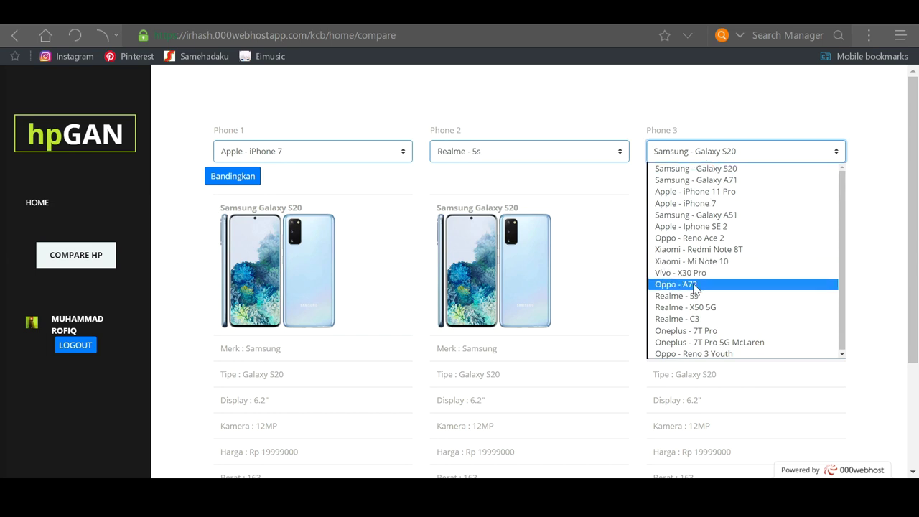
pyautogui.click(696, 332)
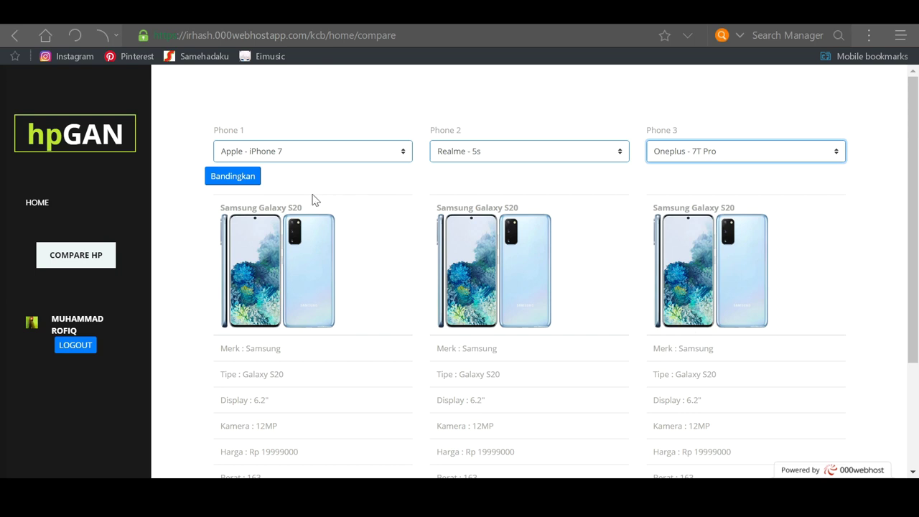
pyautogui.click(251, 181)
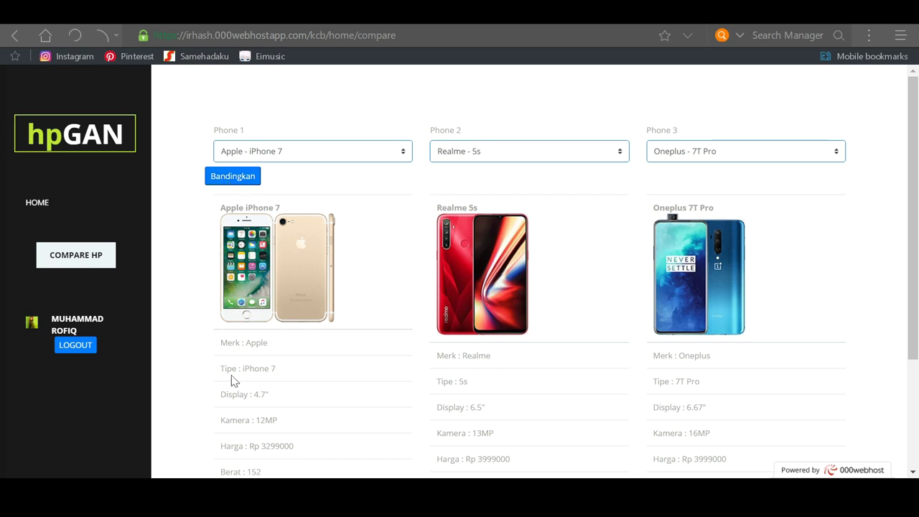
# Step: Highlight the display sizes 4.7", 6.5" and 6.67" in the three phone columns
pyautogui.moveTo(220, 399); pyautogui.dragTo(421, 397)
pyautogui.moveTo(435, 407); pyautogui.dragTo(486, 408)
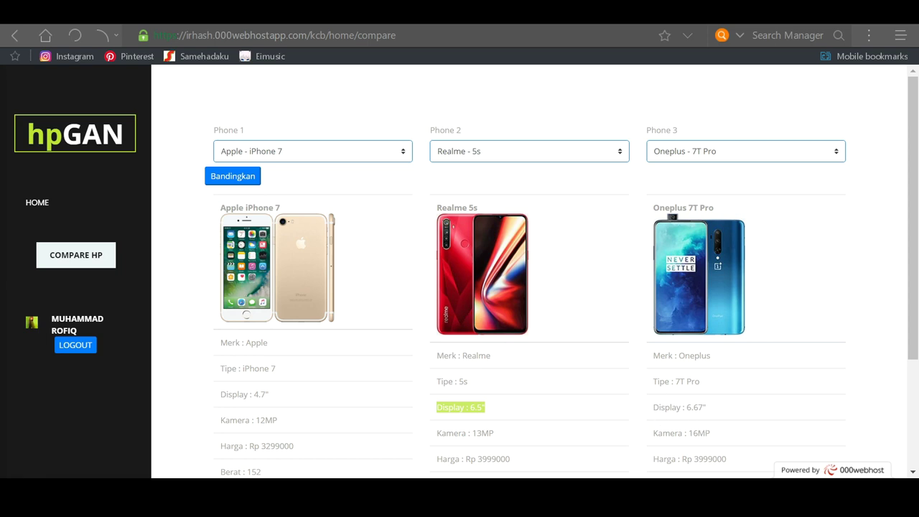
pyautogui.moveTo(653, 407); pyautogui.dragTo(716, 414)
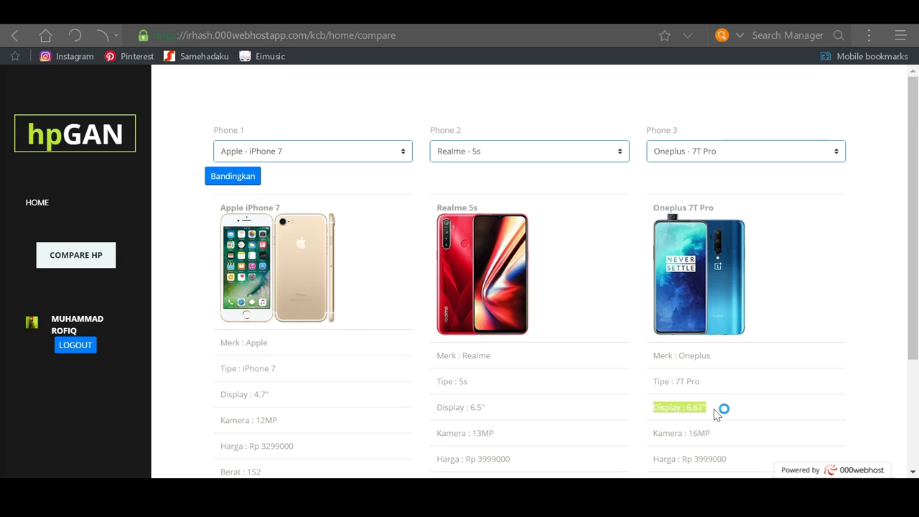
pyautogui.moveTo(917, 251); pyautogui.dragTo(917, 282)
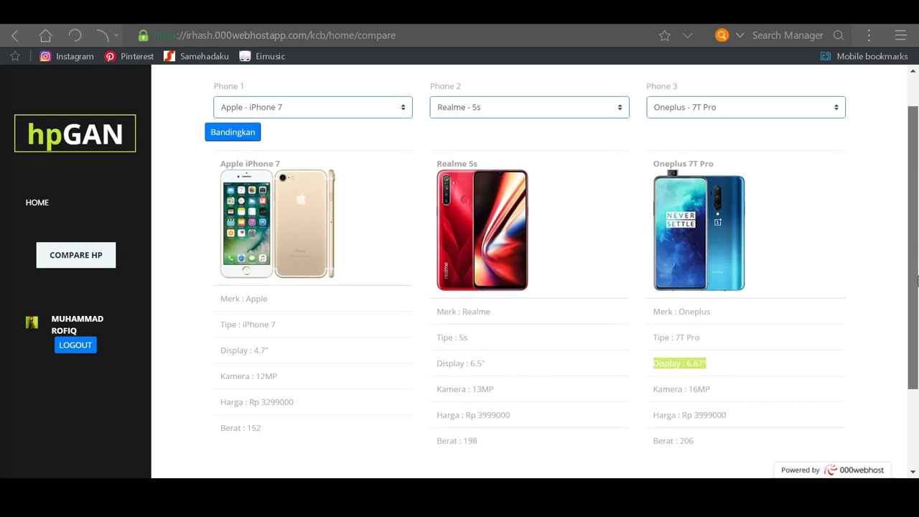
pyautogui.moveTo(220, 375); pyautogui.dragTo(263, 429)
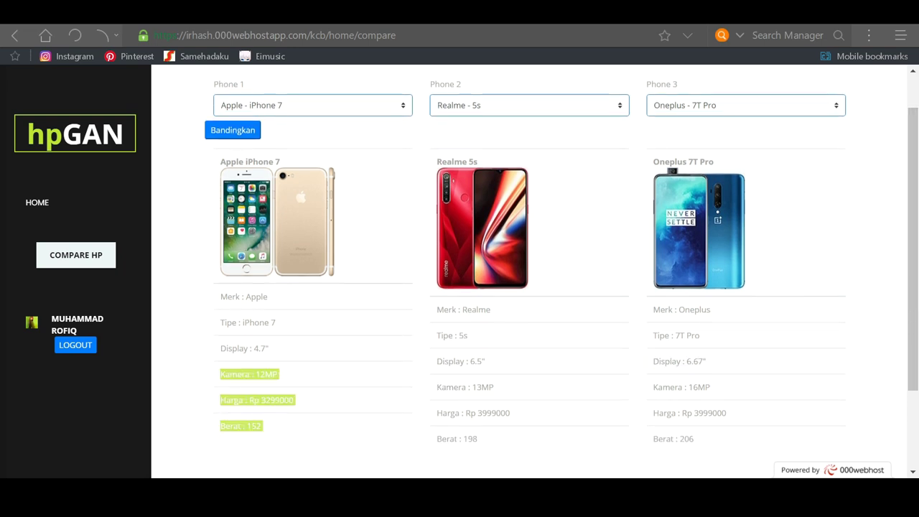
pyautogui.moveTo(436, 388); pyautogui.dragTo(494, 387)
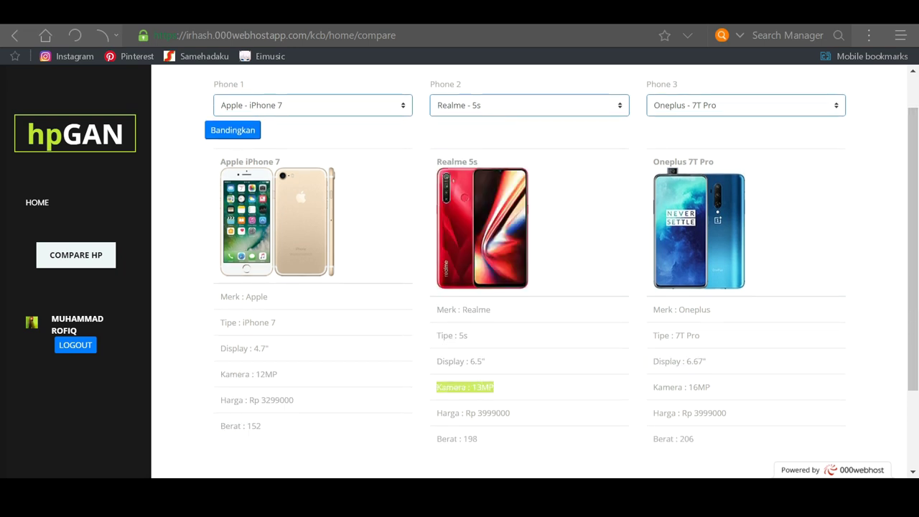
pyautogui.click(558, 400)
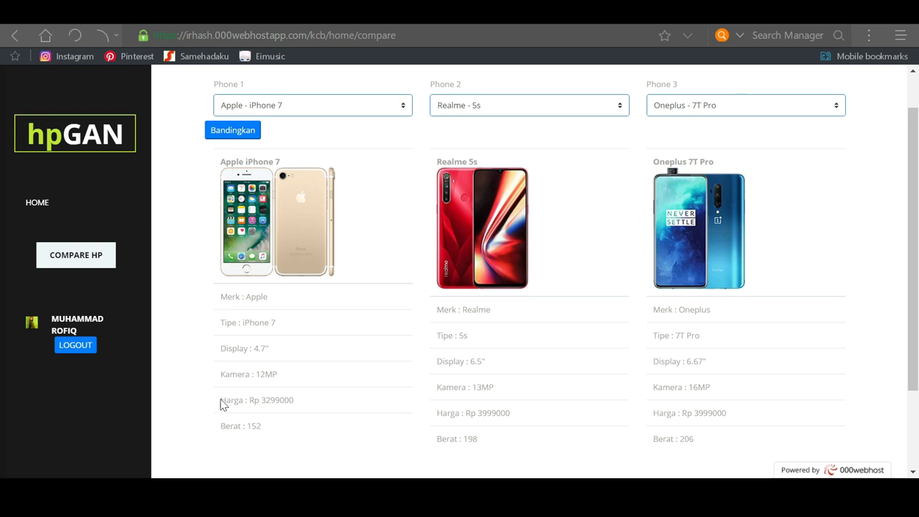
pyautogui.moveTo(220, 374); pyautogui.dragTo(287, 379)
pyautogui.moveTo(219, 400); pyautogui.dragTo(296, 401)
pyautogui.click(318, 404)
pyautogui.moveTo(219, 426); pyautogui.dragTo(262, 426)
pyautogui.click(312, 426)
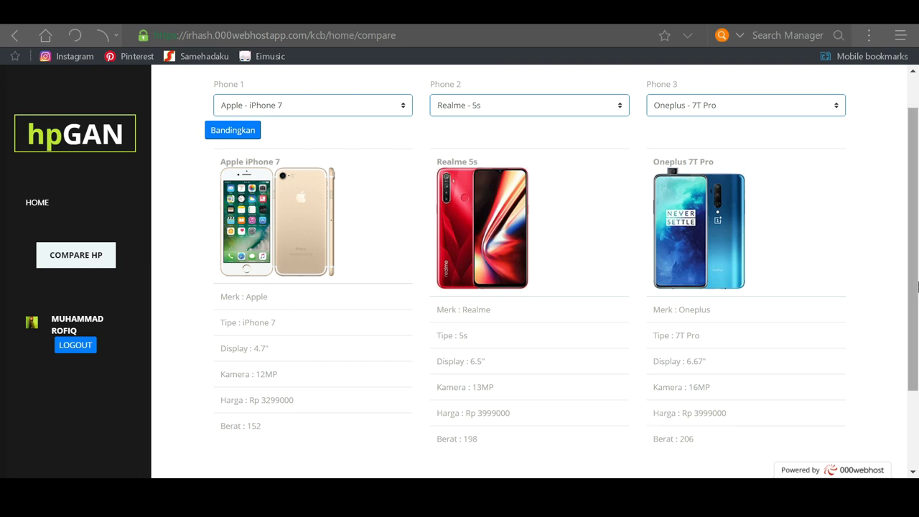
# Step: Highlight the Oneplus 7T Pro and Realme 5s price lines to compare them
pyautogui.moveTo(916, 282)
pyautogui.mouseDown()
pyautogui.moveTo(916, 345)
pyautogui.moveTo(918, 290)
pyautogui.mouseUp()
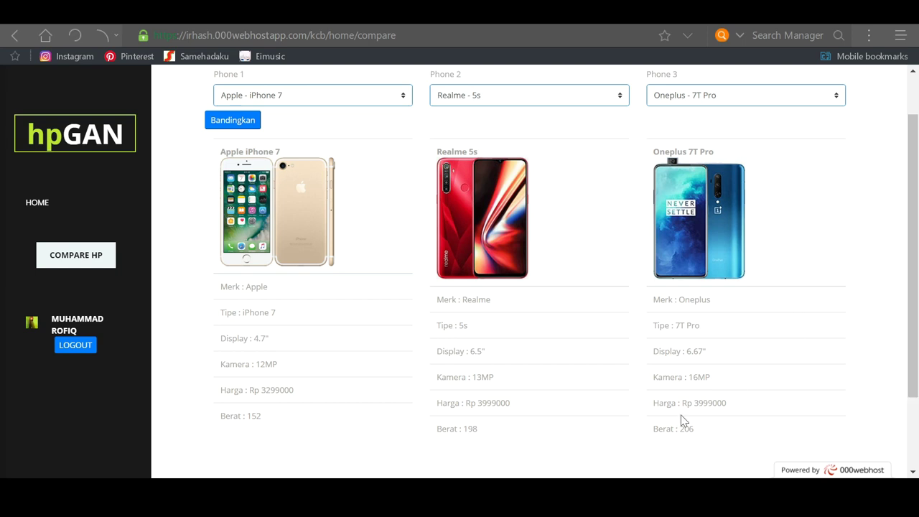
pyautogui.tripleClick(737, 406)
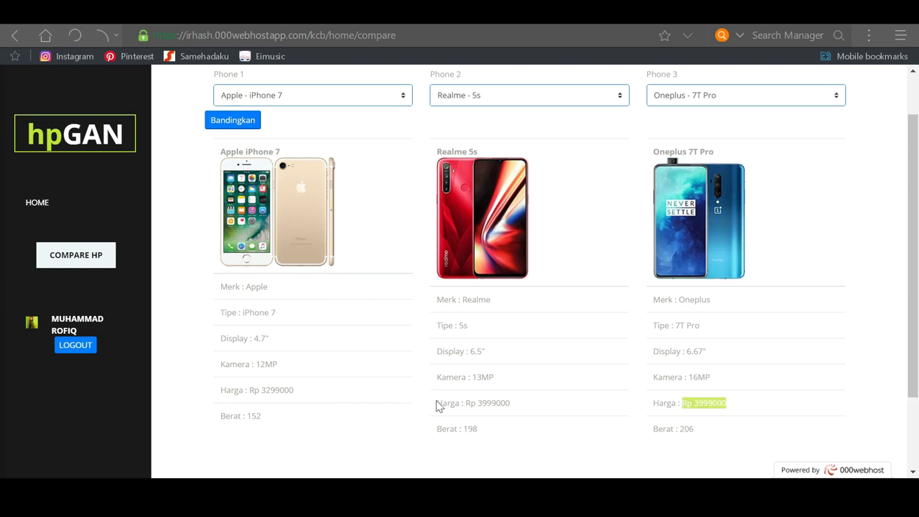
pyautogui.tripleClick(438, 407)
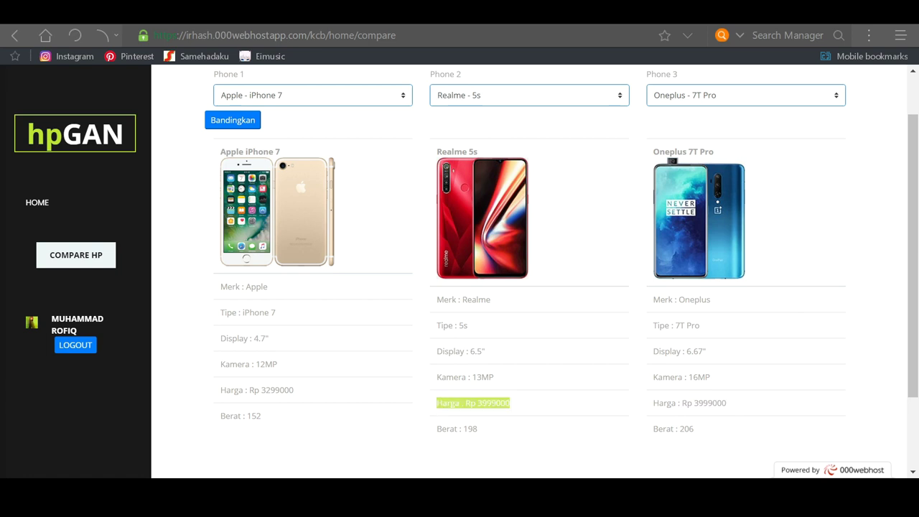
pyautogui.click(567, 415)
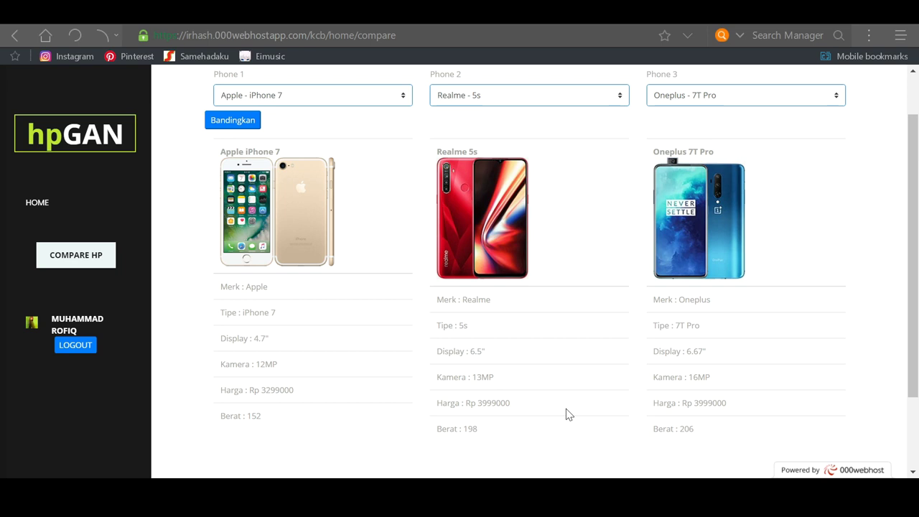
# Step: Highlight the Oneplus 7T Pro title further down, then clear the selection
pyautogui.scroll(-1, 565, 409)
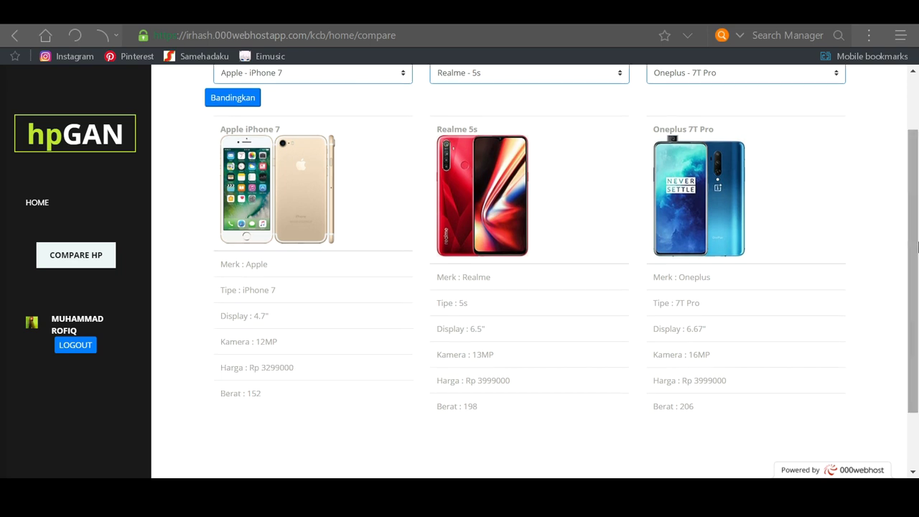
pyautogui.moveTo(653, 129); pyautogui.dragTo(714, 130)
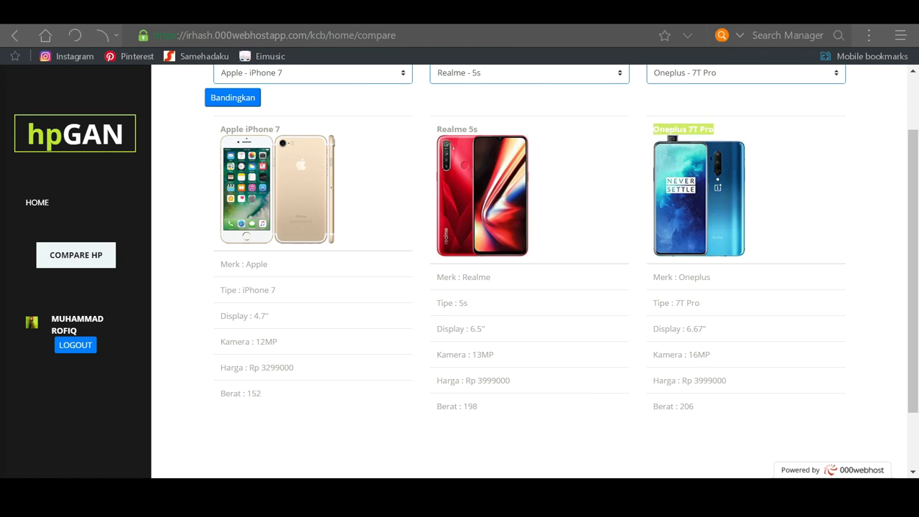
pyautogui.click(794, 137)
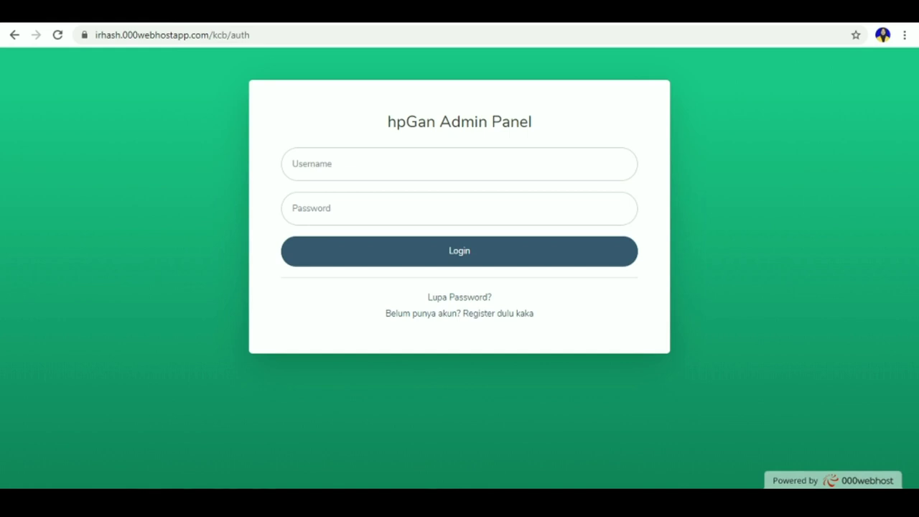
# Step: Sign in to the admin panel with the saved username and password, then open Smartphone data
pyautogui.click(317, 176)
pyautogui.click(313, 204)
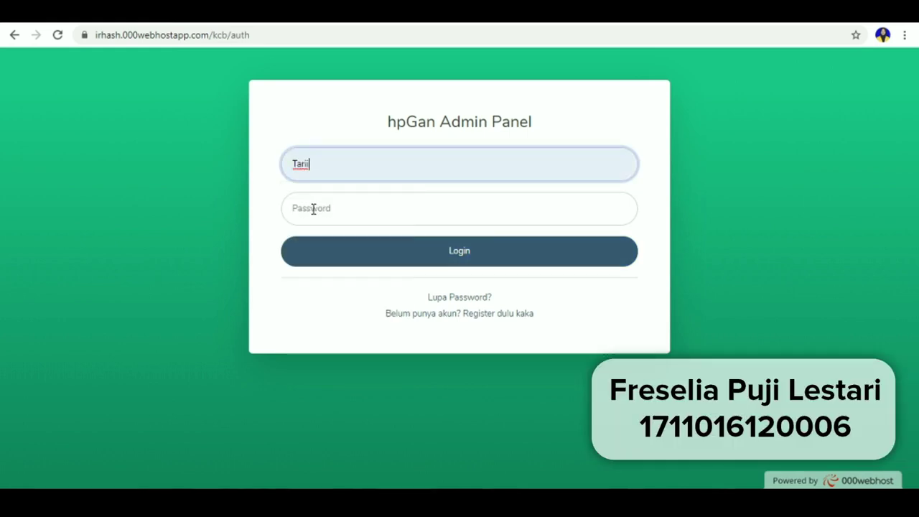
pyautogui.click(313, 219)
pyautogui.write('*****')
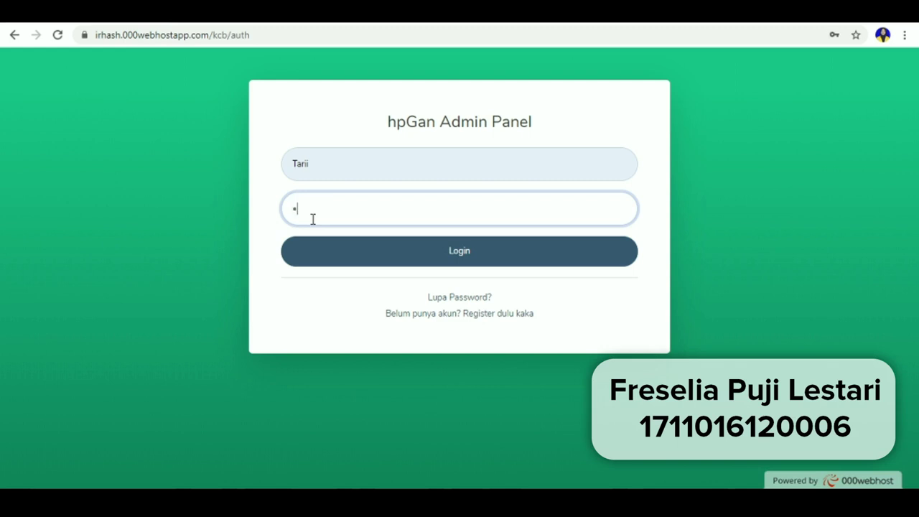
pyautogui.press('Return')
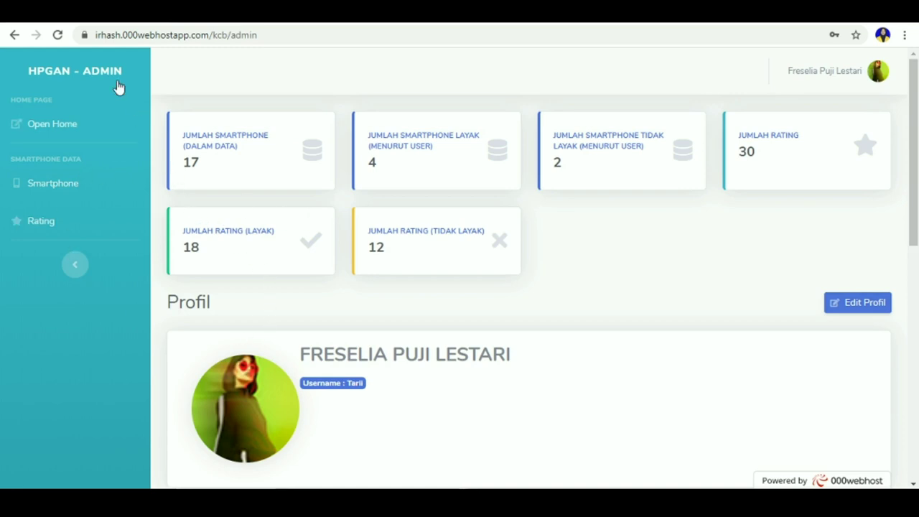
pyautogui.click(74, 186)
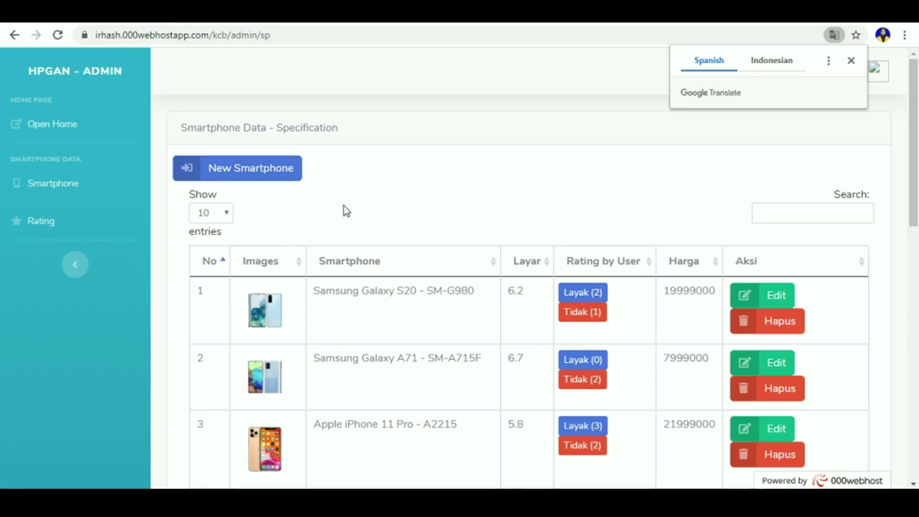
# Step: Begin a New Smartphone entry and attach oppo-reno3-vitality-edition-pclm50.jpg as its image
pyautogui.click(276, 168)
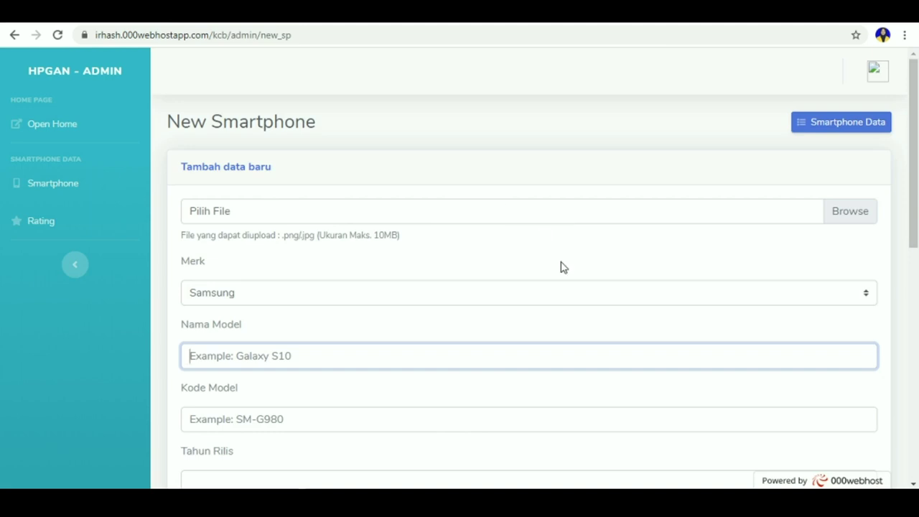
pyautogui.moveTo(917, 187); pyautogui.dragTo(903, 137)
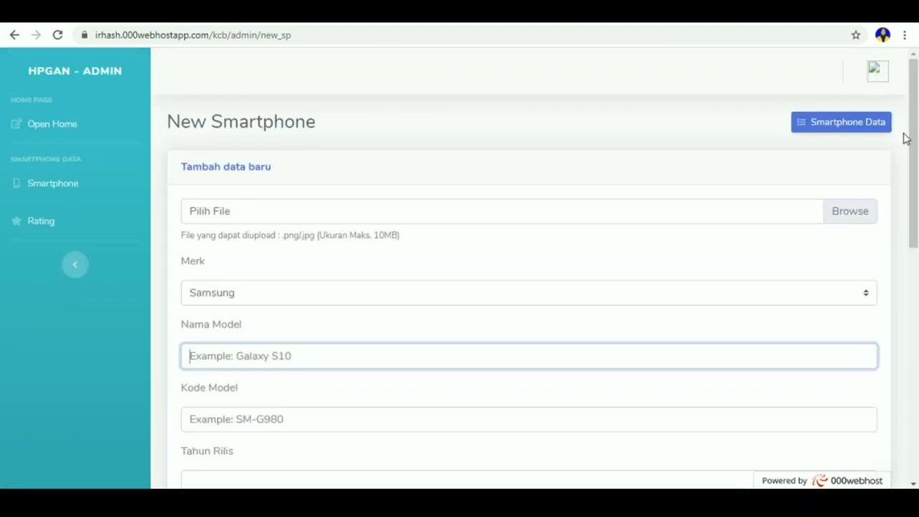
pyautogui.click(502, 215)
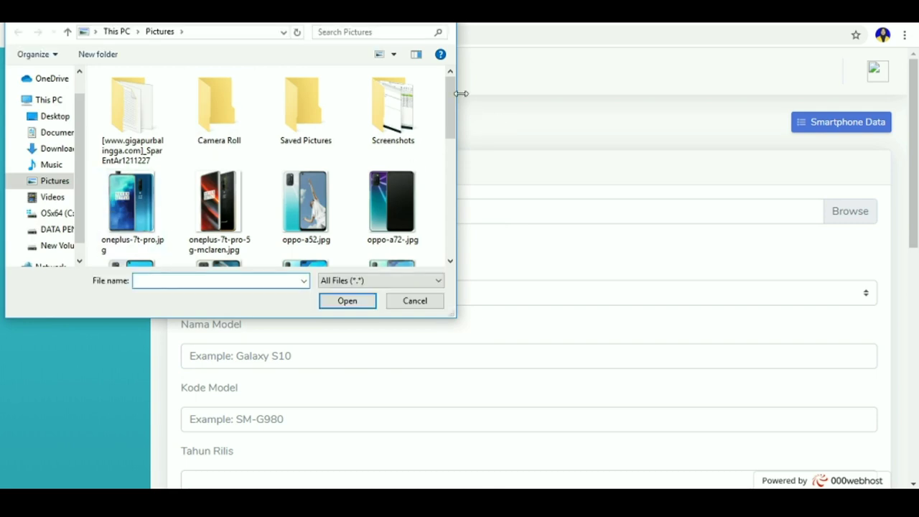
pyautogui.moveTo(453, 96); pyautogui.dragTo(467, 158)
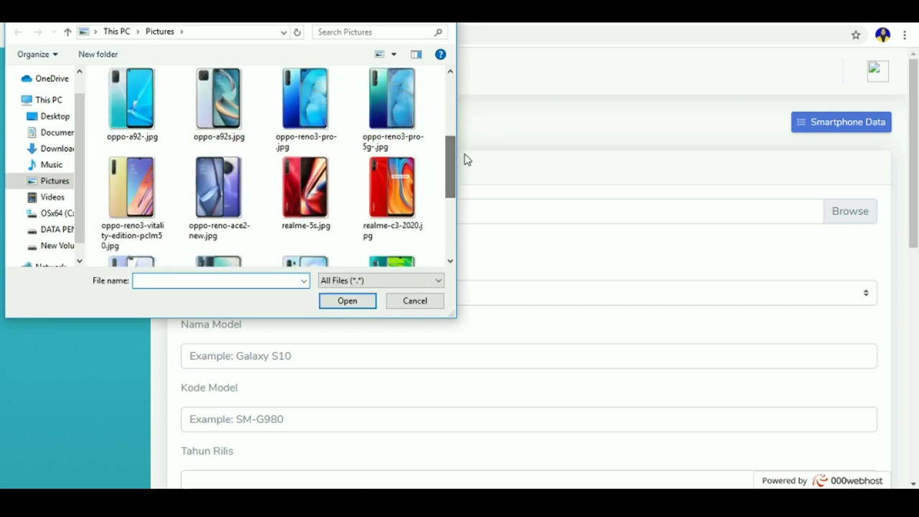
pyautogui.click(98, 185)
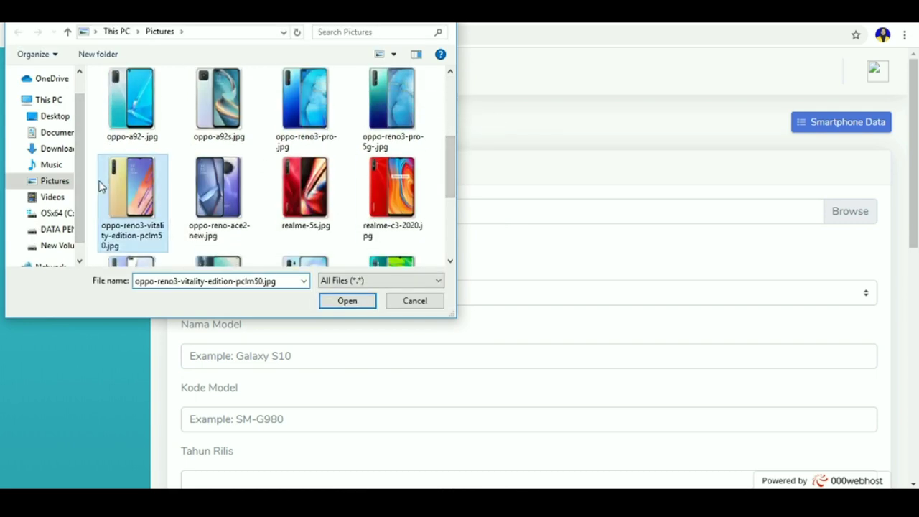
pyautogui.click(344, 302)
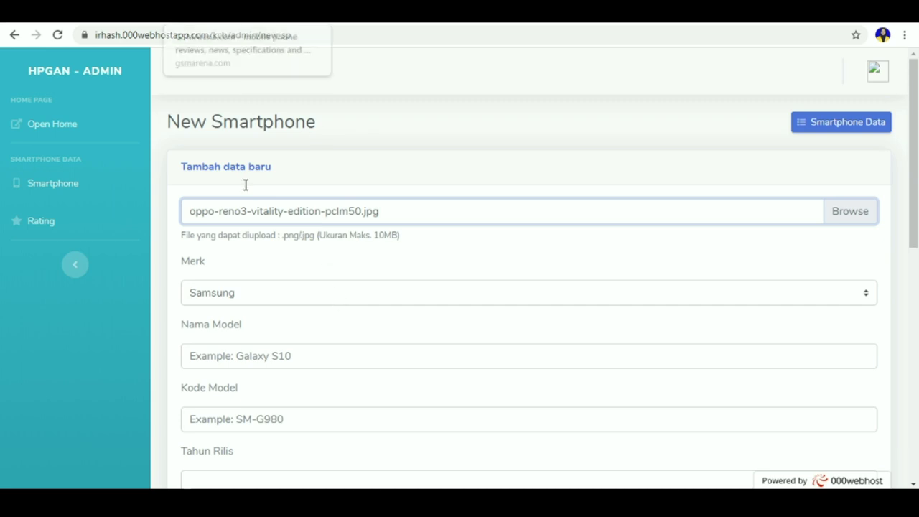
# Step: Open the Oppo Reno3 Youth specs from GSMArena's OPPO list, then return to the admin form tab
pyautogui.hotkey('alt', 'Left')
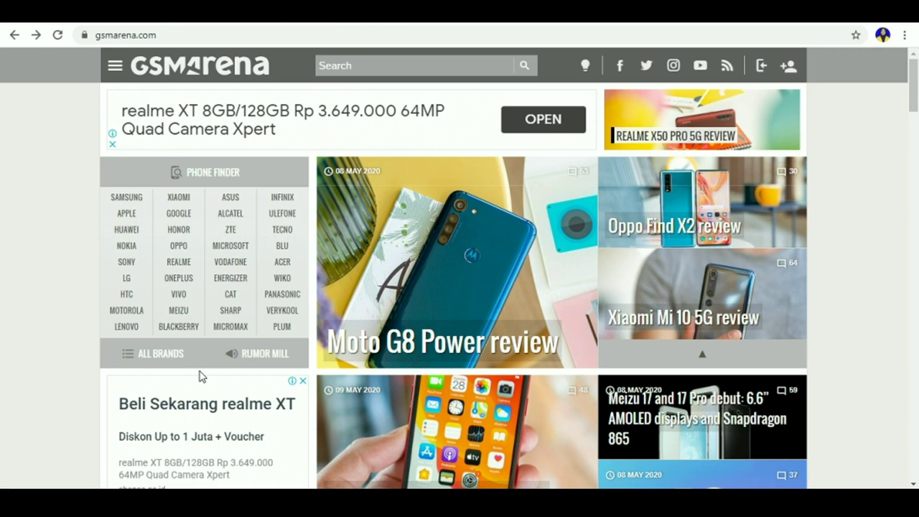
pyautogui.click(179, 248)
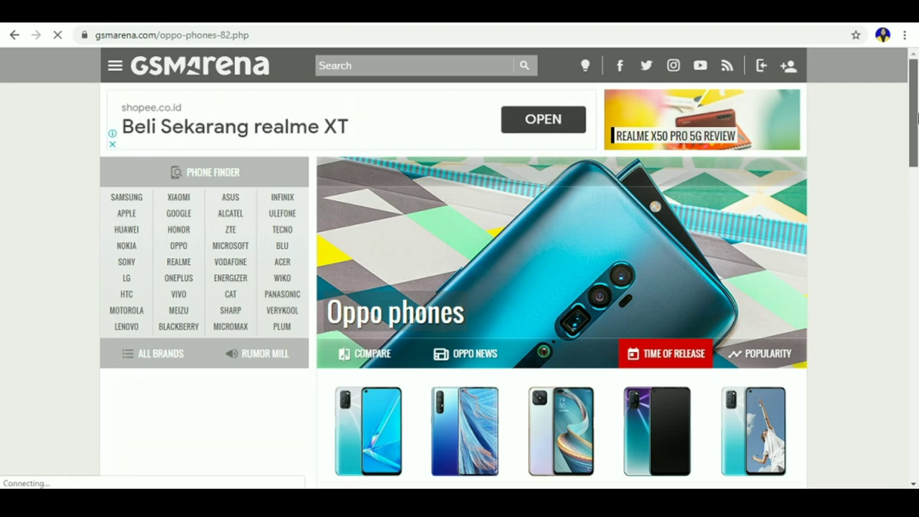
pyautogui.moveTo(917, 114); pyautogui.dragTo(912, 262)
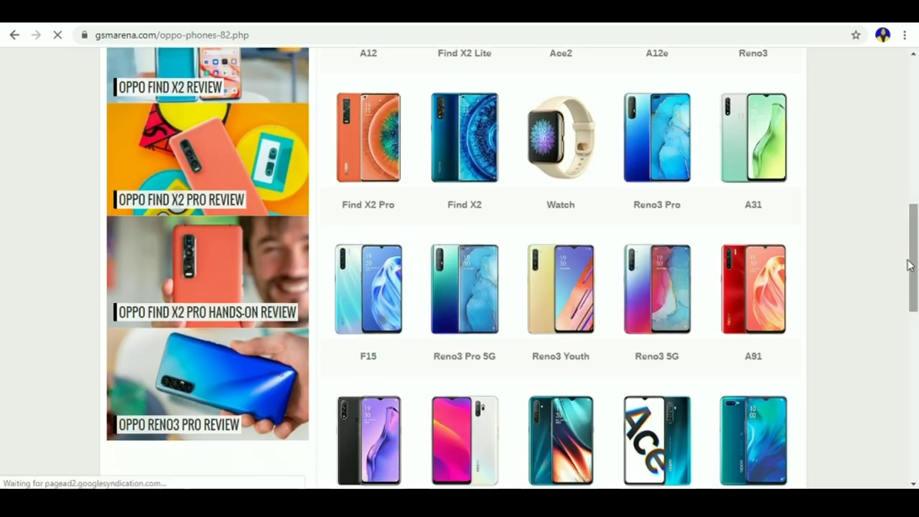
pyautogui.click(572, 361)
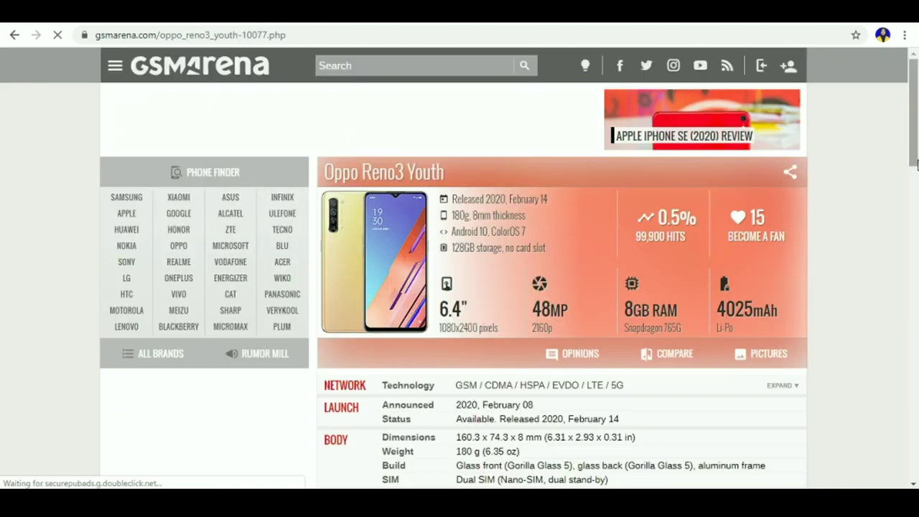
pyautogui.scroll(-4, 917, 163)
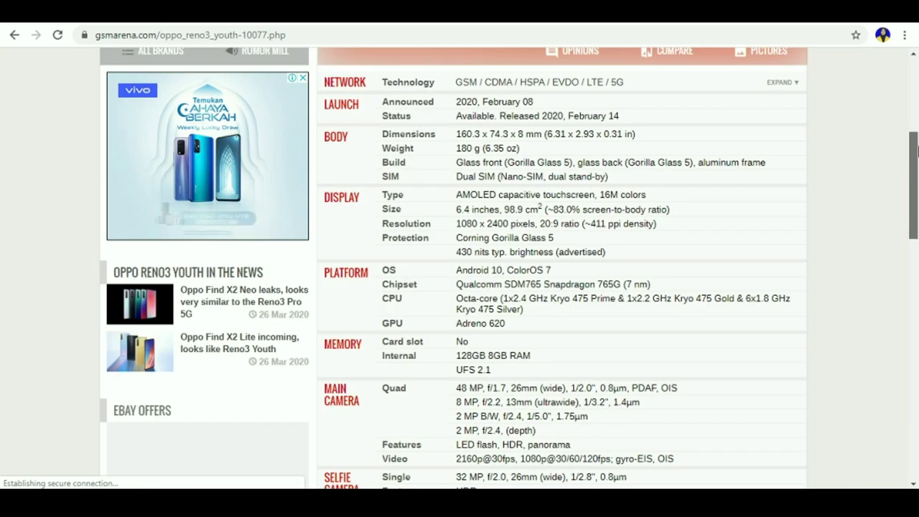
pyautogui.scroll(-1, 917, 151)
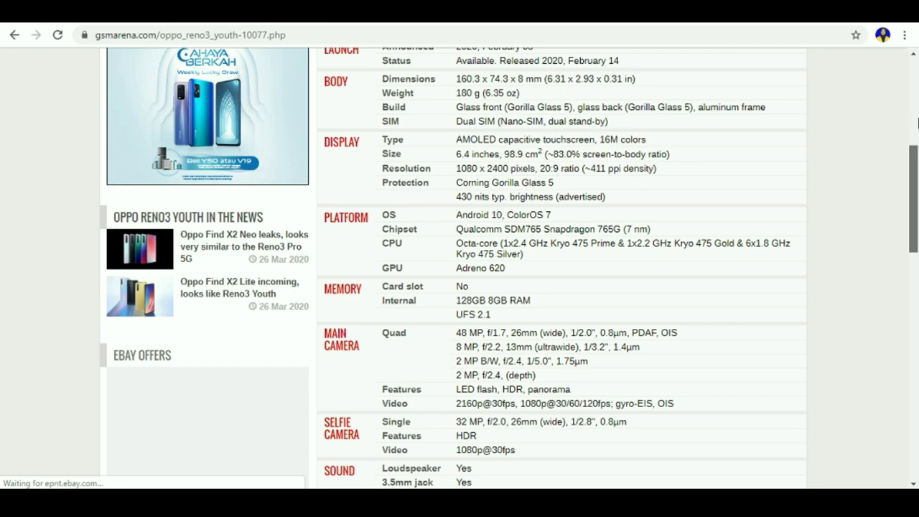
pyautogui.hotkey('ctrl', 'Tab')
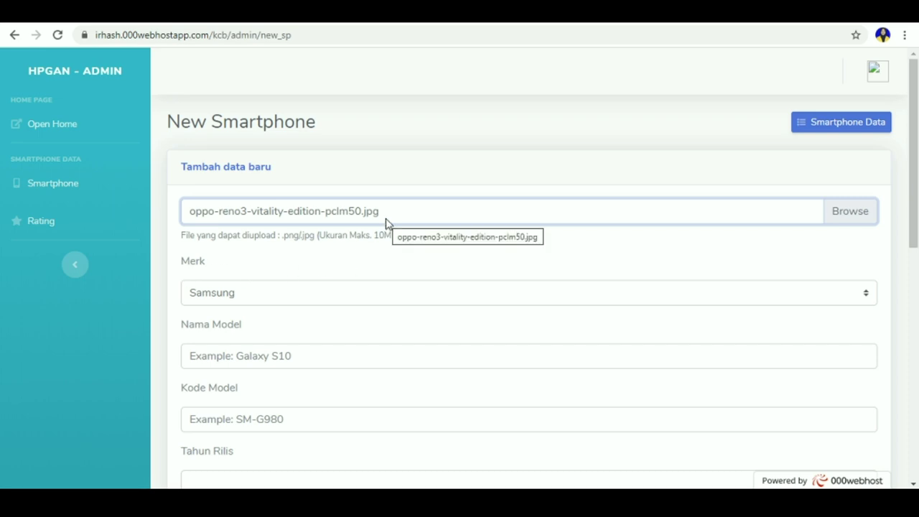
# Step: Set the brand to Oppo and the model name to 'Reno 3 Youth'
pyautogui.click(293, 298)
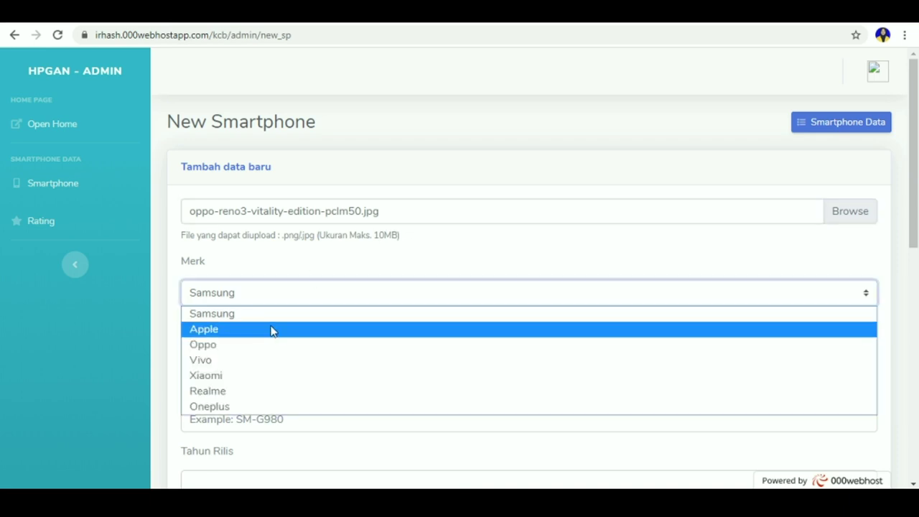
pyautogui.click(253, 345)
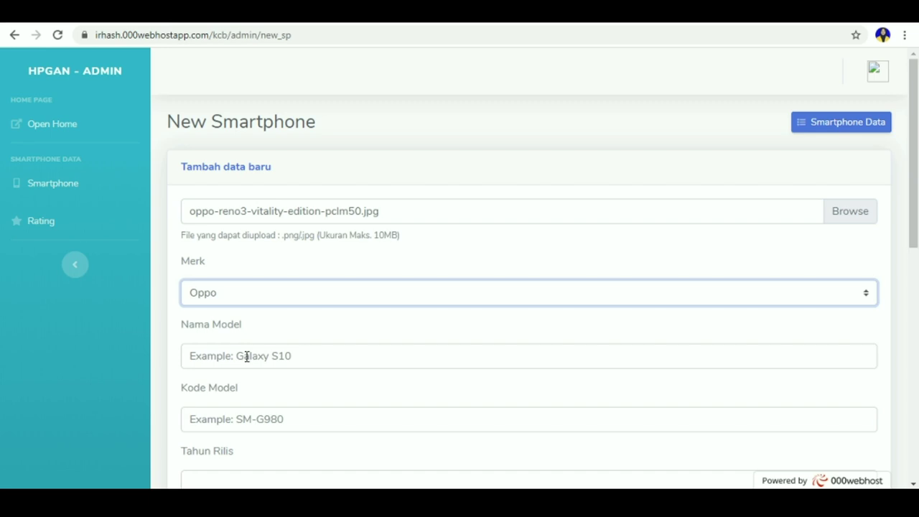
pyautogui.click(247, 356)
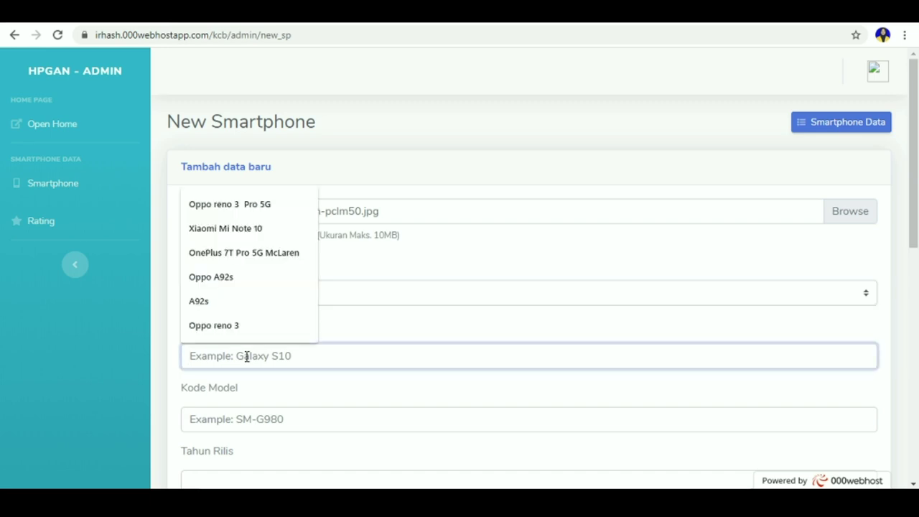
pyautogui.write('Re')
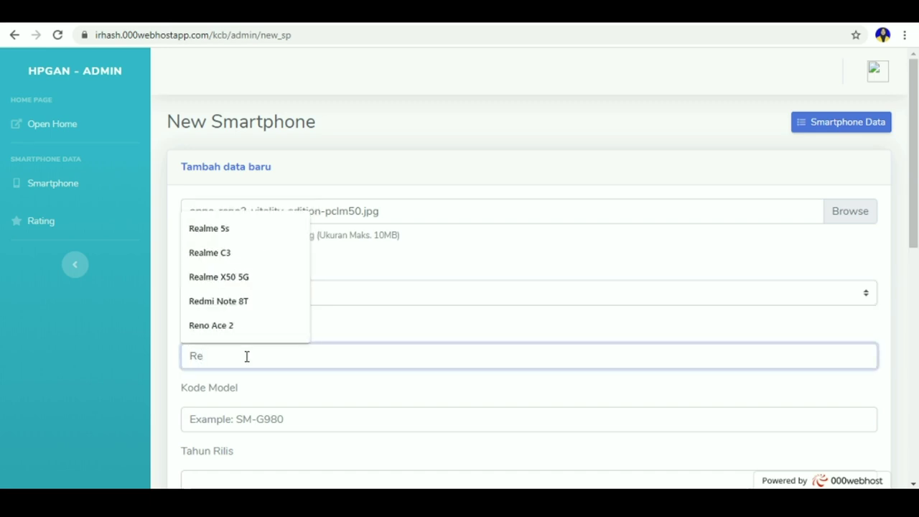
pyautogui.write('no ')
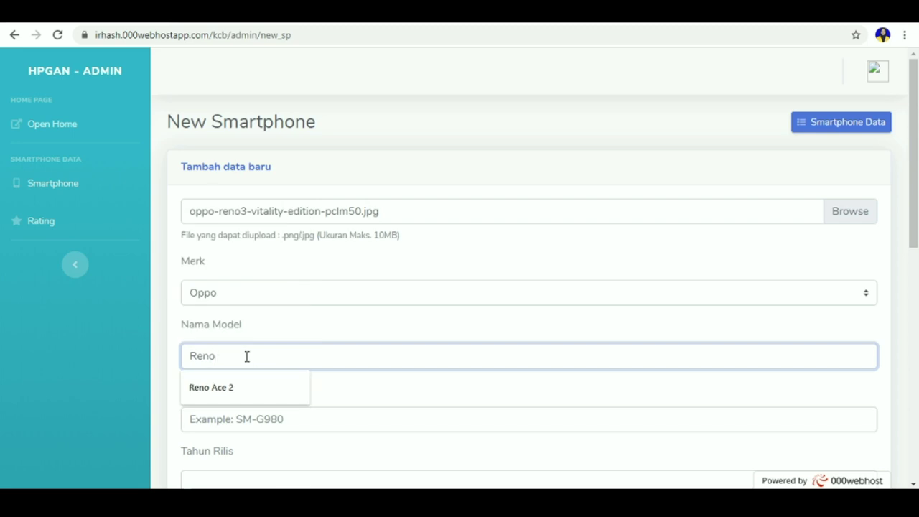
pyautogui.write('3')
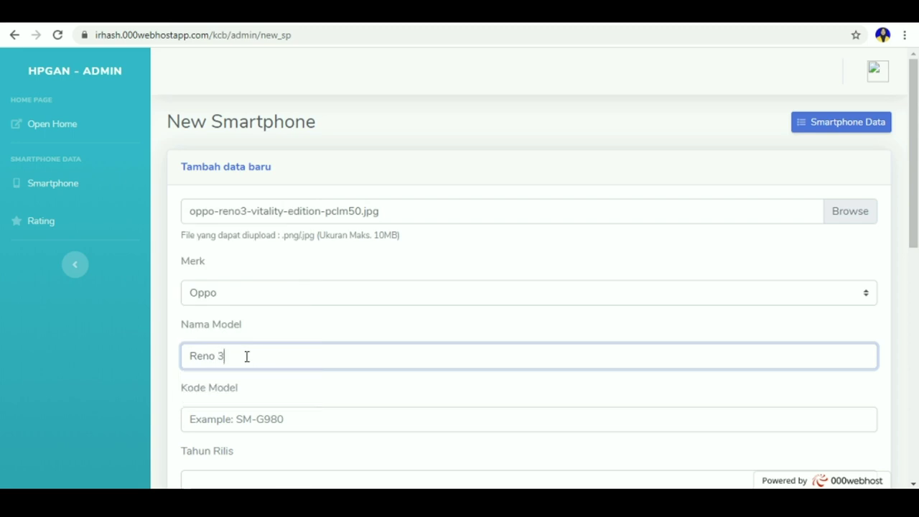
pyautogui.write(' Youth')
# Step: Enter the model code PCLM50
pyautogui.click(303, 425)
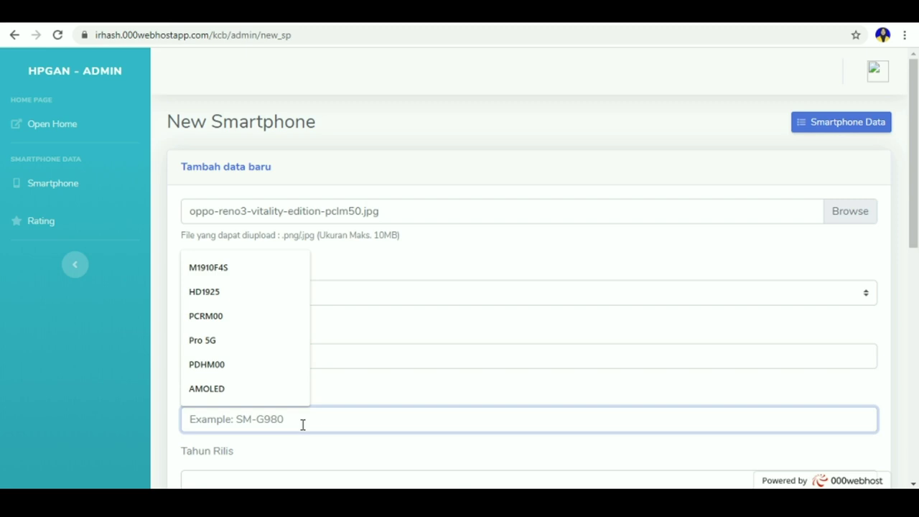
pyautogui.write('PCL')
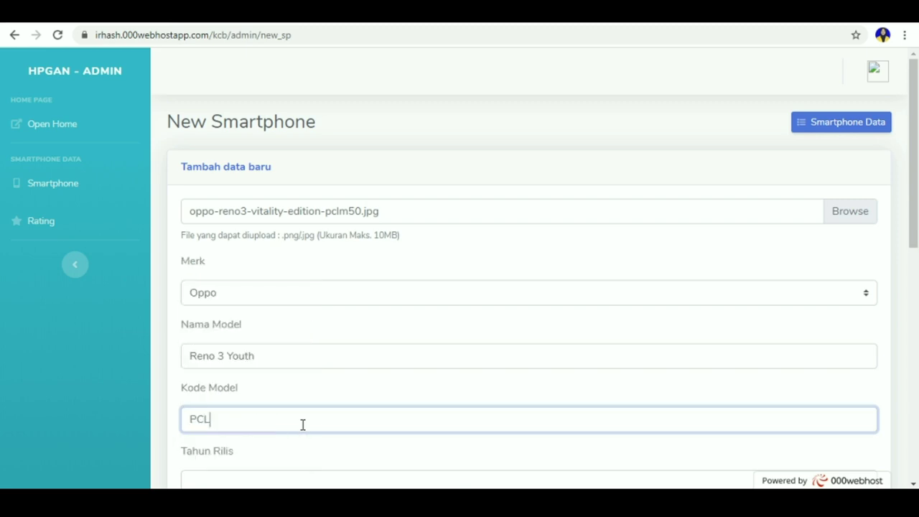
pyautogui.write('M50')
pyautogui.click(697, 355)
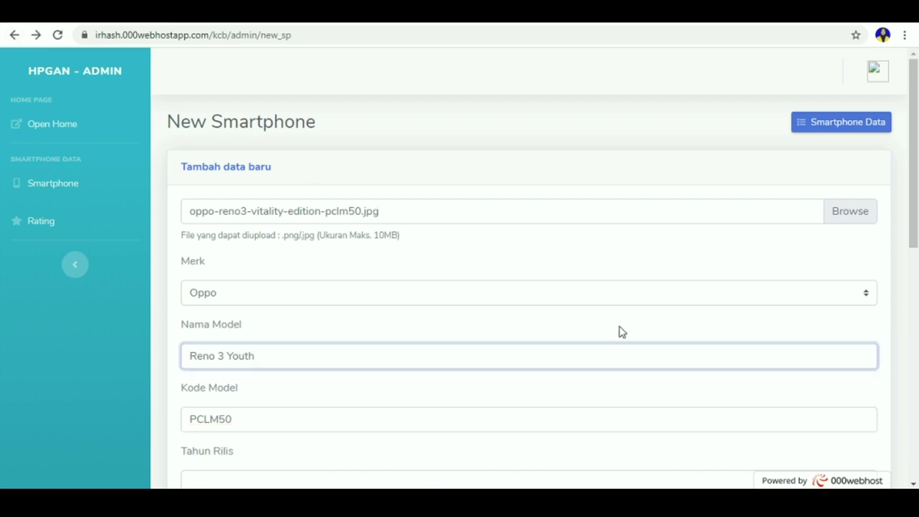
pyautogui.moveTo(913, 243); pyautogui.dragTo(914, 325)
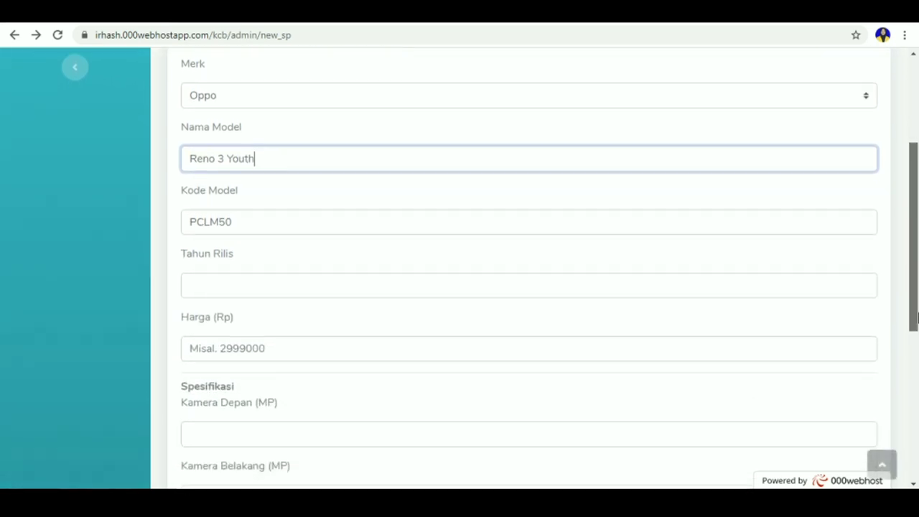
# Step: Enter 2020 as Tahun Rilis and 4550000 as Harga (Rp)
pyautogui.click(554, 285)
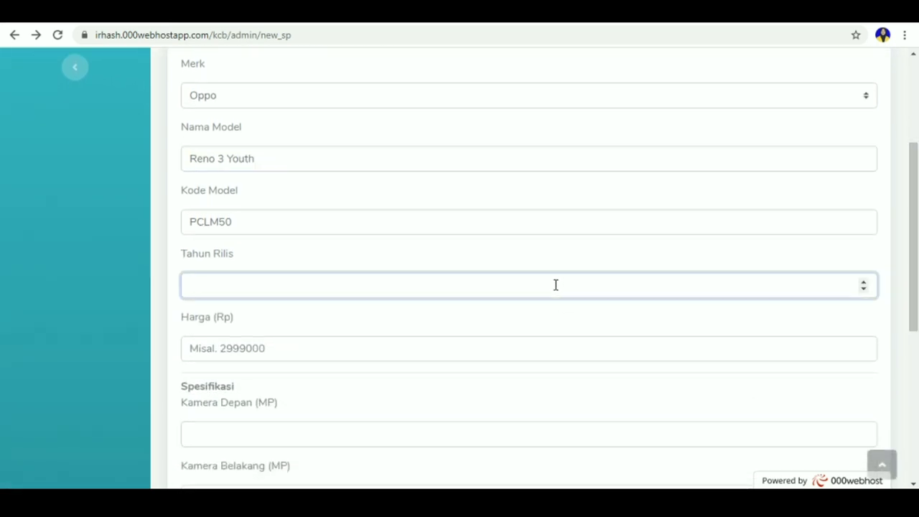
pyautogui.write('2020')
pyautogui.click(336, 349)
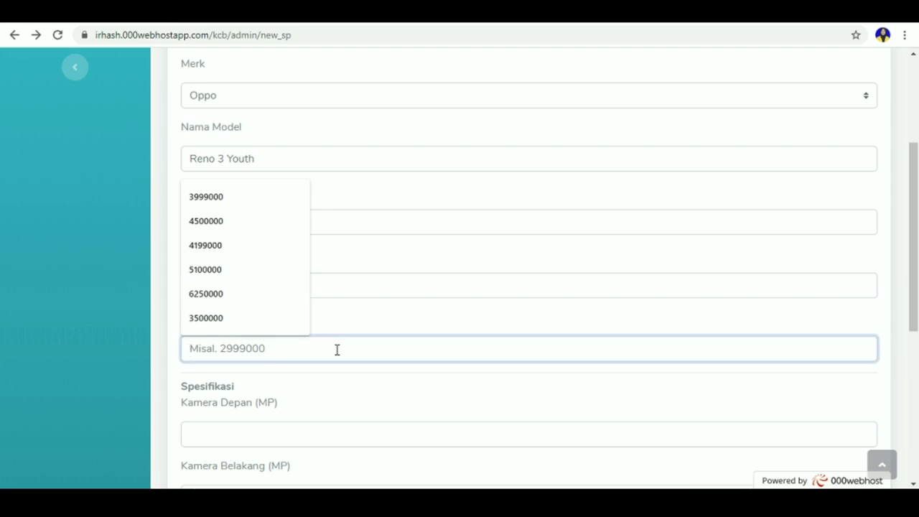
pyautogui.write('4')
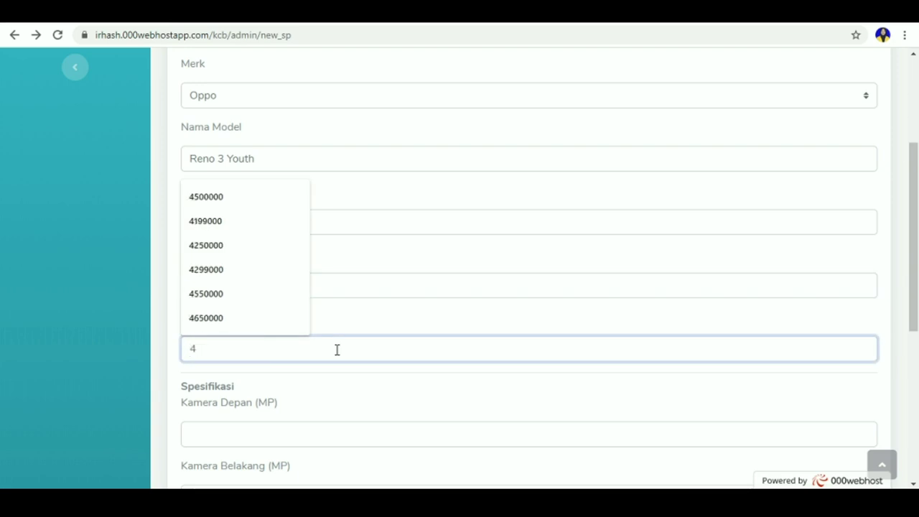
pyautogui.write('5500')
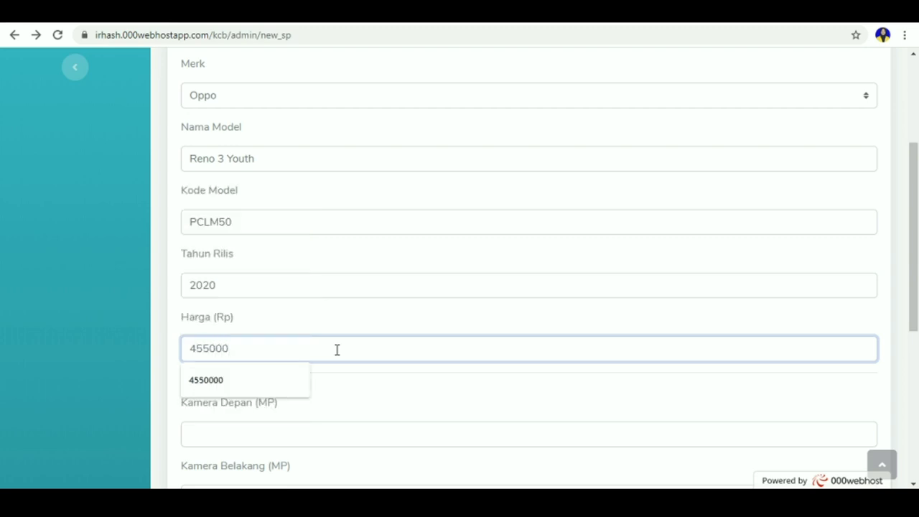
pyautogui.write('0')
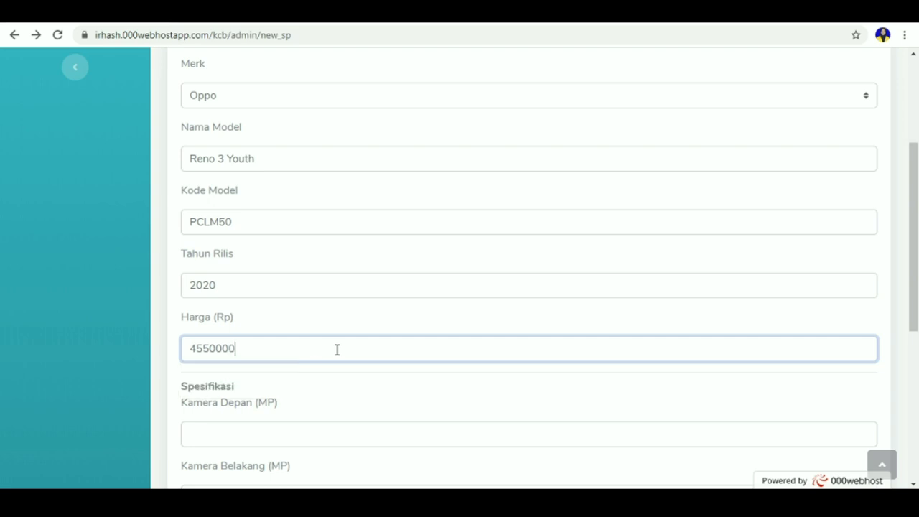
# Step: Enter a 32 MP front camera, 48 MP rear camera and 6.4-inch screen
pyautogui.click(272, 435)
pyautogui.scroll(-2, 917, 287)
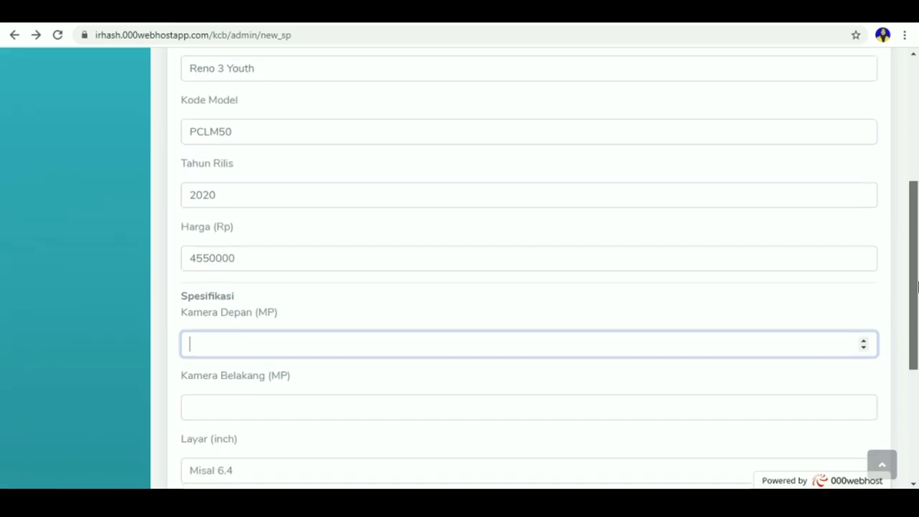
pyautogui.moveTo(918, 287); pyautogui.dragTo(914, 314)
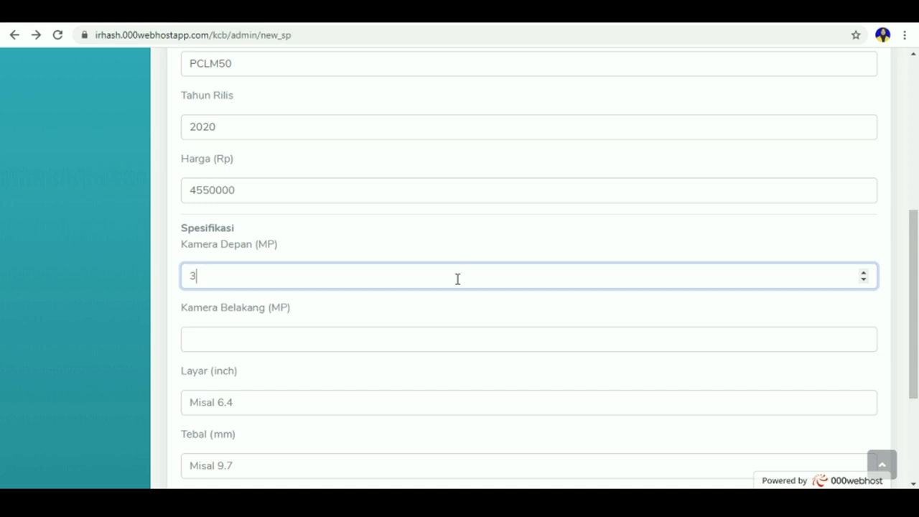
pyautogui.click(300, 339)
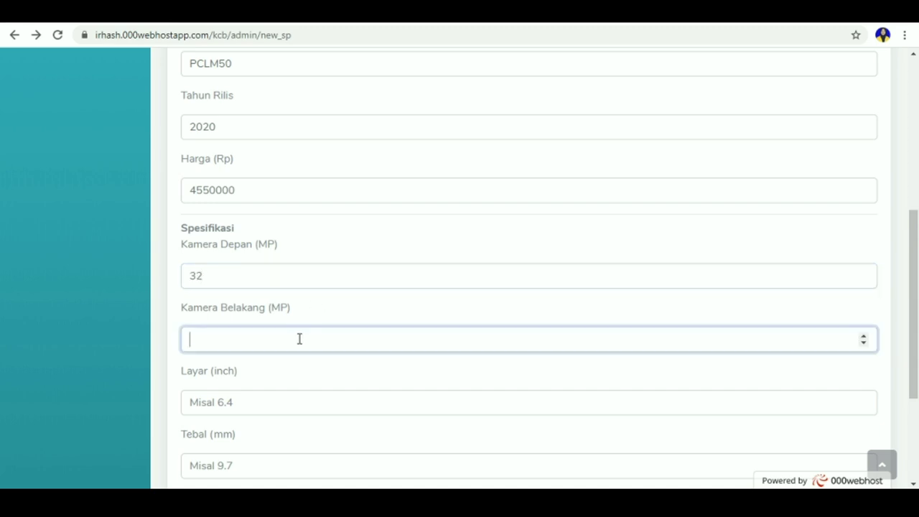
pyautogui.click(281, 402)
pyautogui.write('6')
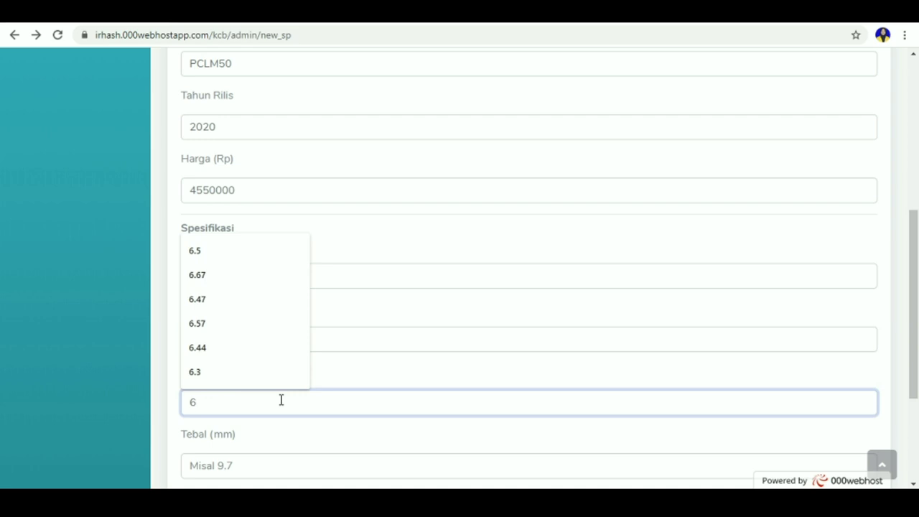
pyautogui.write('.4')
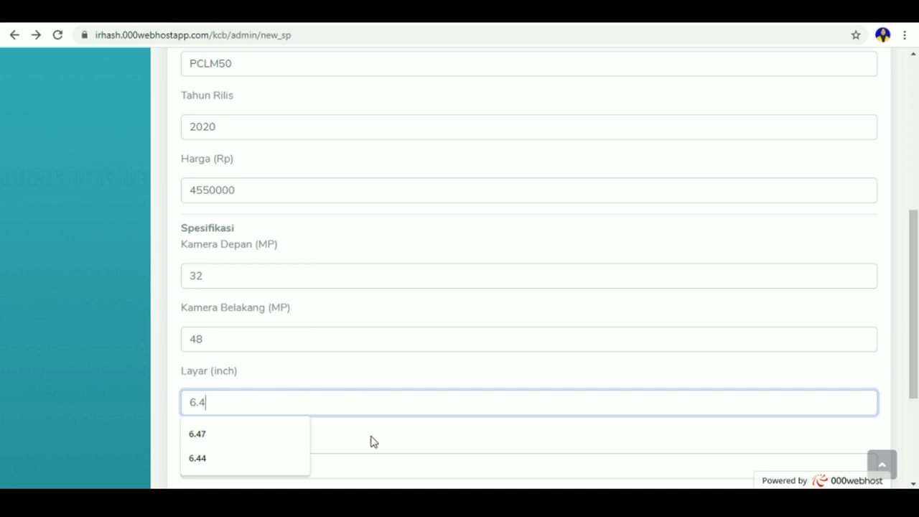
# Step: Enter thickness 8 mm and weight 180 g
pyautogui.click(370, 459)
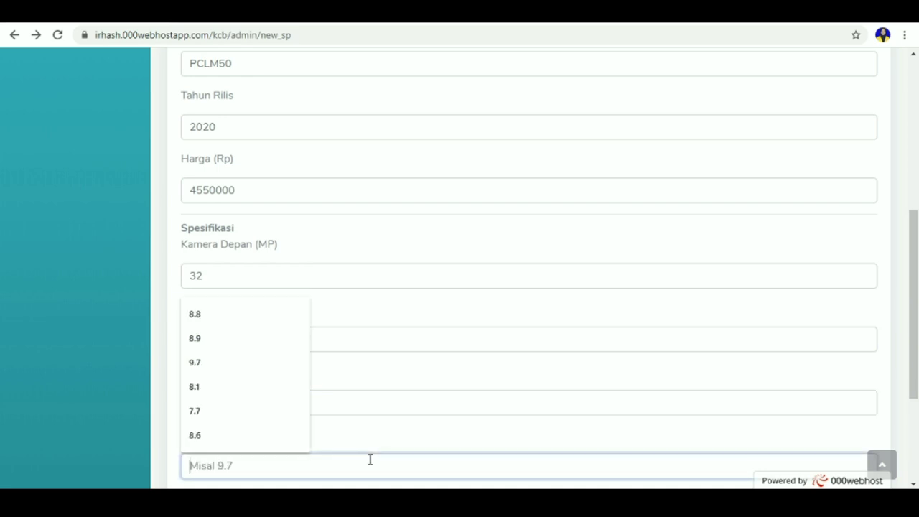
pyautogui.write('8')
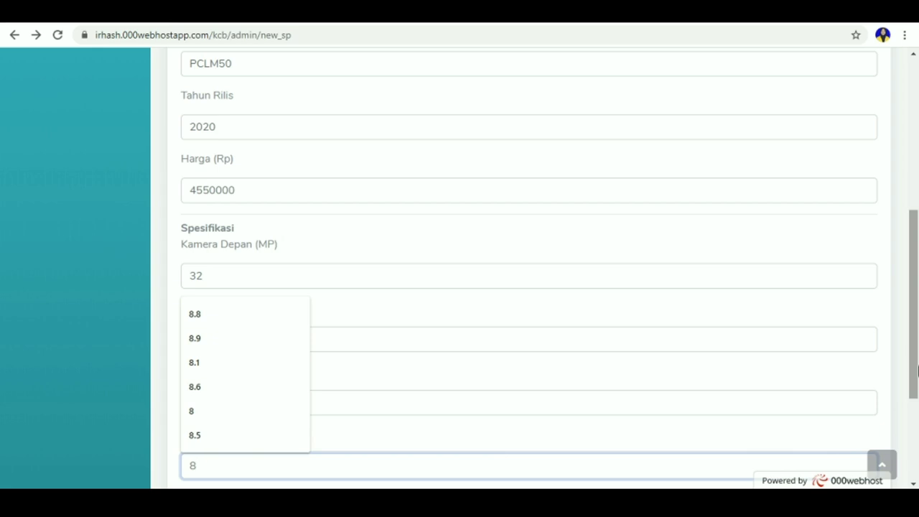
pyautogui.scroll(-3, 915, 357)
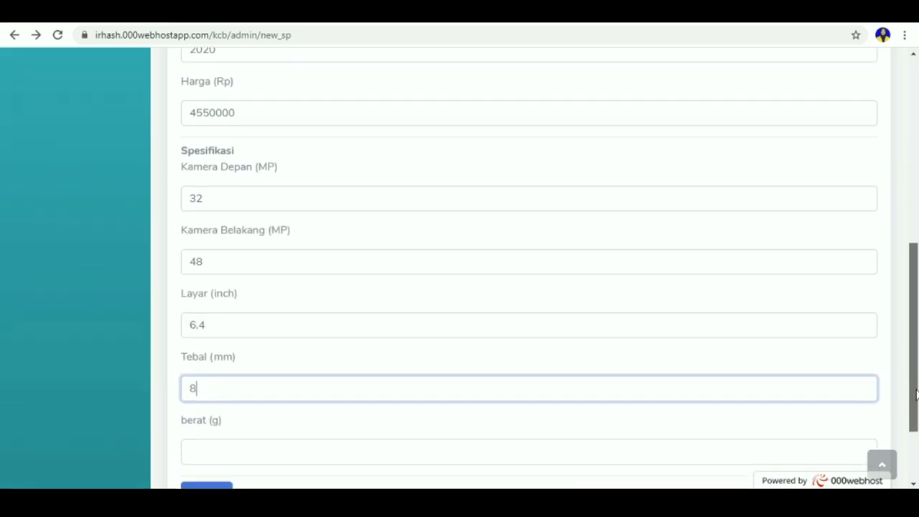
pyautogui.click(735, 379)
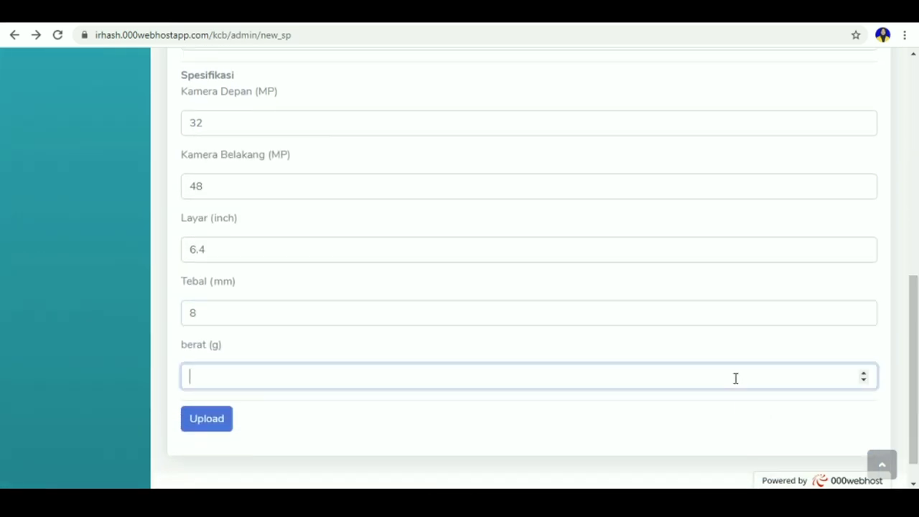
pyautogui.write('180')
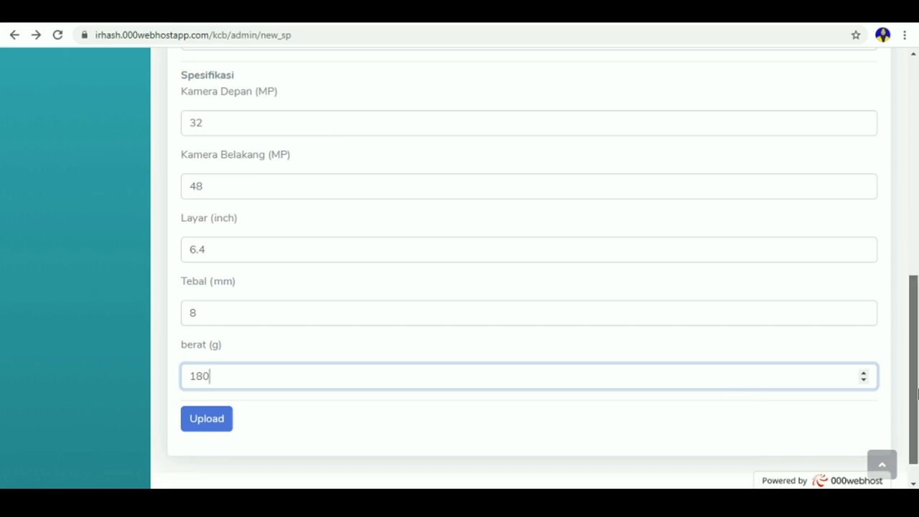
pyautogui.moveTo(917, 391); pyautogui.dragTo(917, 429)
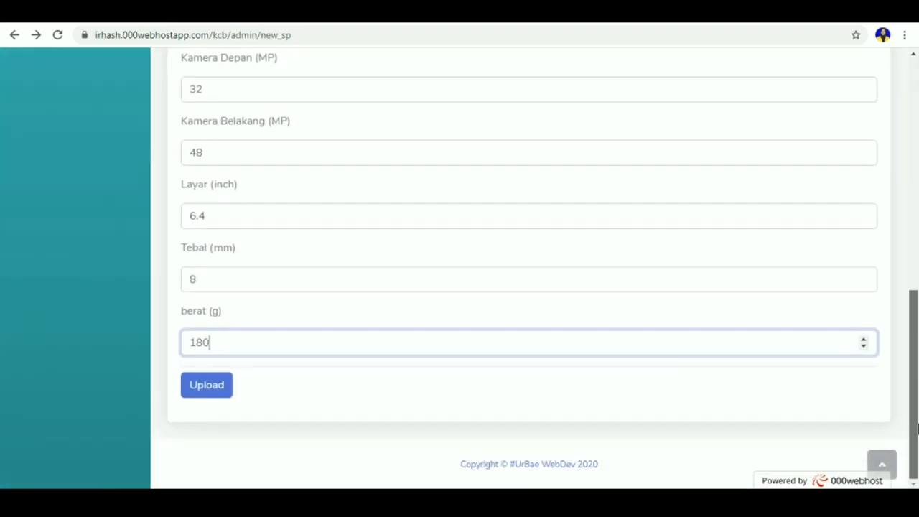
# Step: Upload the new Oppo Reno 3 Youth smartphone entry
pyautogui.click(225, 391)
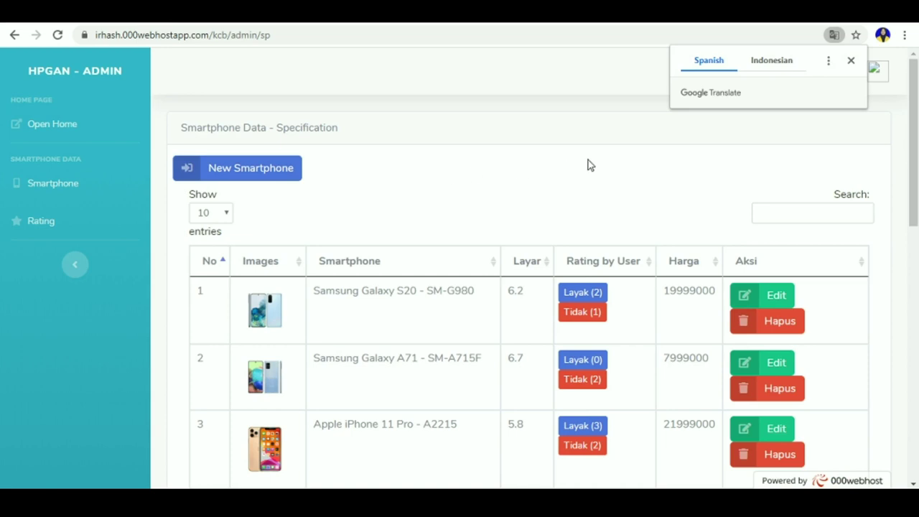
pyautogui.click(918, 127)
pyautogui.moveTo(918, 127); pyautogui.dragTo(914, 148)
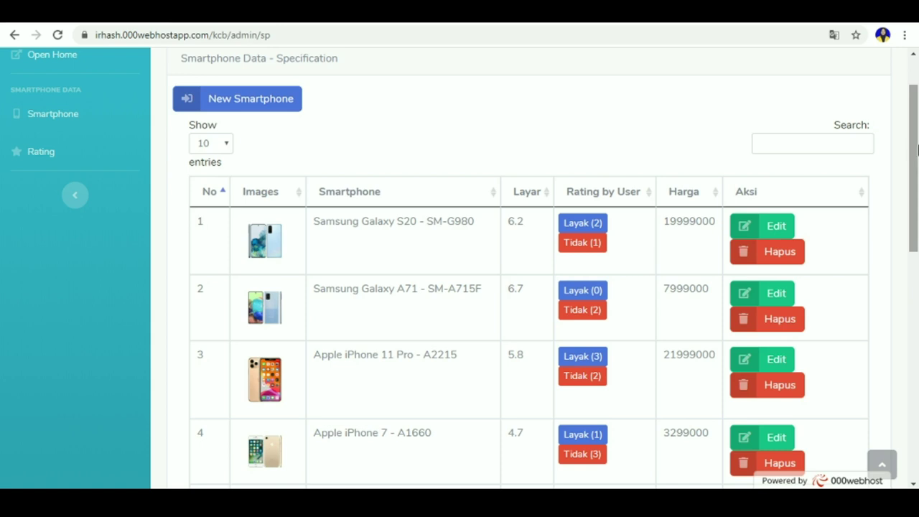
pyautogui.moveTo(917, 149); pyautogui.dragTo(917, 388)
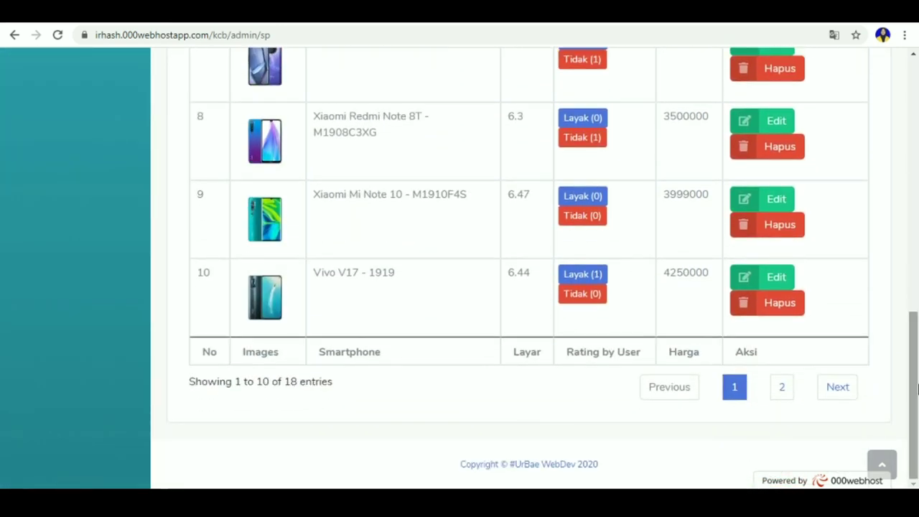
# Step: Check page 2 of the list for entry 18, Oppo Reno 3 Youth - PCLM50, priced 4550000
pyautogui.click(849, 394)
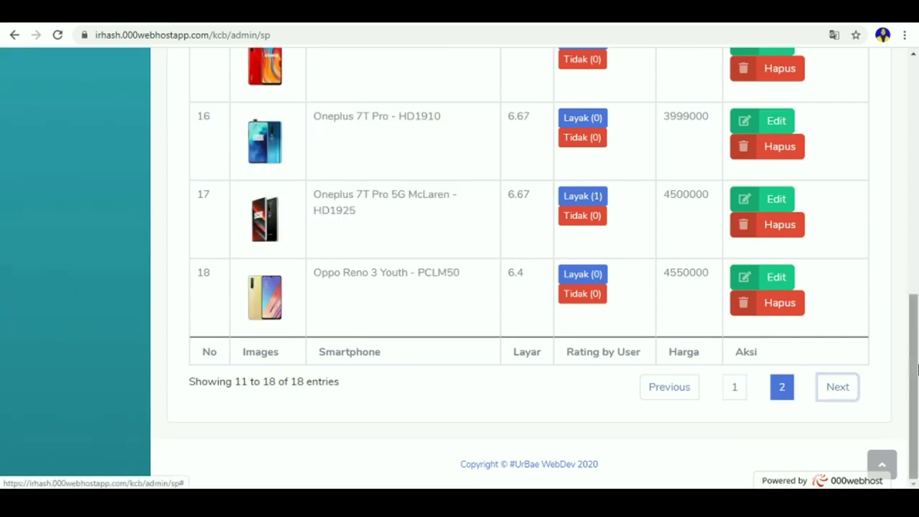
pyautogui.moveTo(918, 369); pyautogui.dragTo(918, 355)
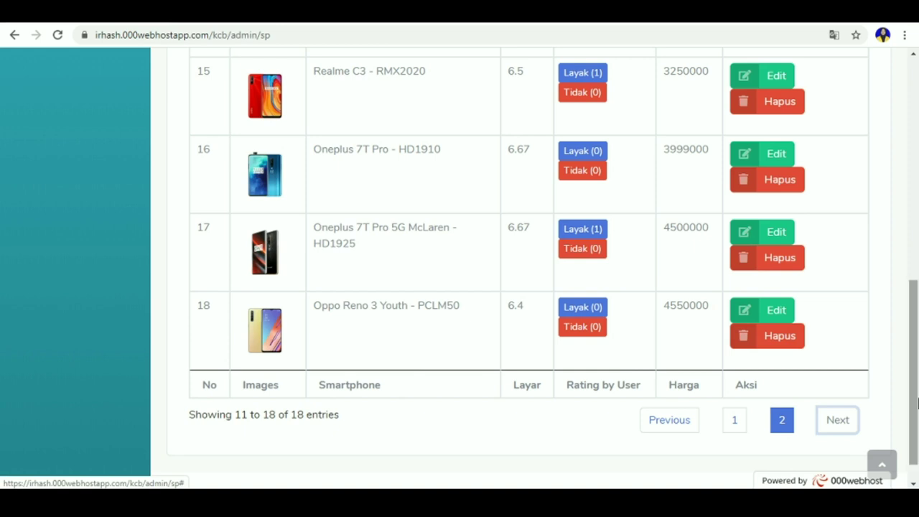
pyautogui.moveTo(918, 403); pyautogui.dragTo(917, 207)
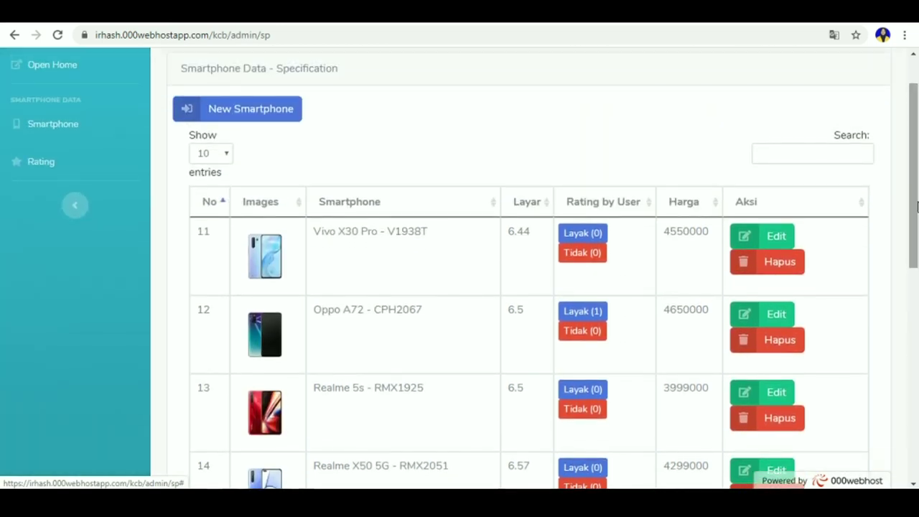
# Step: Edit the Vivo X30 Pro (V1938T), changing Tebal (mm) from 9 to 9.7, and save with Simpan
pyautogui.click(737, 239)
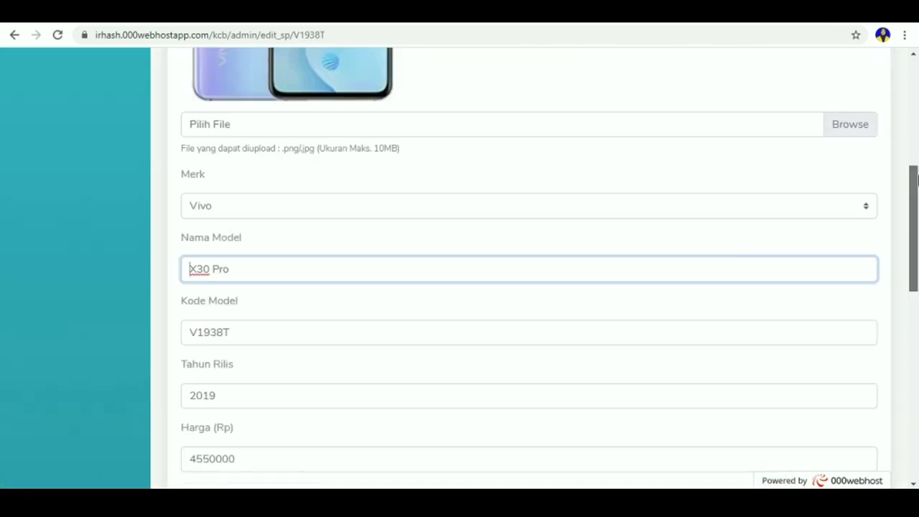
pyautogui.moveTo(917, 179); pyautogui.dragTo(917, 83)
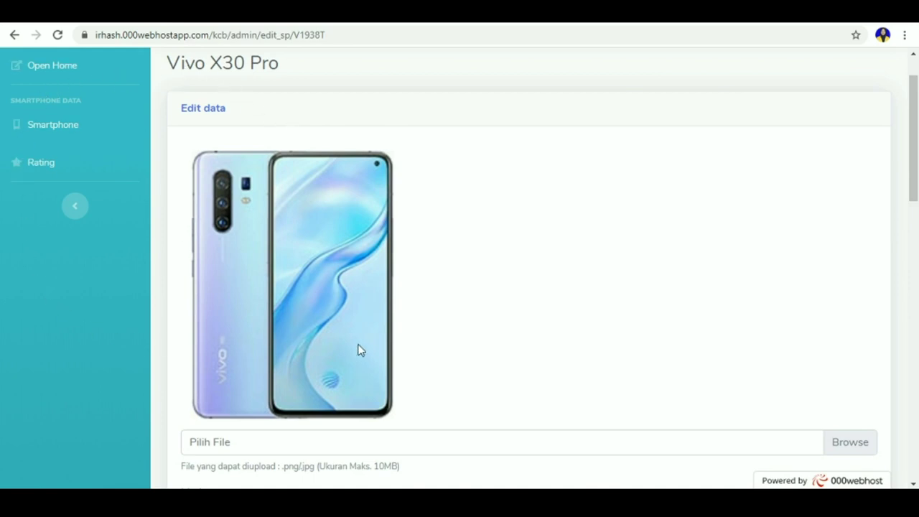
pyautogui.moveTo(915, 185); pyautogui.dragTo(917, 447)
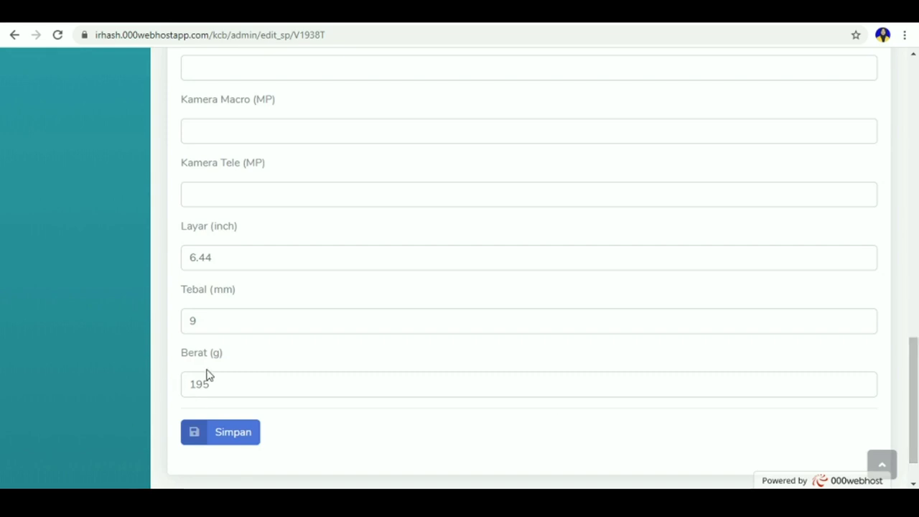
pyautogui.click(204, 325)
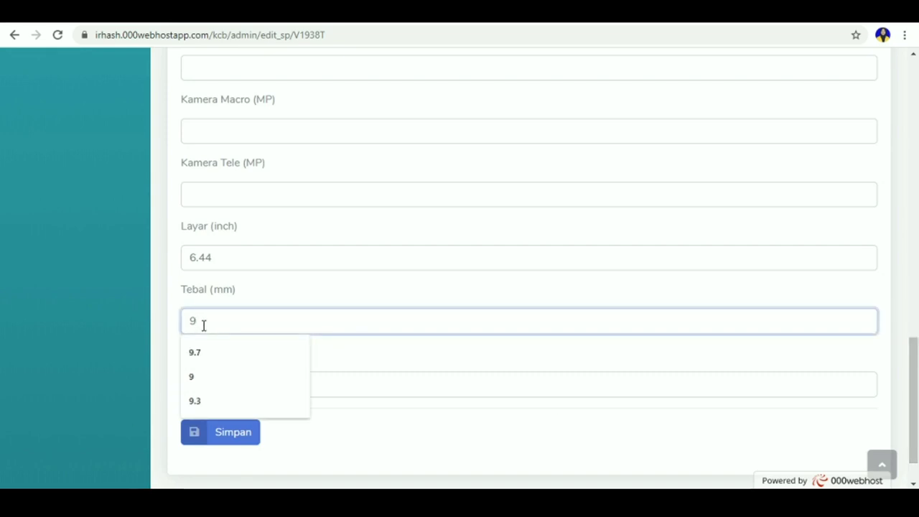
pyautogui.click(199, 351)
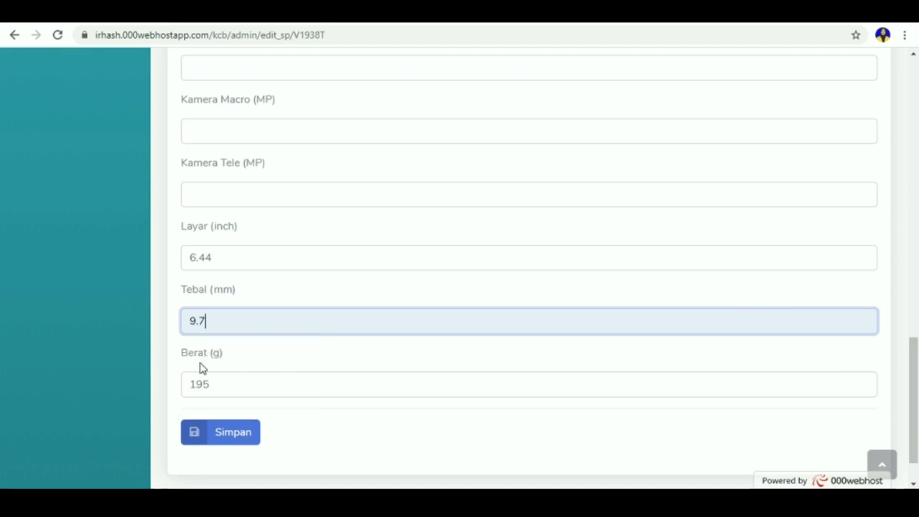
pyautogui.click(195, 434)
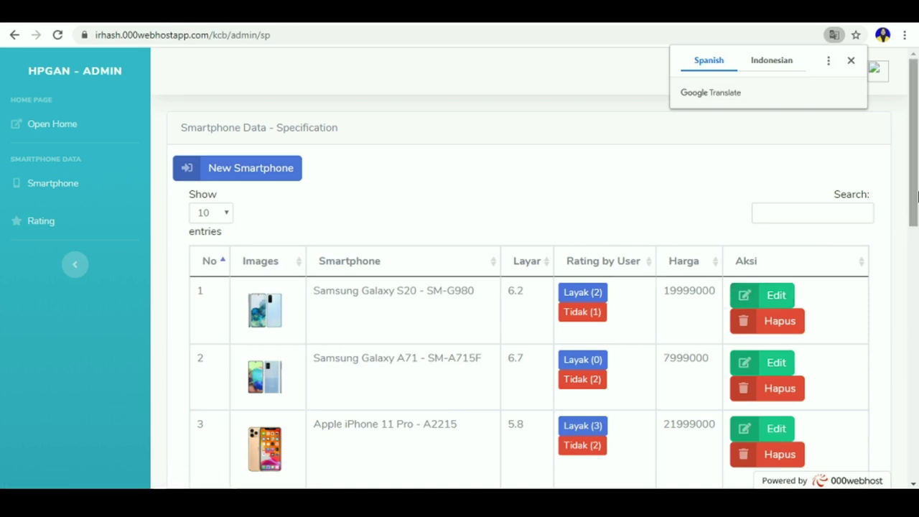
pyautogui.moveTo(915, 200); pyautogui.dragTo(916, 281)
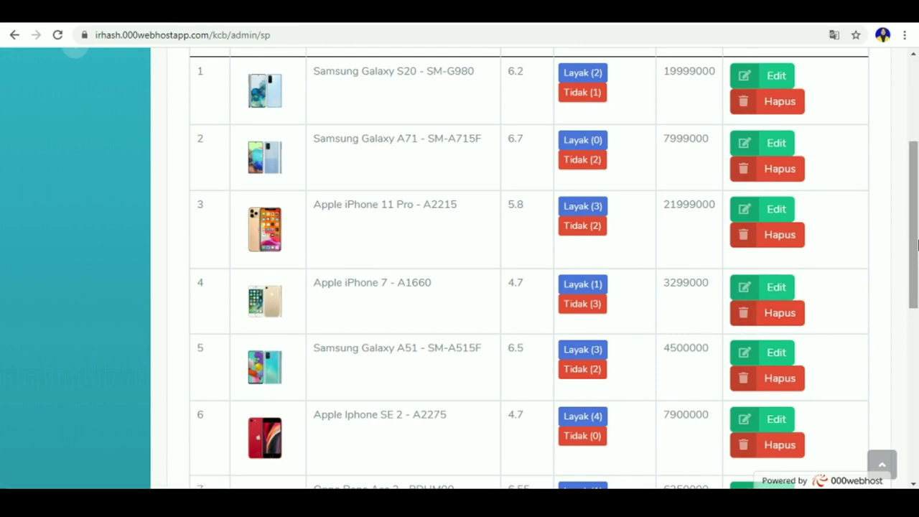
# Step: Delete the Vivo V17 entry with its Hapus button
pyautogui.moveTo(916, 243); pyautogui.dragTo(909, 382)
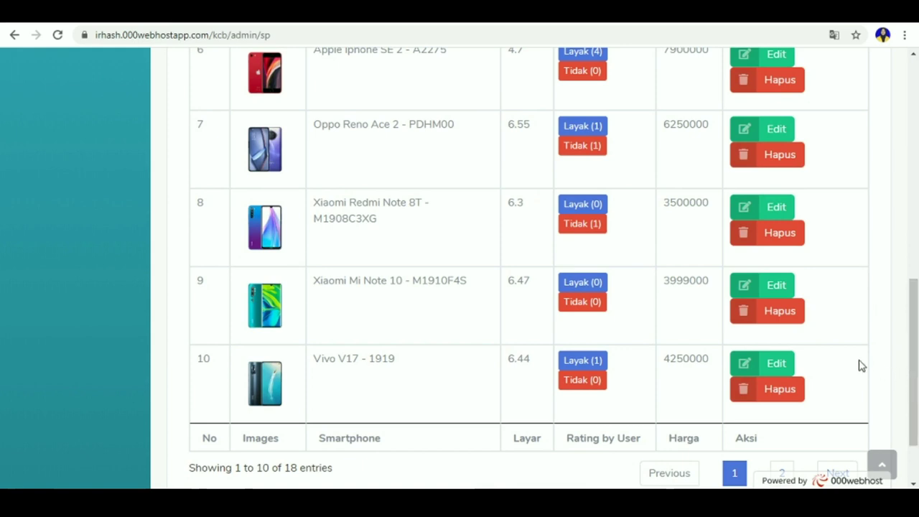
pyautogui.click(726, 467)
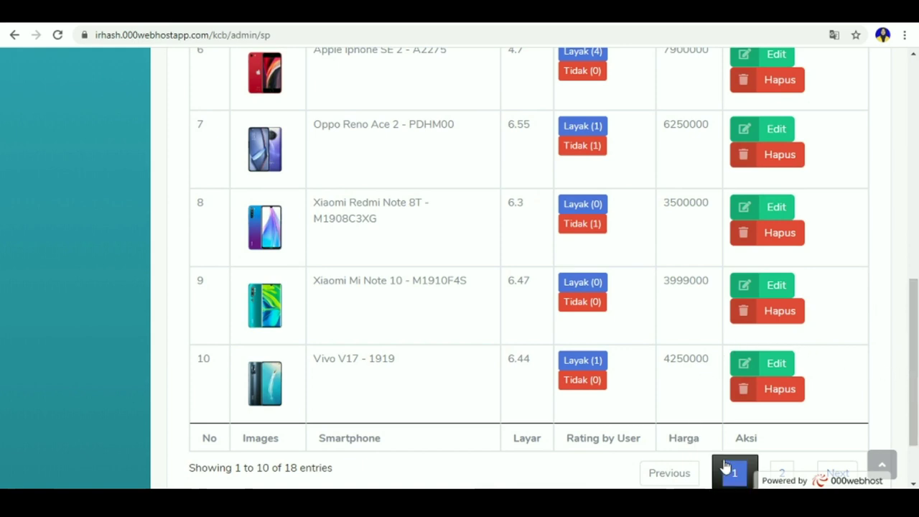
pyautogui.click(745, 393)
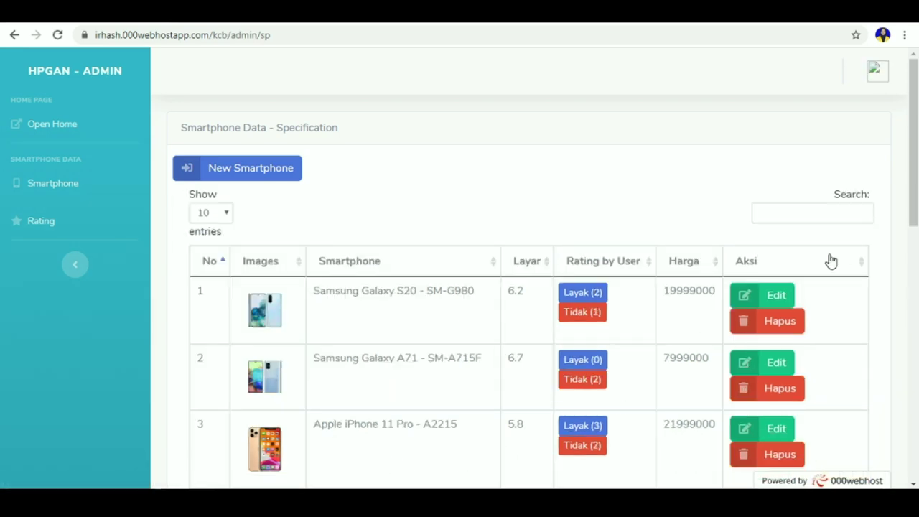
# Step: Show the list's second page to confirm entries 11–17, ending with Oppo Reno 3 Youth
pyautogui.moveTo(914, 85); pyautogui.dragTo(917, 329)
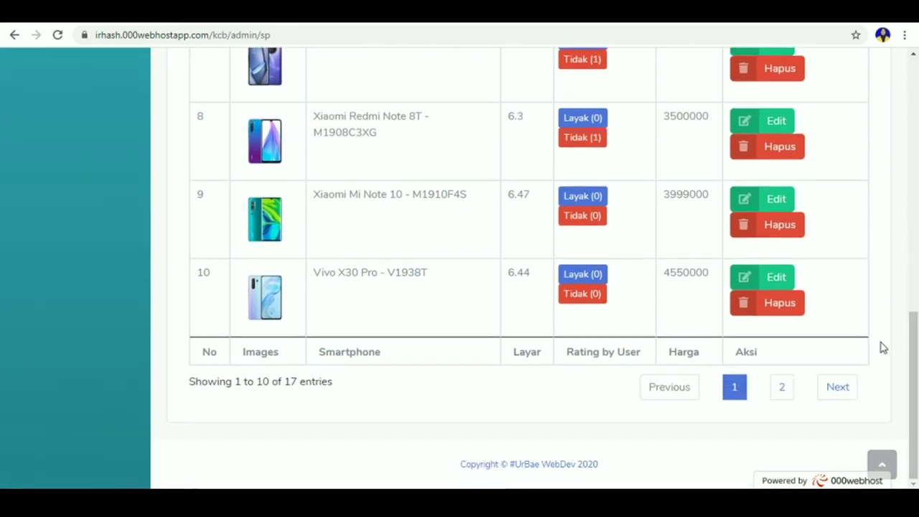
pyautogui.click(833, 389)
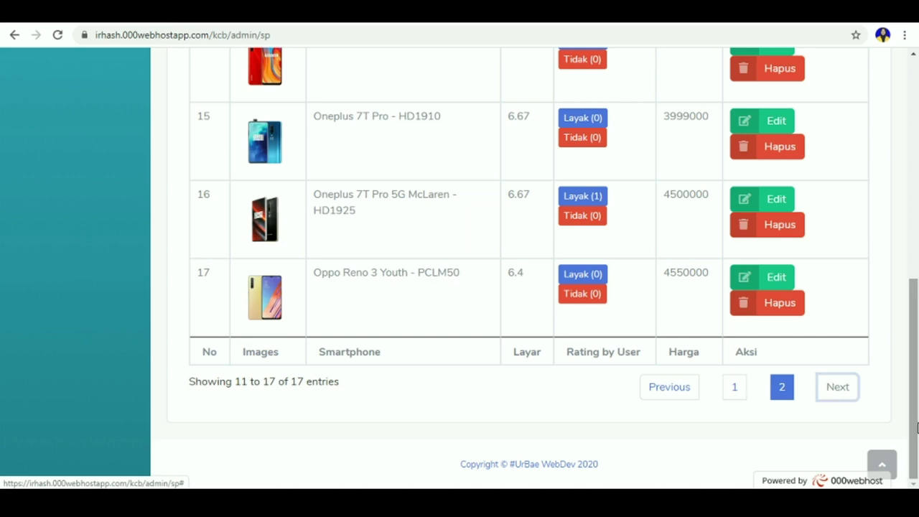
pyautogui.moveTo(917, 428); pyautogui.dragTo(917, 390)
pyautogui.scroll(2, 909, 246)
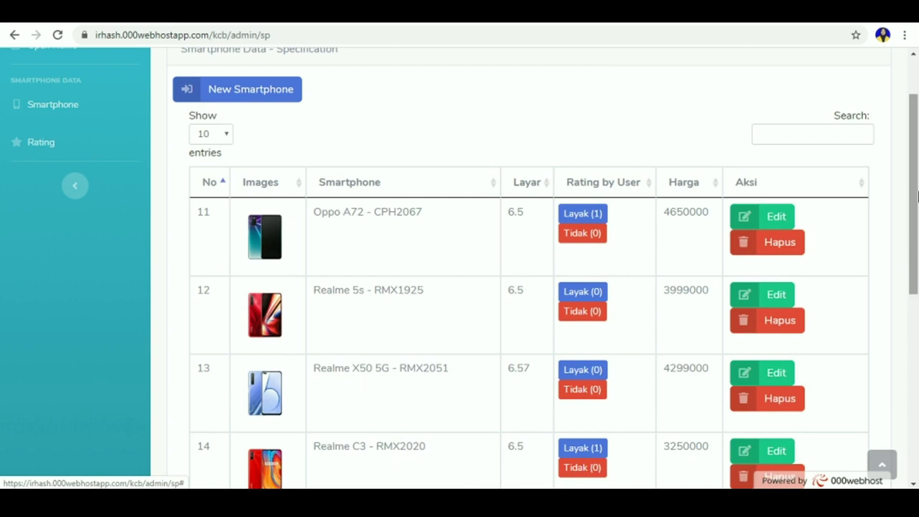
# Step: Glance at the AI phone-picker results tab, then return to the hpGan home page
pyautogui.scroll(2, 912, 137)
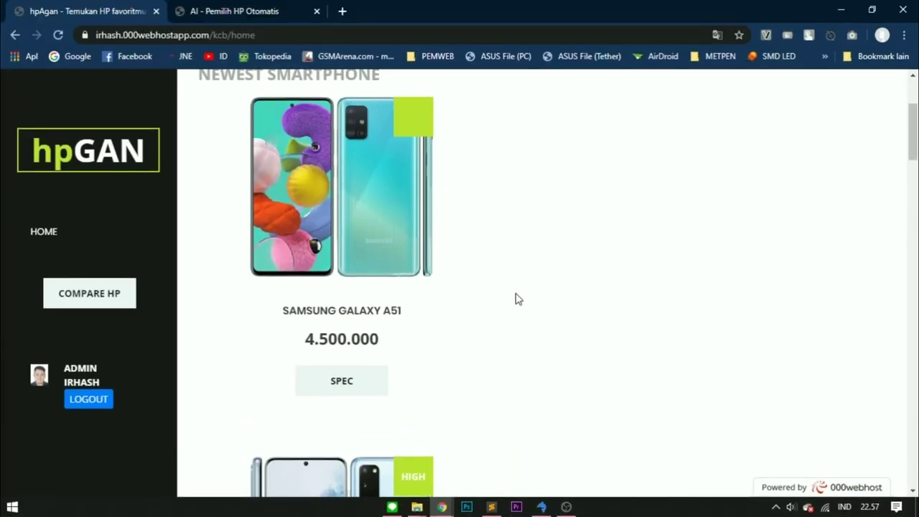
pyautogui.scroll(1, 518, 299)
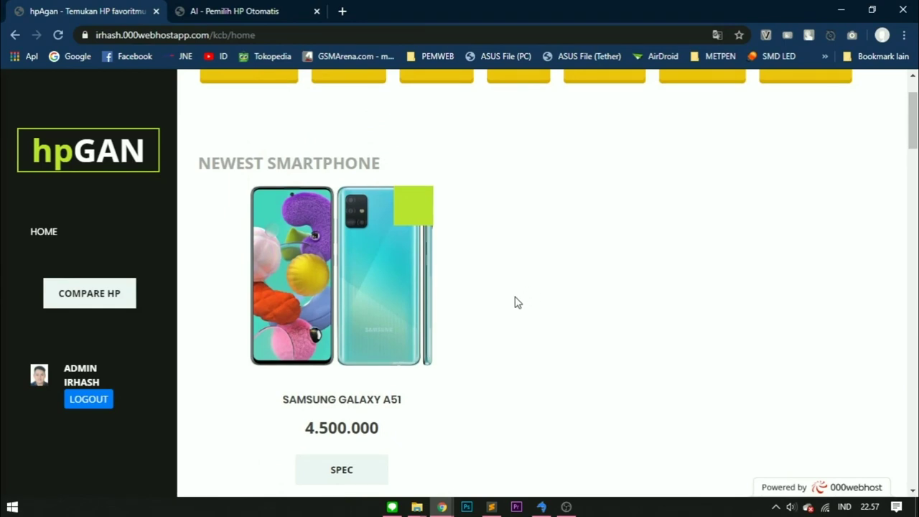
pyautogui.scroll(1, 518, 298)
pyautogui.click(282, 9)
pyautogui.scroll(5, 282, 80)
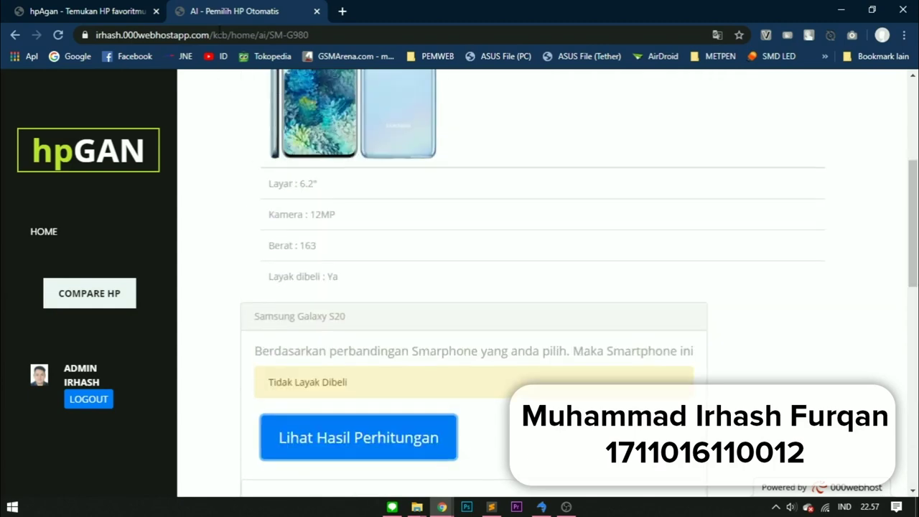
pyautogui.click(92, 8)
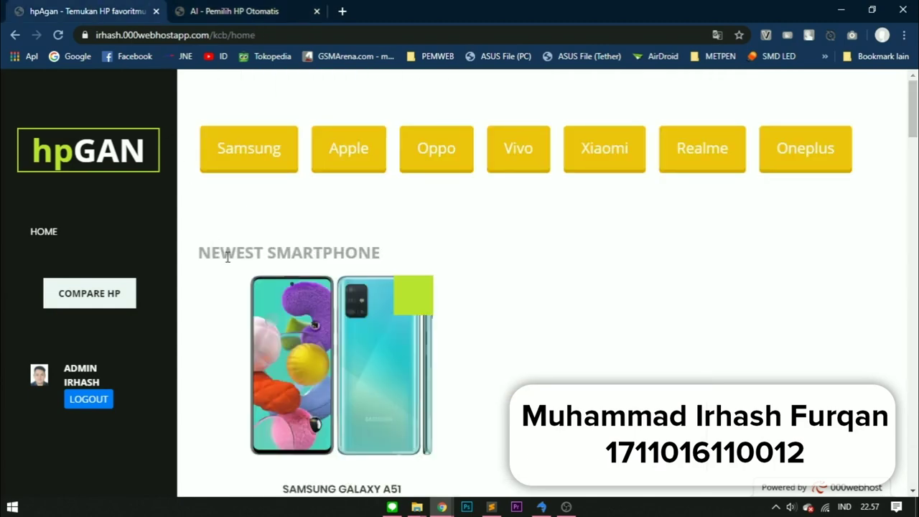
# Step: Open the admin dashboard in a new tab, showing 17 smartphones and 43 ratings
pyautogui.scroll(-3, 226, 257)
pyautogui.scroll(3, 226, 256)
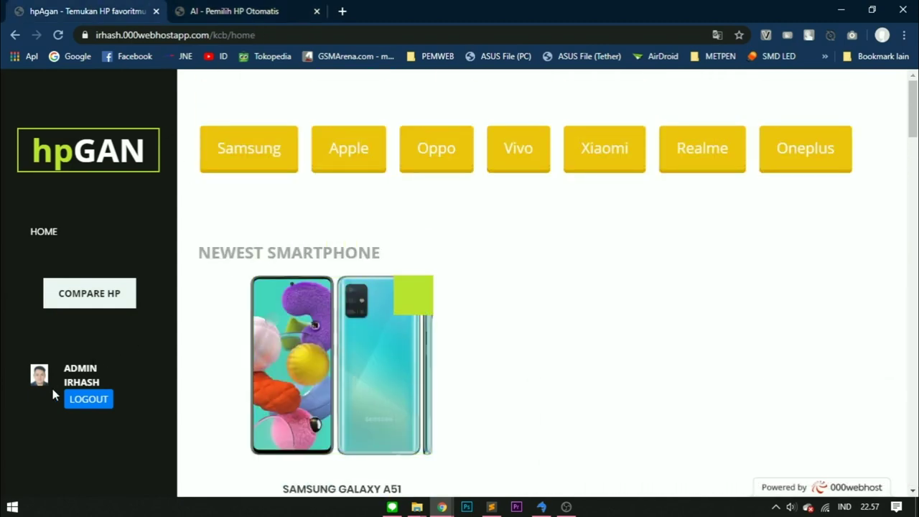
pyautogui.middleClick(40, 375)
pyautogui.click(425, 10)
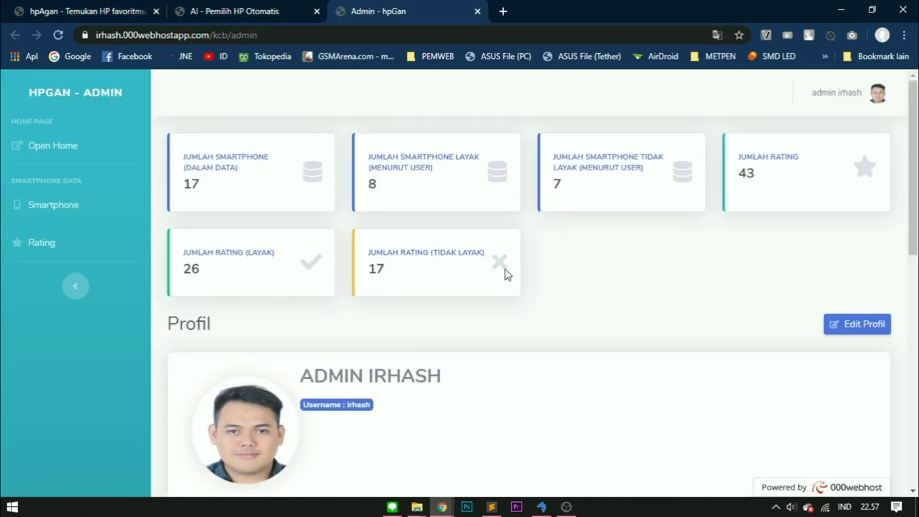
pyautogui.moveTo(478, 256); pyautogui.dragTo(418, 253)
pyautogui.click(459, 264)
pyautogui.moveTo(486, 257); pyautogui.dragTo(388, 271)
pyautogui.click(446, 270)
pyautogui.click(258, 273)
pyautogui.moveTo(258, 273); pyautogui.dragTo(195, 258)
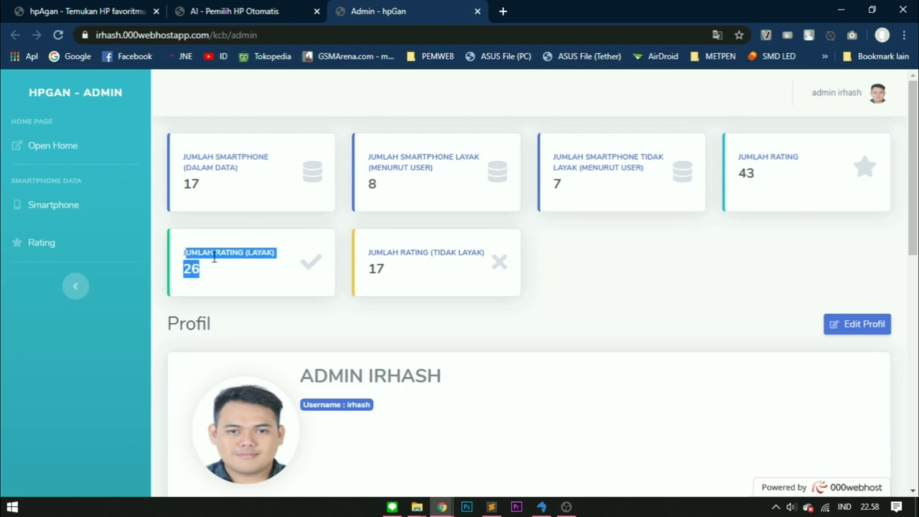
pyautogui.click(249, 252)
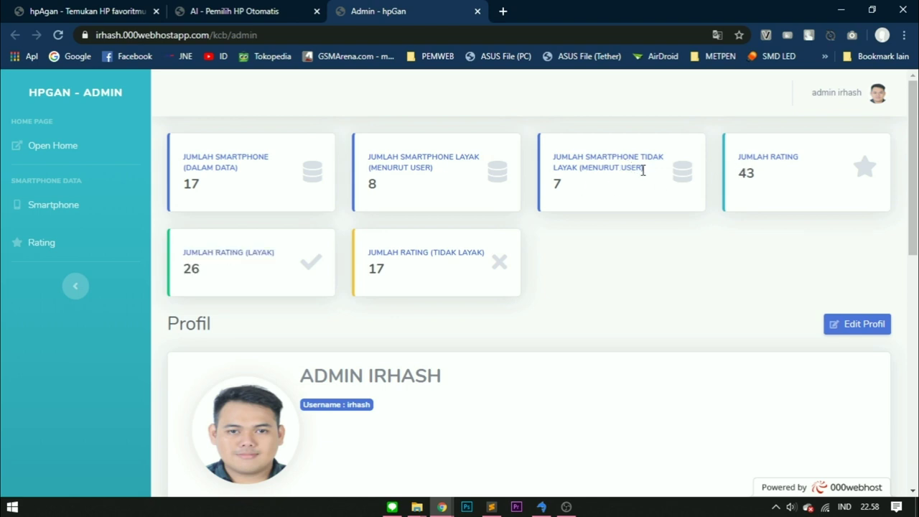
pyautogui.moveTo(653, 178); pyautogui.dragTo(545, 163)
pyautogui.click(579, 170)
pyautogui.moveTo(402, 197); pyautogui.dragTo(374, 157)
pyautogui.click(394, 164)
# Step: From the AI tab, return to the hpGAN home page and list the Samsung smartphones
pyautogui.click(306, 12)
pyautogui.scroll(5, 371, 186)
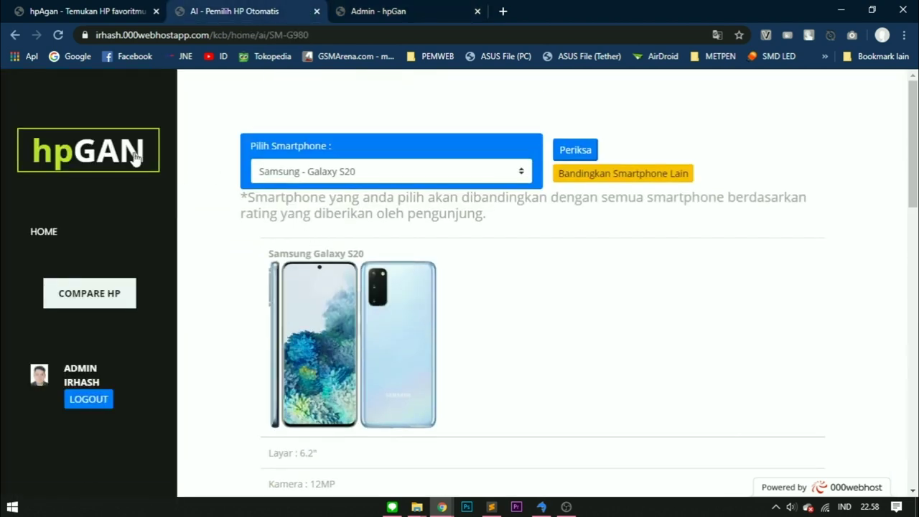
pyautogui.click(129, 155)
pyautogui.click(276, 152)
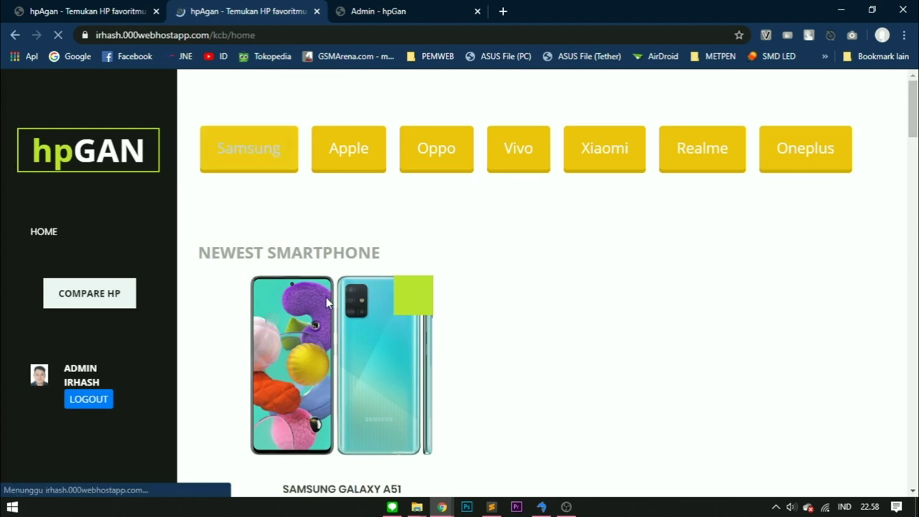
# Step: Open the Galaxy S20 spec page in a new tab and review its ratings
pyautogui.scroll(-8, 363, 287)
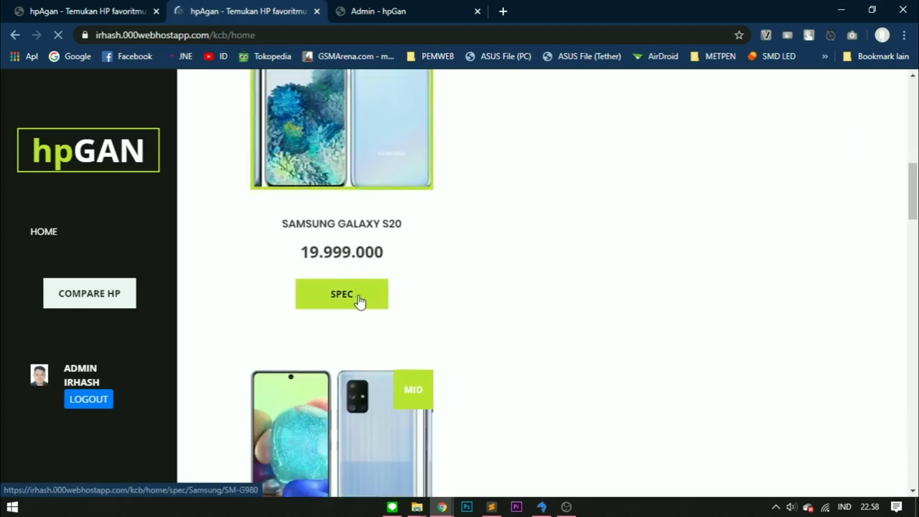
pyautogui.scroll(-1, 375, 355)
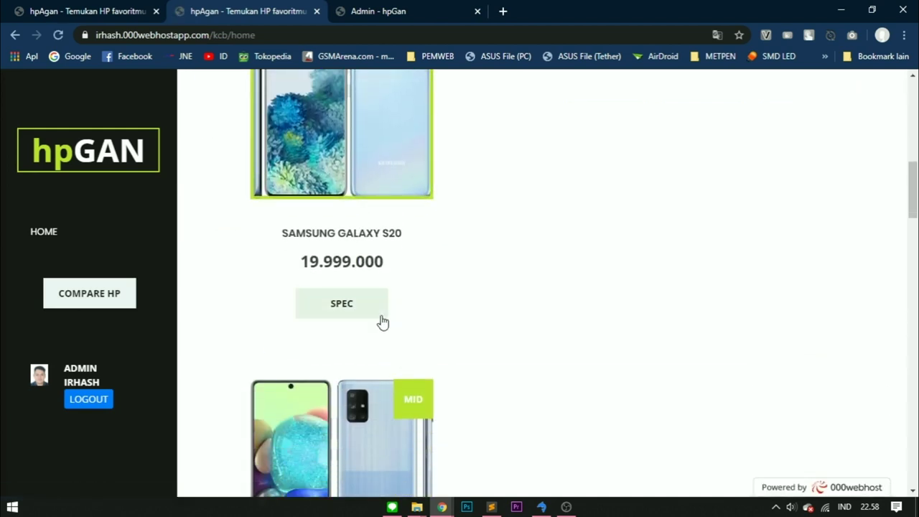
pyautogui.middleClick(345, 304)
pyautogui.click(410, 11)
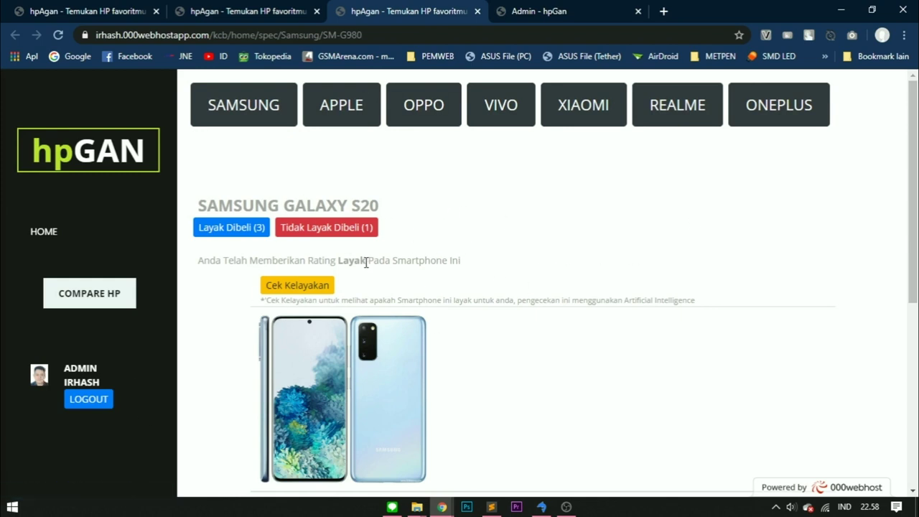
pyautogui.scroll(-1, 381, 277)
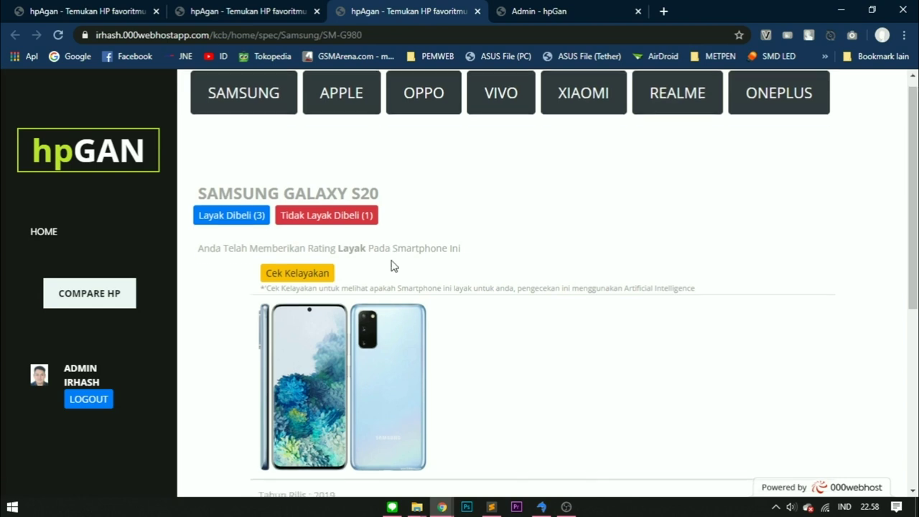
pyautogui.scroll(1, 388, 265)
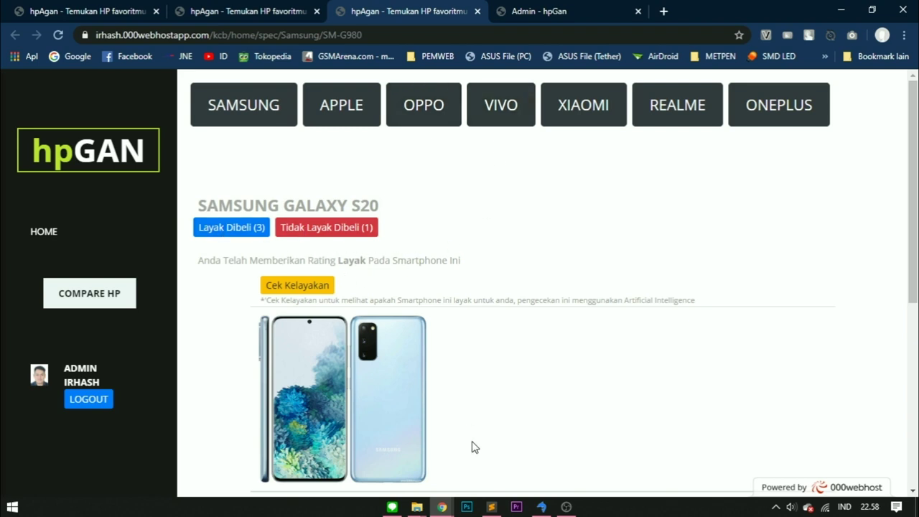
# Step: Switch to the Manage Database window and its phpMyAdmin data_layak table tab
pyautogui.moveTo(441, 506)
pyautogui.click(413, 458)
pyautogui.click(576, 8)
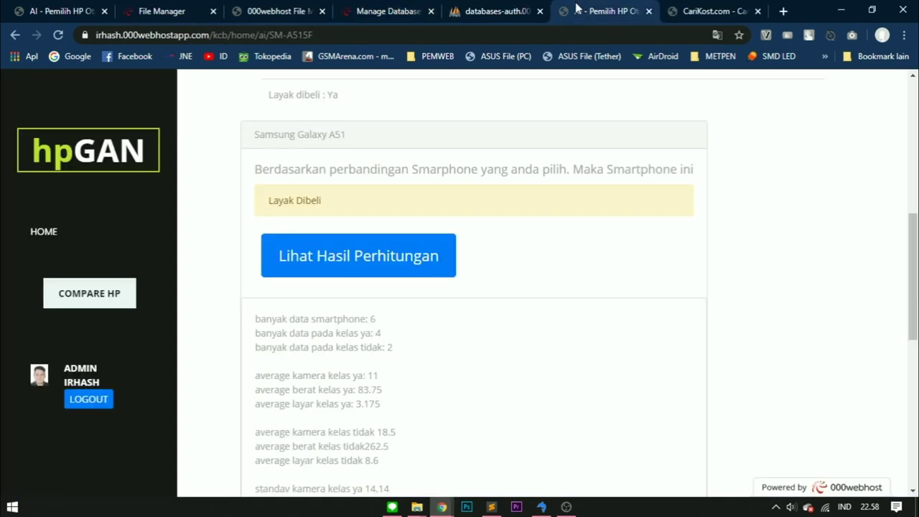
pyautogui.click(509, 13)
# Step: Review the 18 data_layak rows, then open another database table in a new tab
pyautogui.scroll(-1, 480, 324)
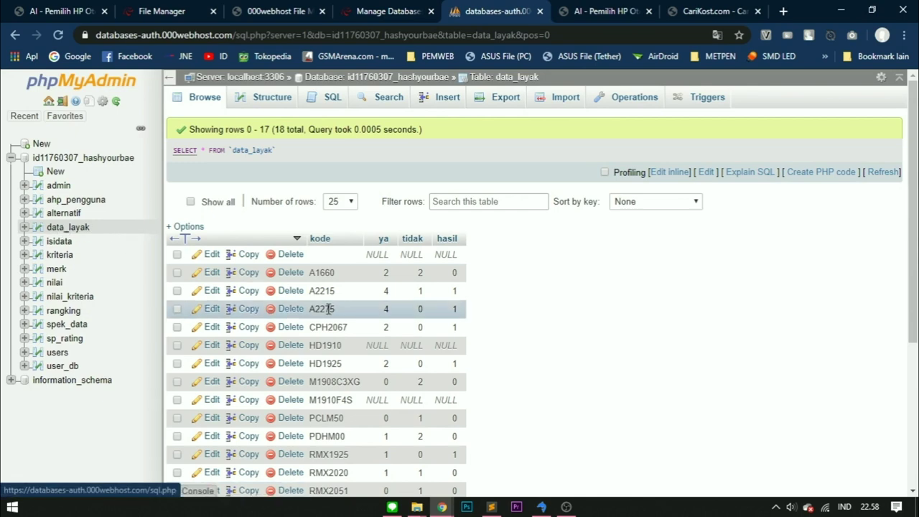
pyautogui.scroll(-3, 309, 310)
pyautogui.scroll(2, 424, 337)
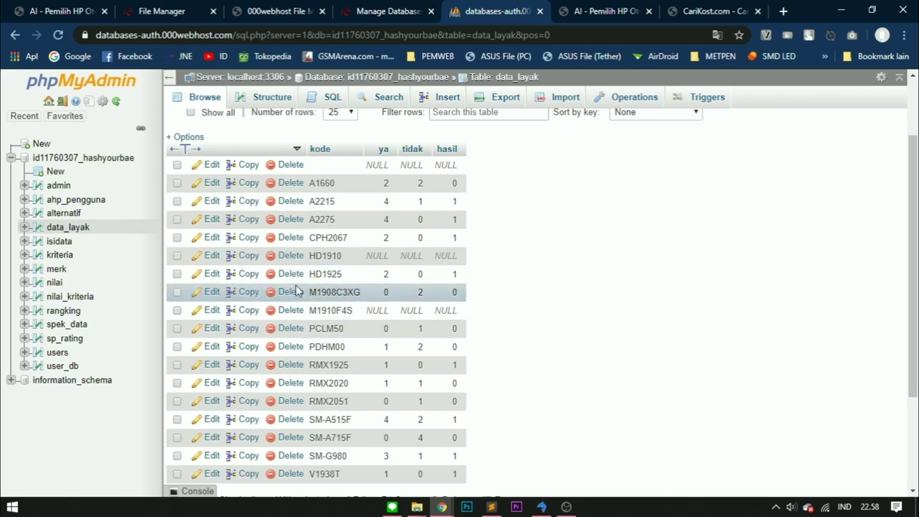
pyautogui.middleClick(76, 346)
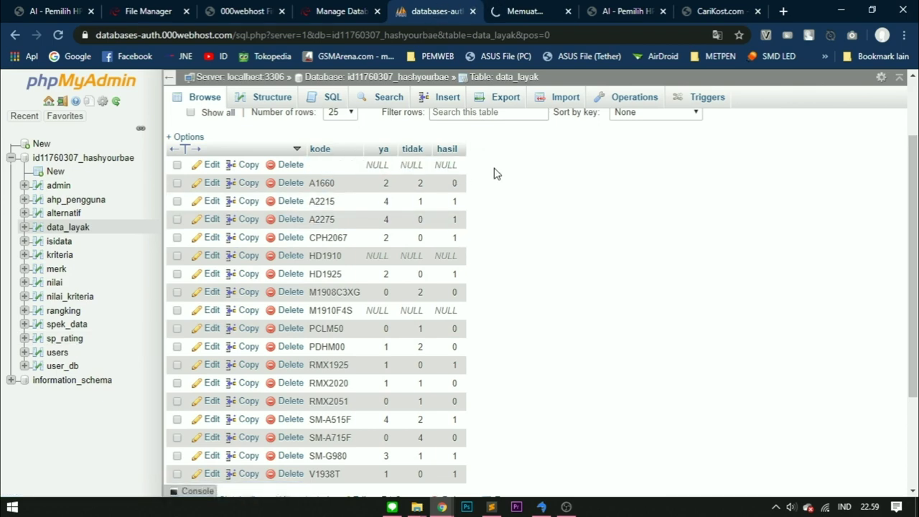
pyautogui.click(57, 338)
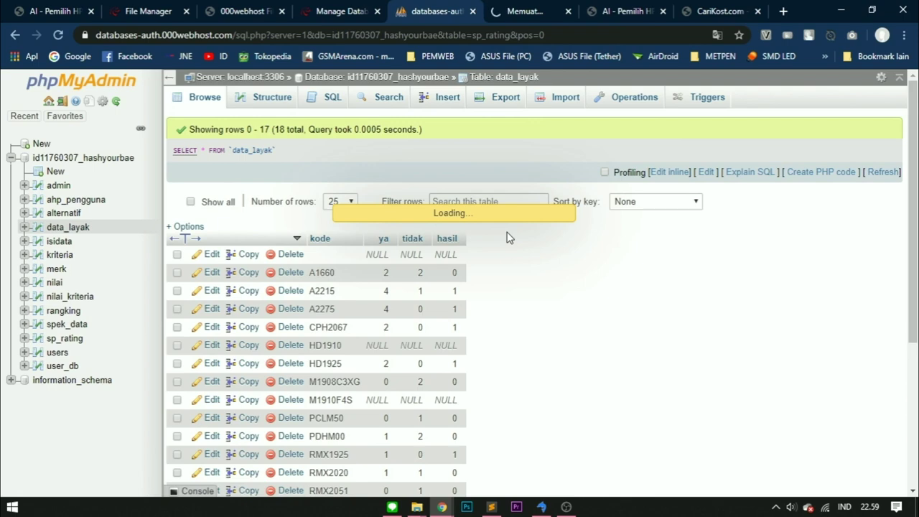
pyautogui.scroll(-1, 507, 237)
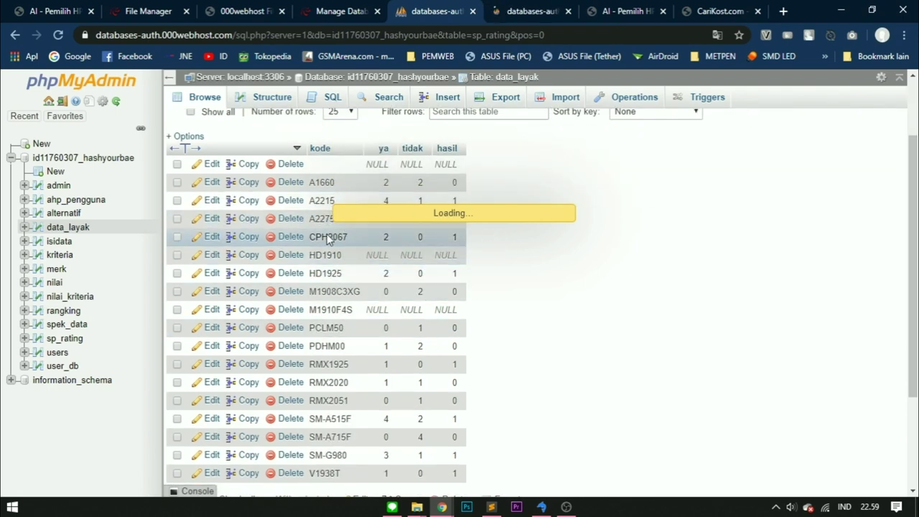
pyautogui.scroll(-2, 343, 319)
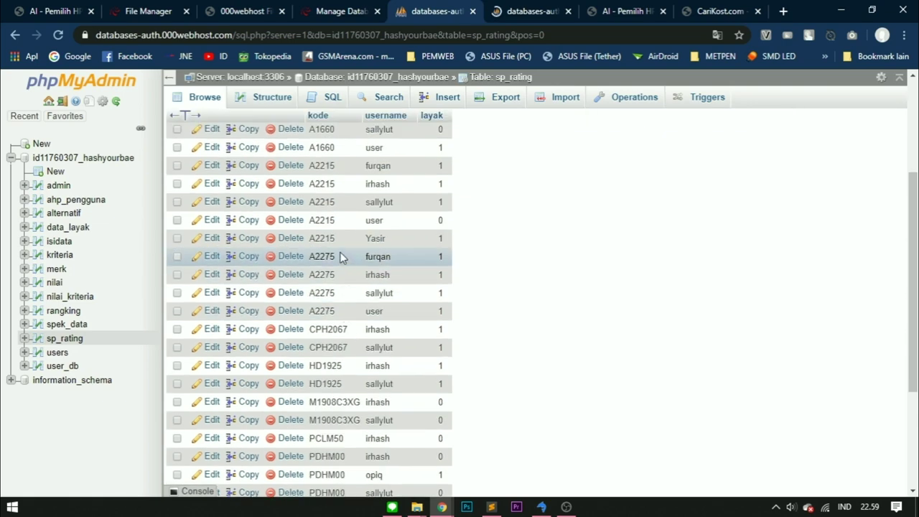
pyautogui.scroll(-2, 406, 208)
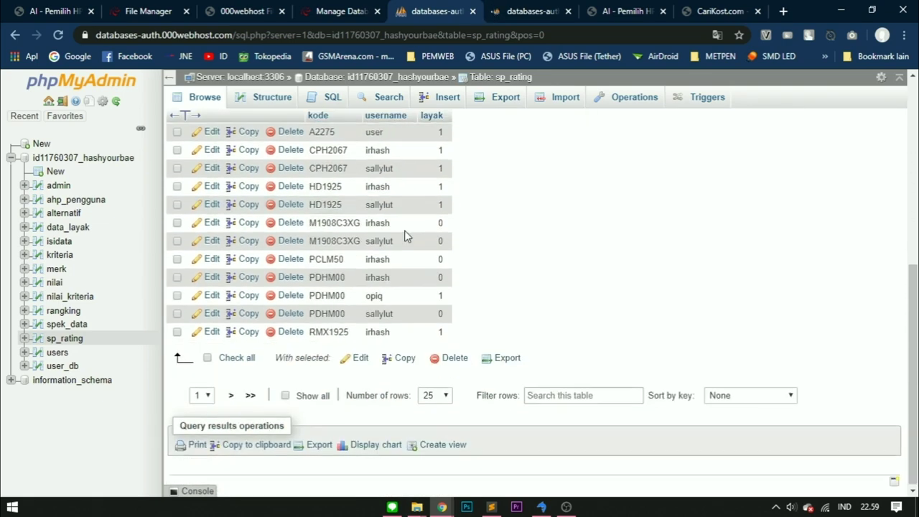
pyautogui.scroll(3, 406, 309)
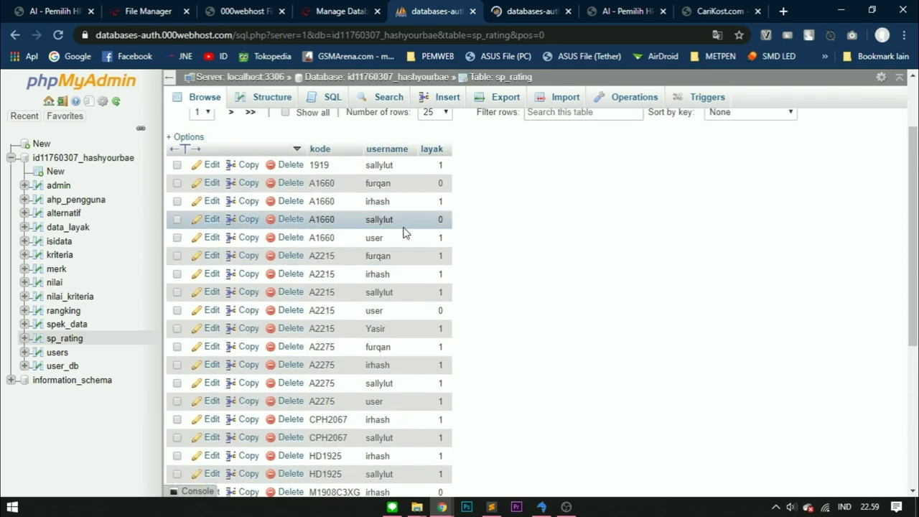
pyautogui.scroll(-3, 404, 263)
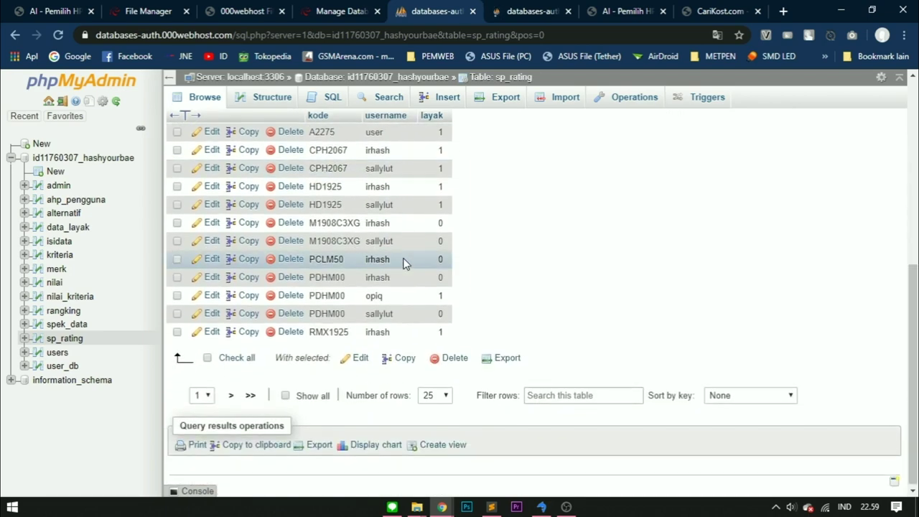
pyautogui.scroll(3, 404, 263)
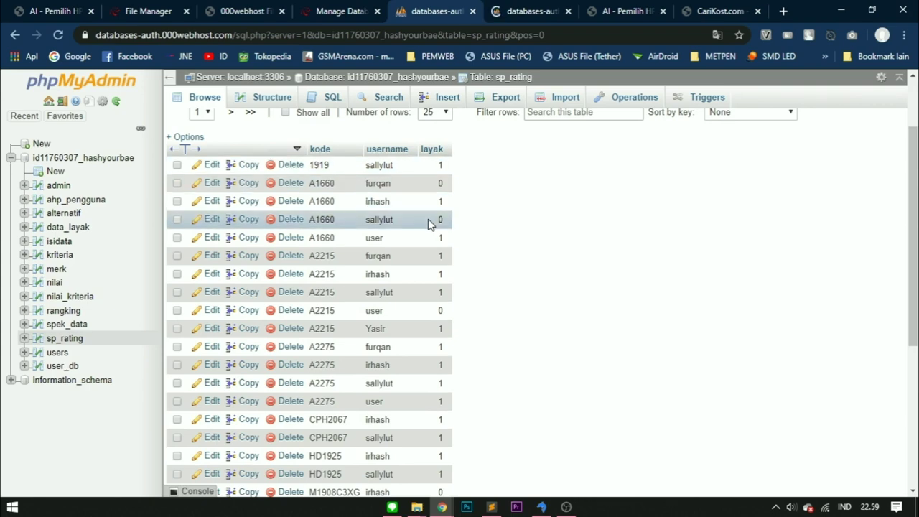
pyautogui.click(337, 11)
pyautogui.click(430, 11)
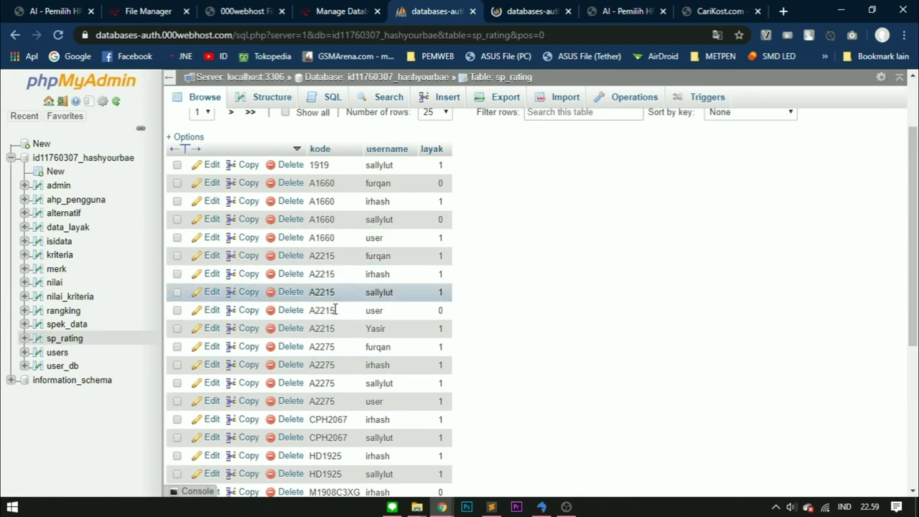
pyautogui.scroll(-3, 382, 363)
pyautogui.scroll(4, 381, 328)
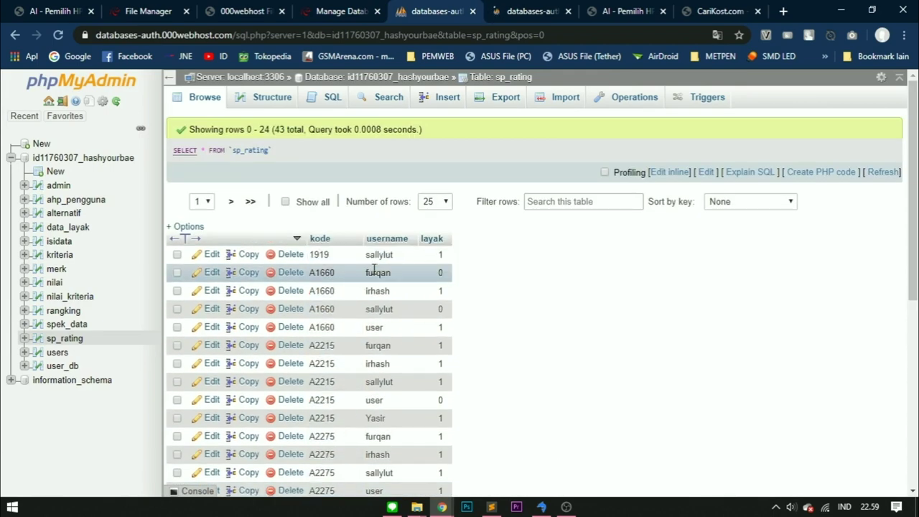
pyautogui.scroll(-3, 324, 327)
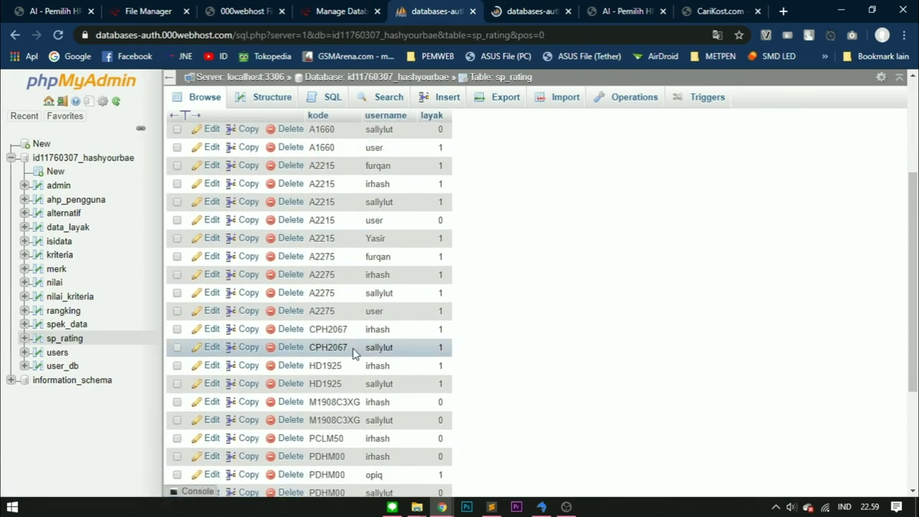
pyautogui.click(79, 233)
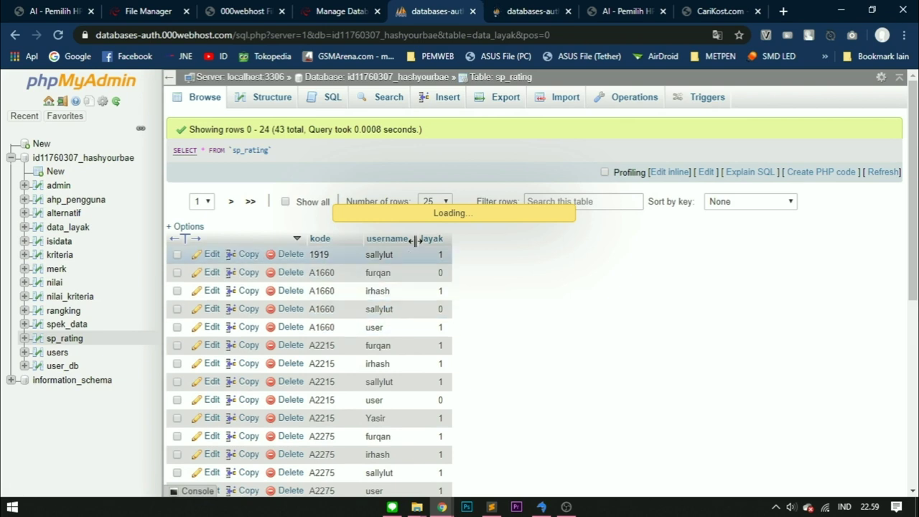